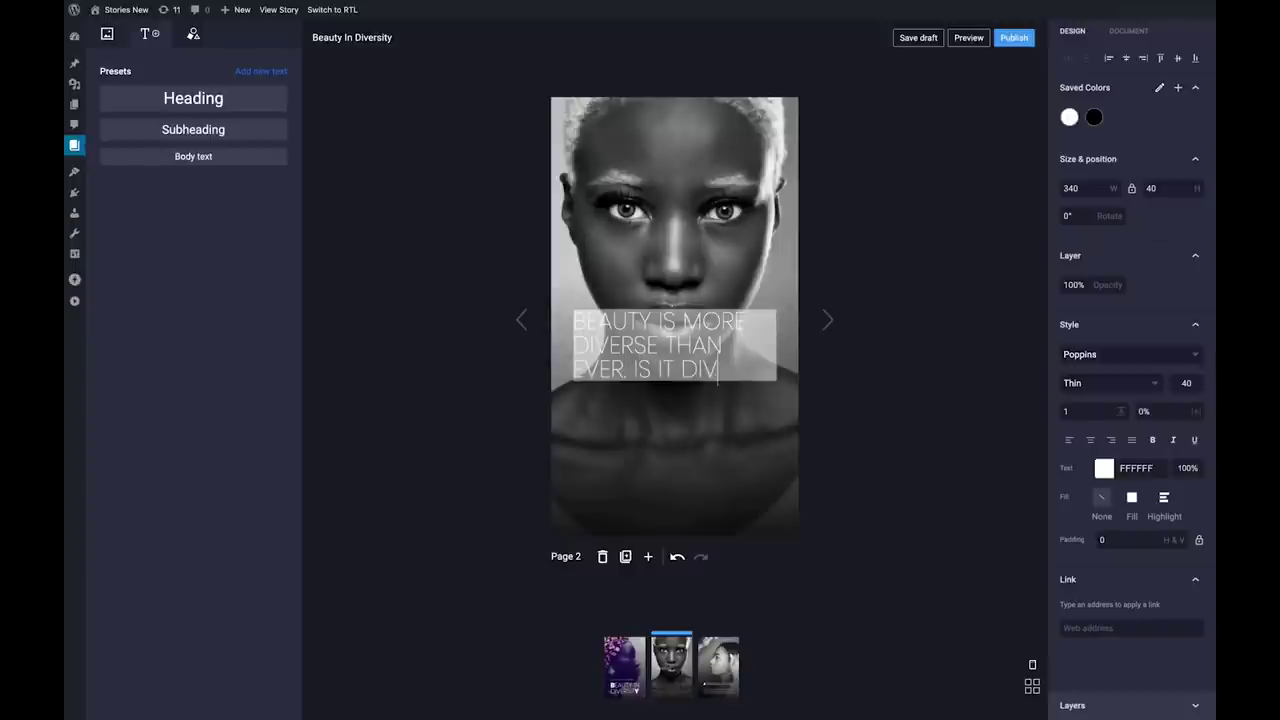
Step: Finish the page 2 text with "DIVERSE ENOUGH?", bold its initial B, and move the text block below the woman's face
type("ERSE ENOUGH?")
key("ctrl+b")
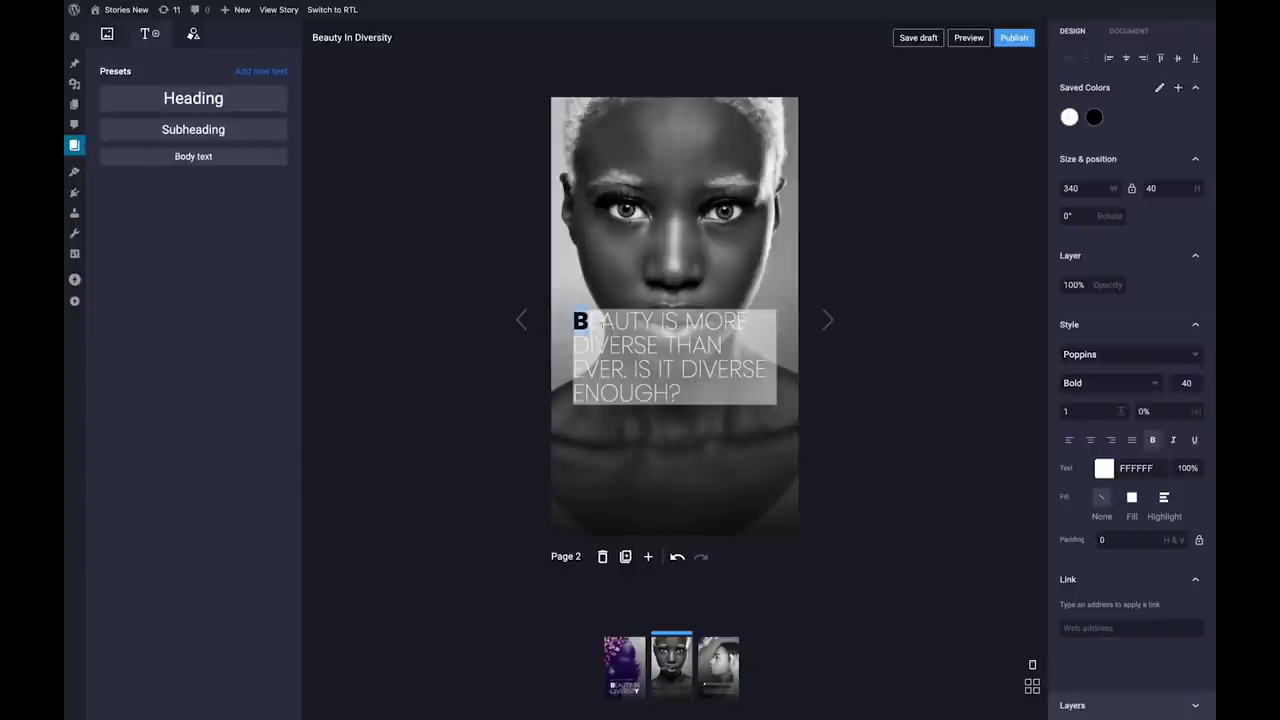
key("Escape")
left_click_drag(712, 367, 711, 451)
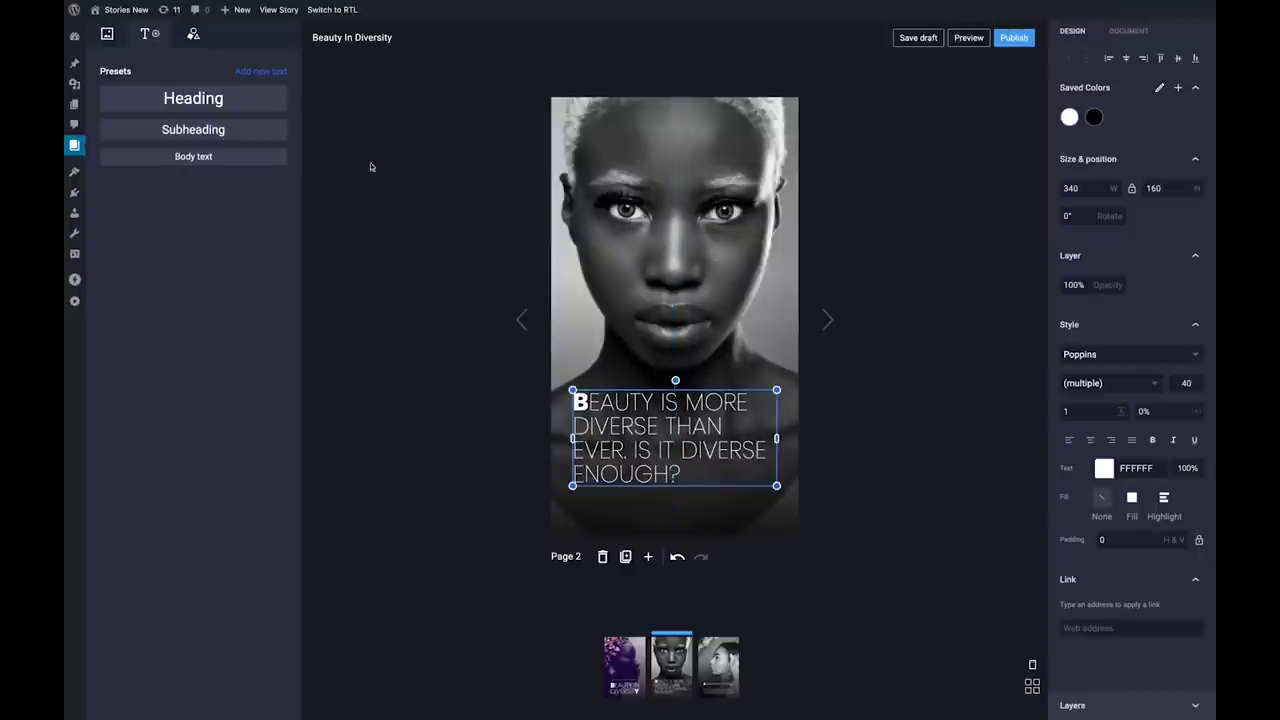
Step: Add a square shape to the page, stretch it to about 498 × 137, and set its fill opacity to 10%
left_click(194, 40)
left_click(121, 107)
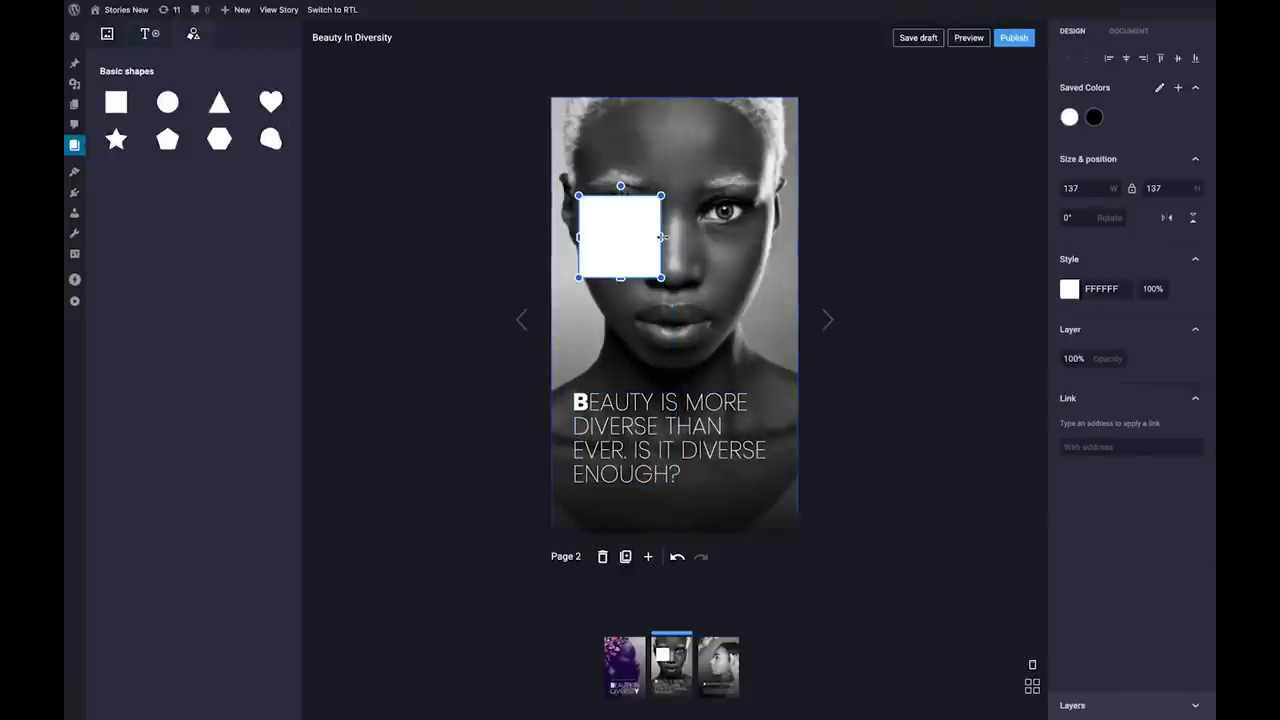
left_click_drag(668, 284, 877, 277)
type("10")
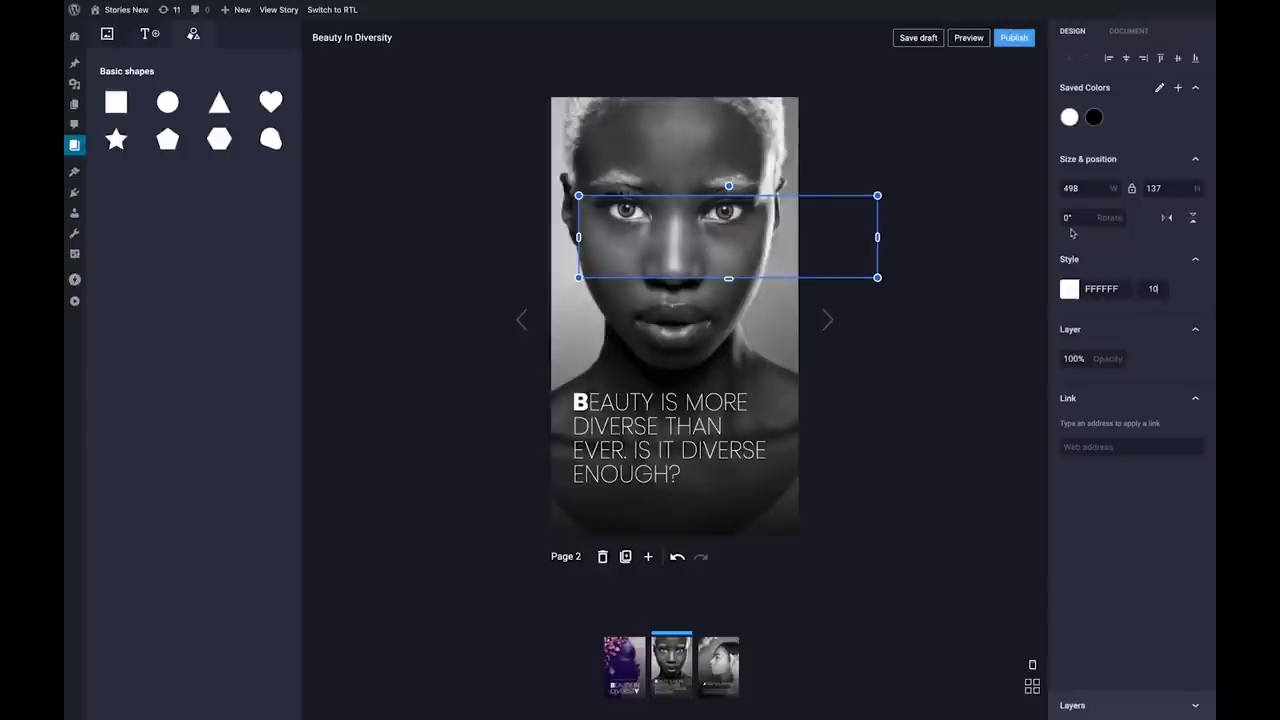
type("10")
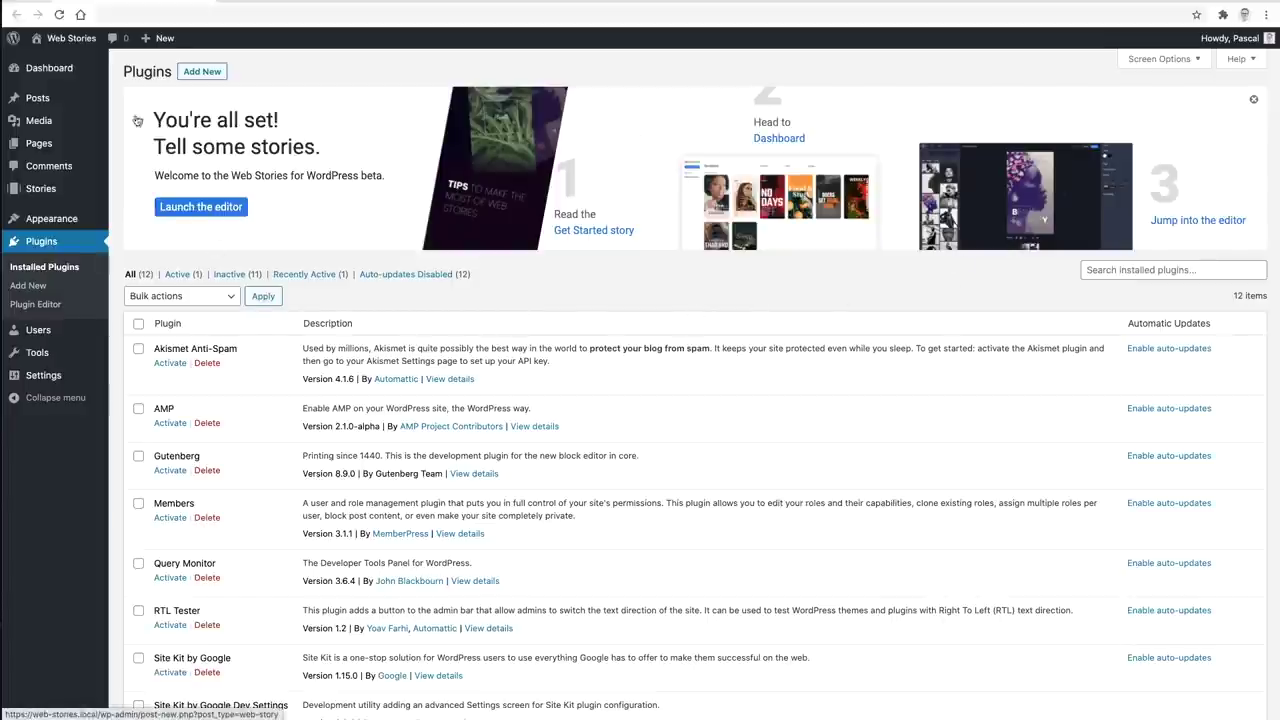
Step: Open the Web Stories dashboard and view the draft stories and the editor settings
mouse_move(85, 197)
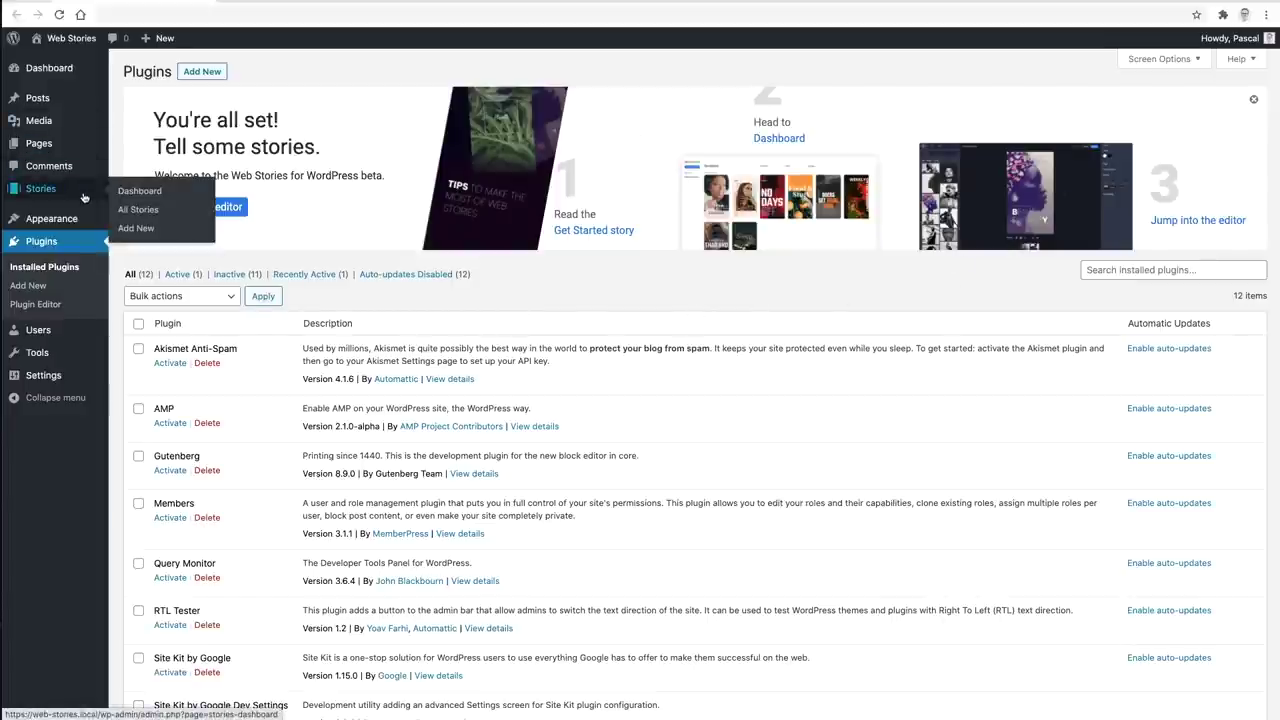
left_click(189, 200)
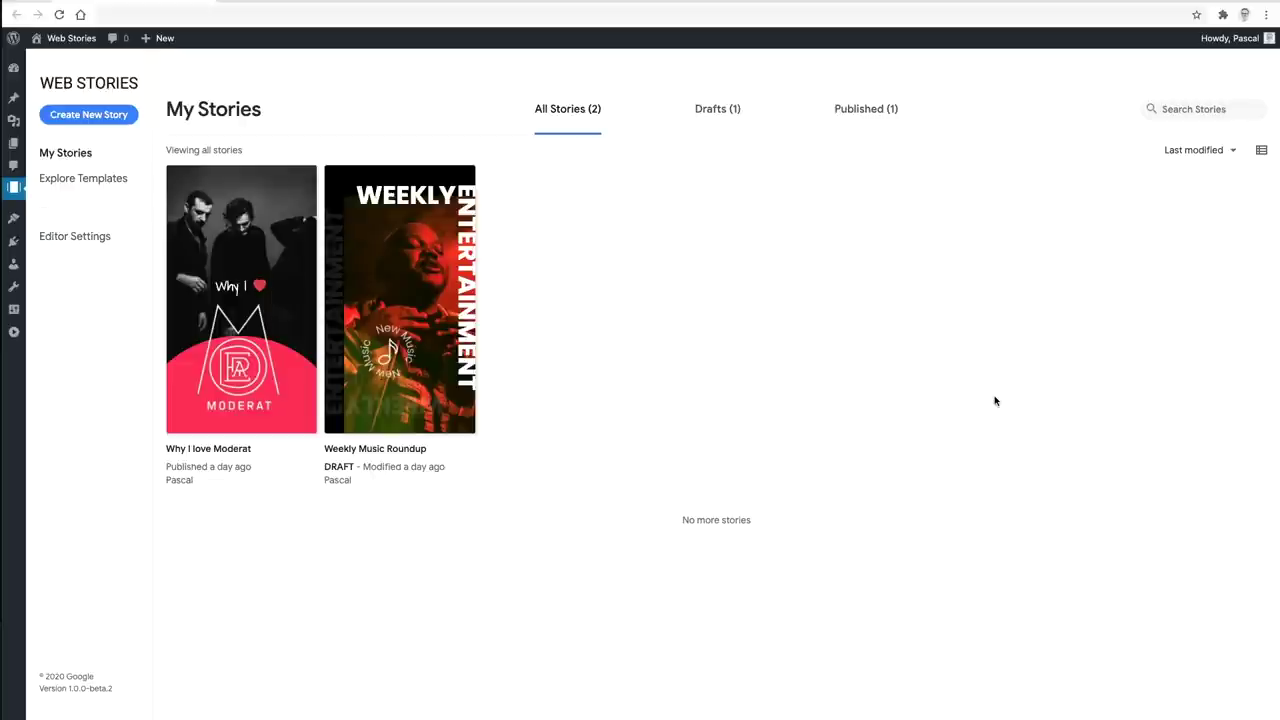
left_click(709, 114)
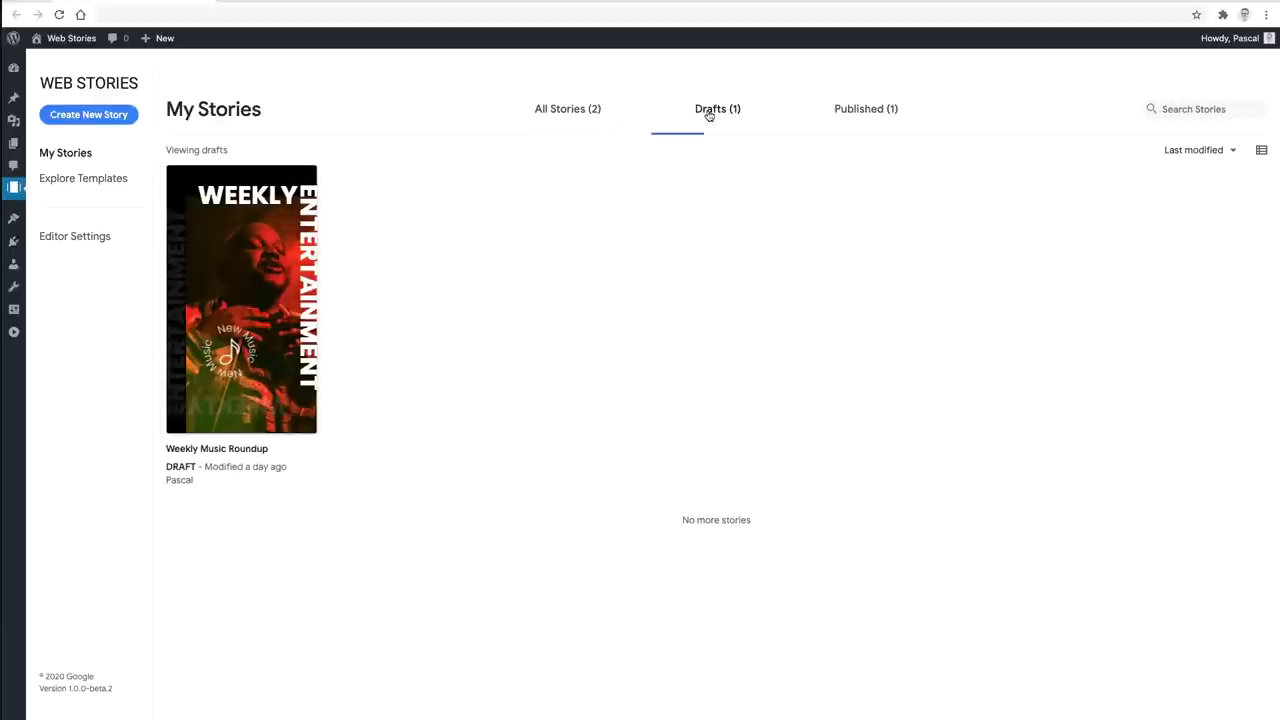
left_click(106, 240)
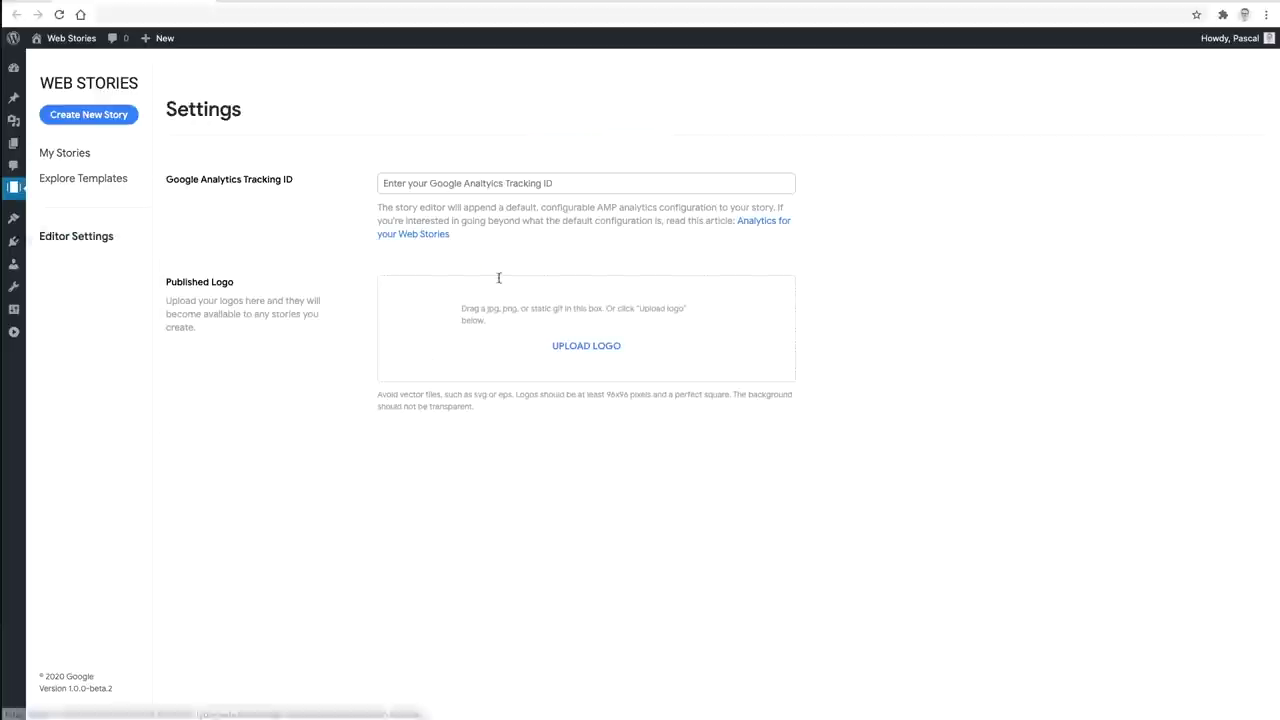
Step: Examine the Cooking template's recipe list, squash preparation and cover pages in the template gallery
left_click(62, 184)
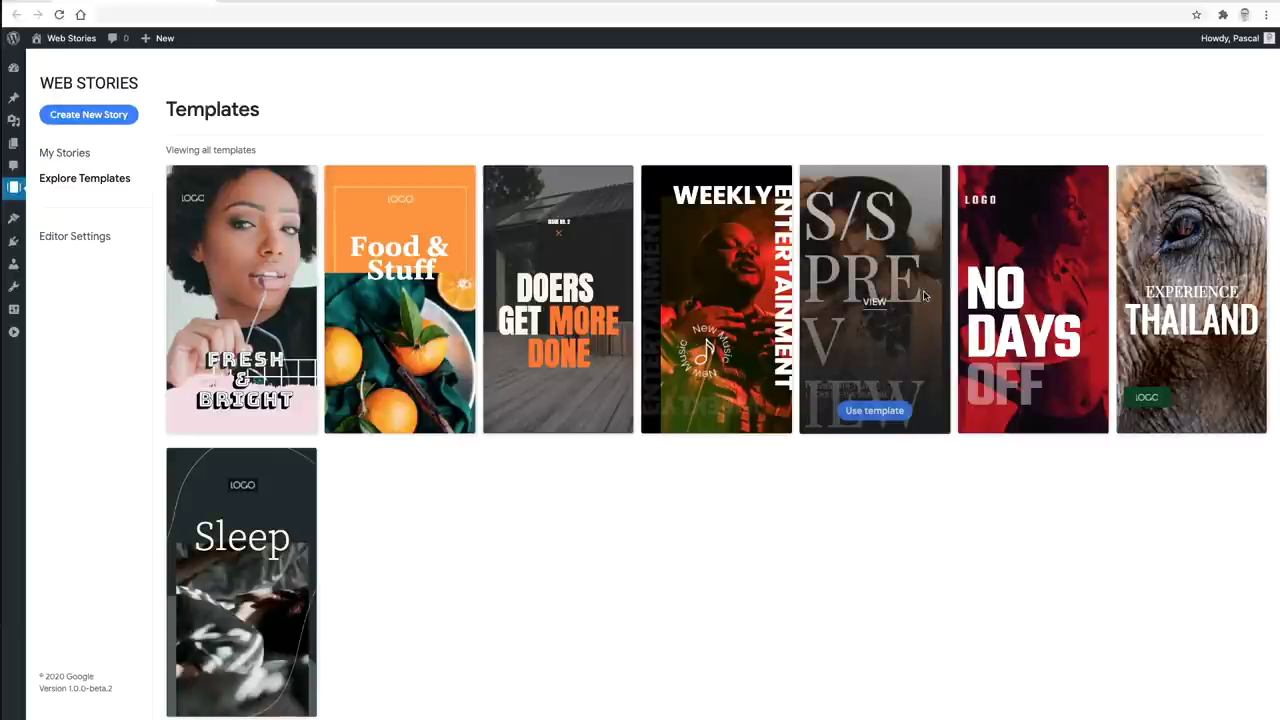
left_click(399, 301)
left_click(283, 278)
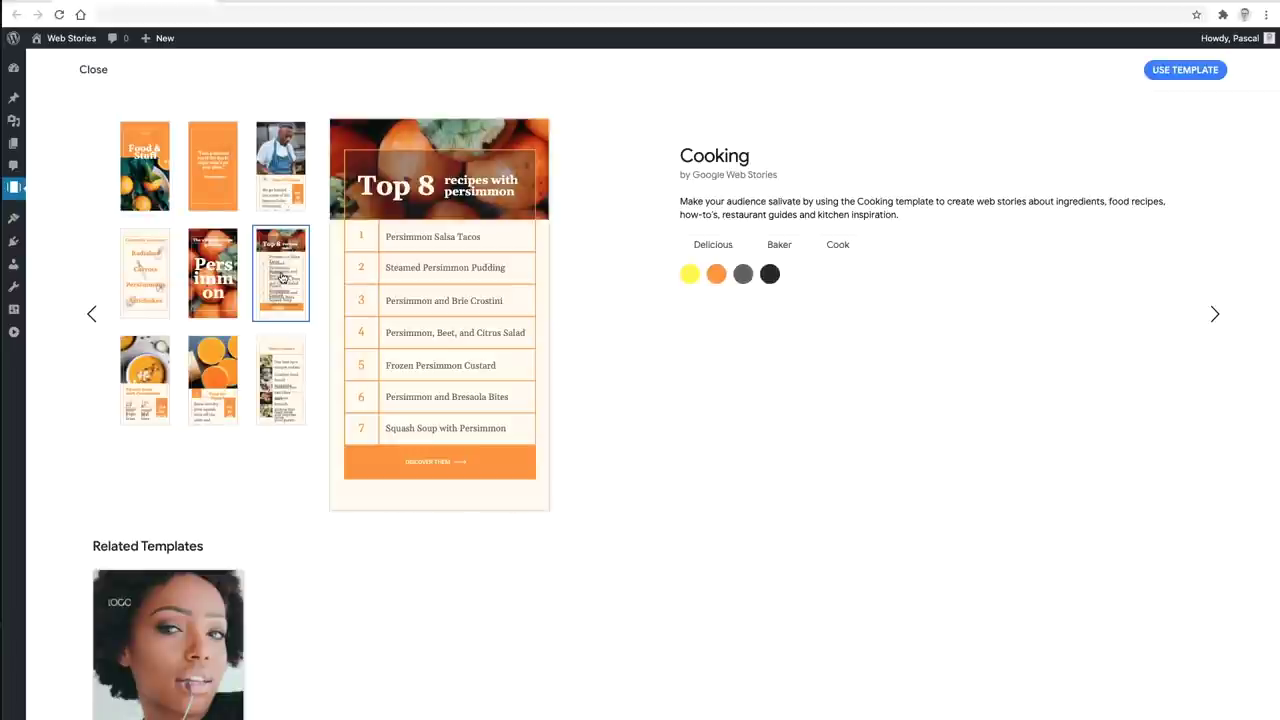
left_click(222, 372)
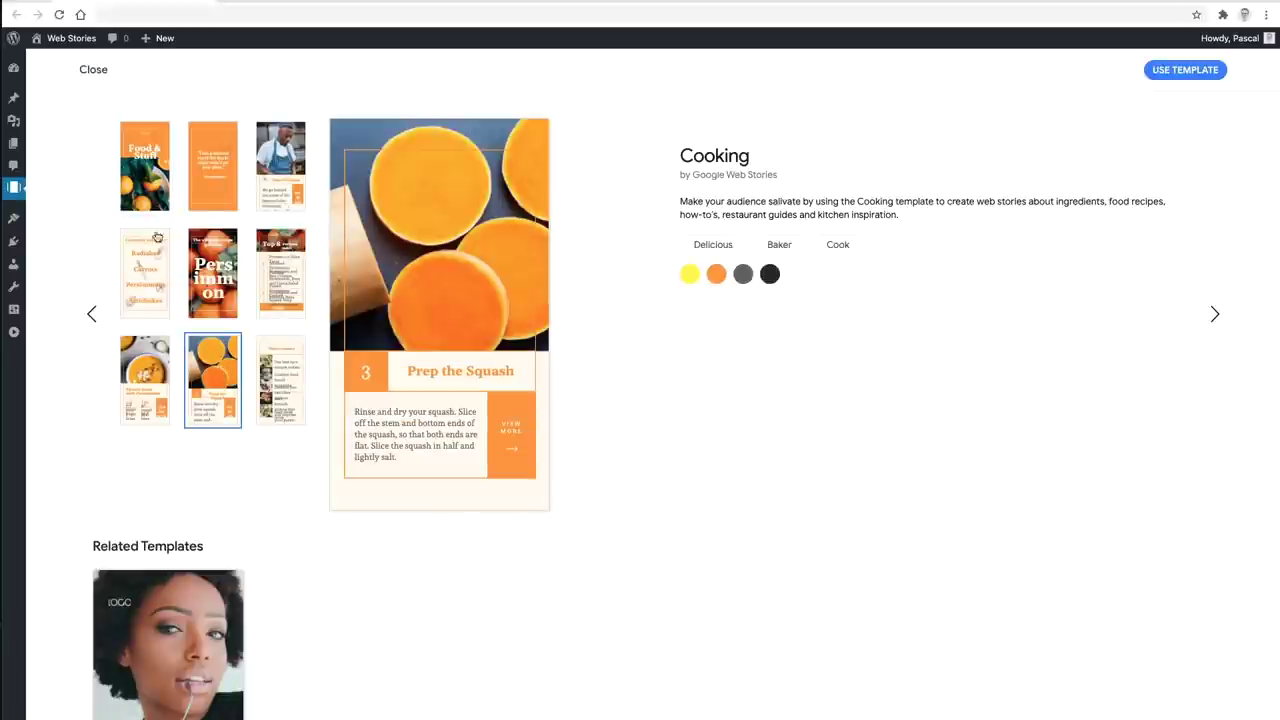
left_click(155, 204)
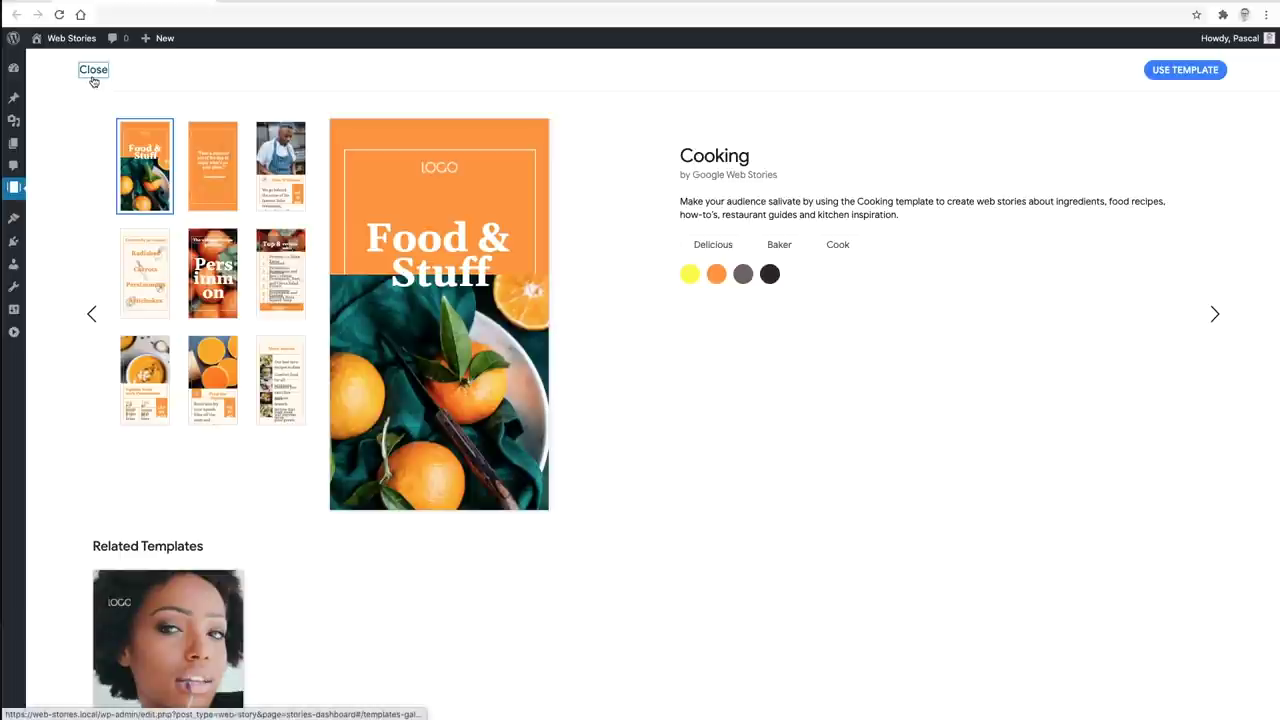
left_click(93, 72)
Step: Create a new blank story and look through its stock image, text preset, shape and uploaded media libraries
left_click(97, 122)
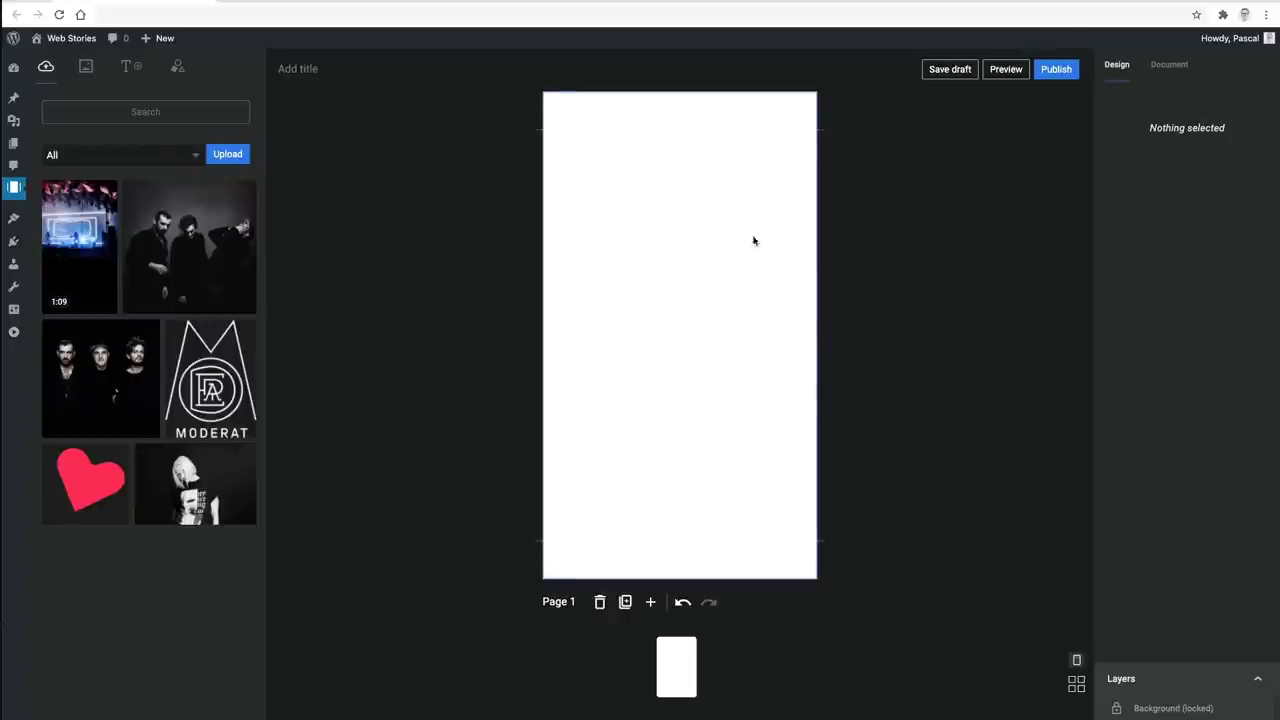
left_click(84, 62)
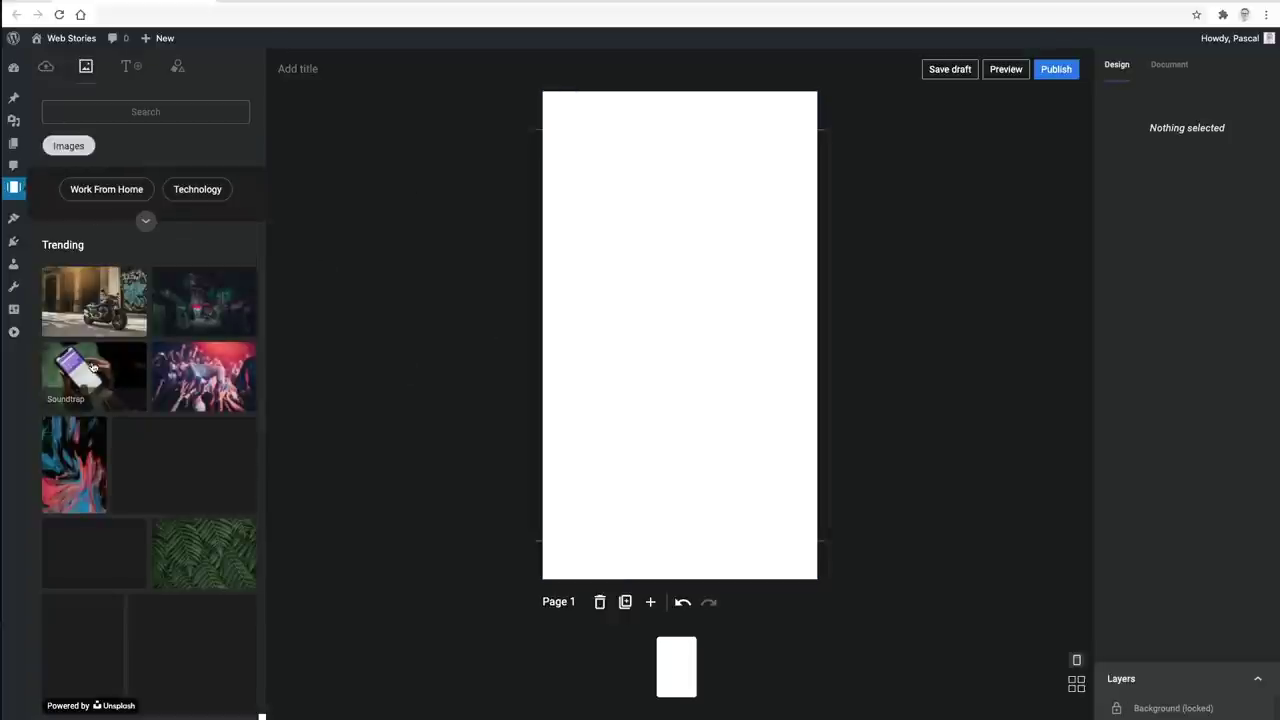
left_click(126, 76)
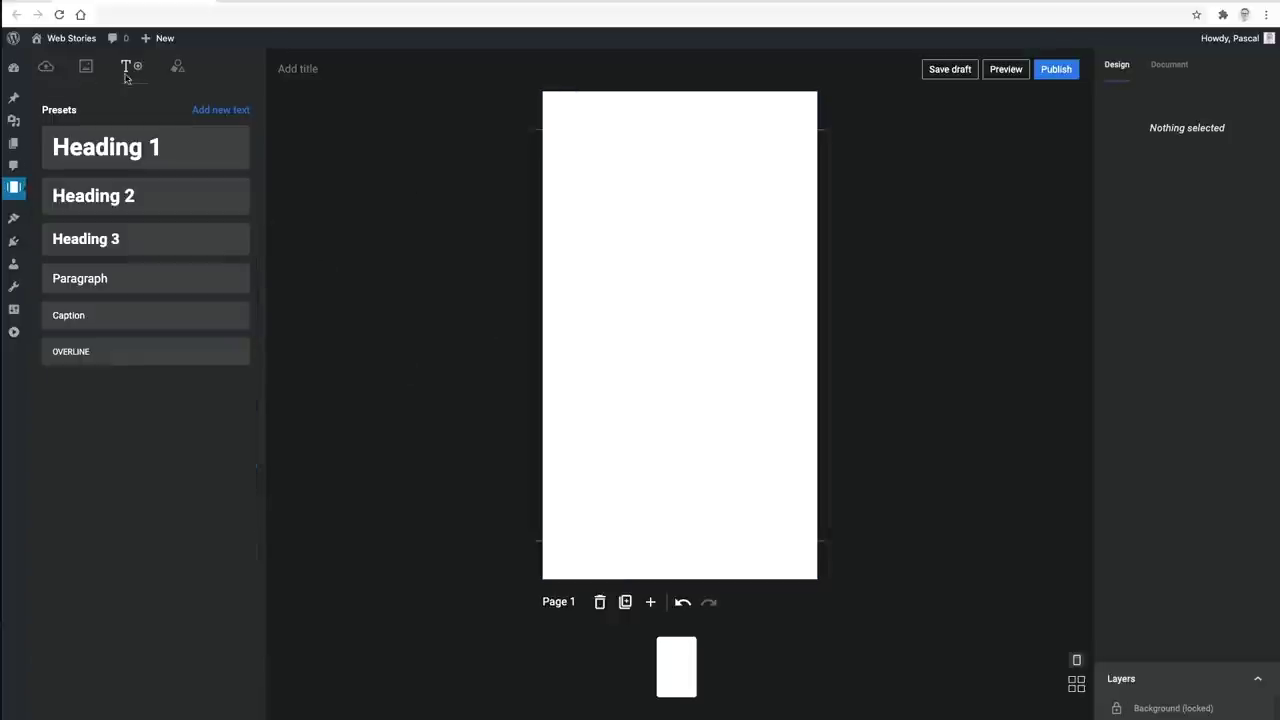
left_click(174, 67)
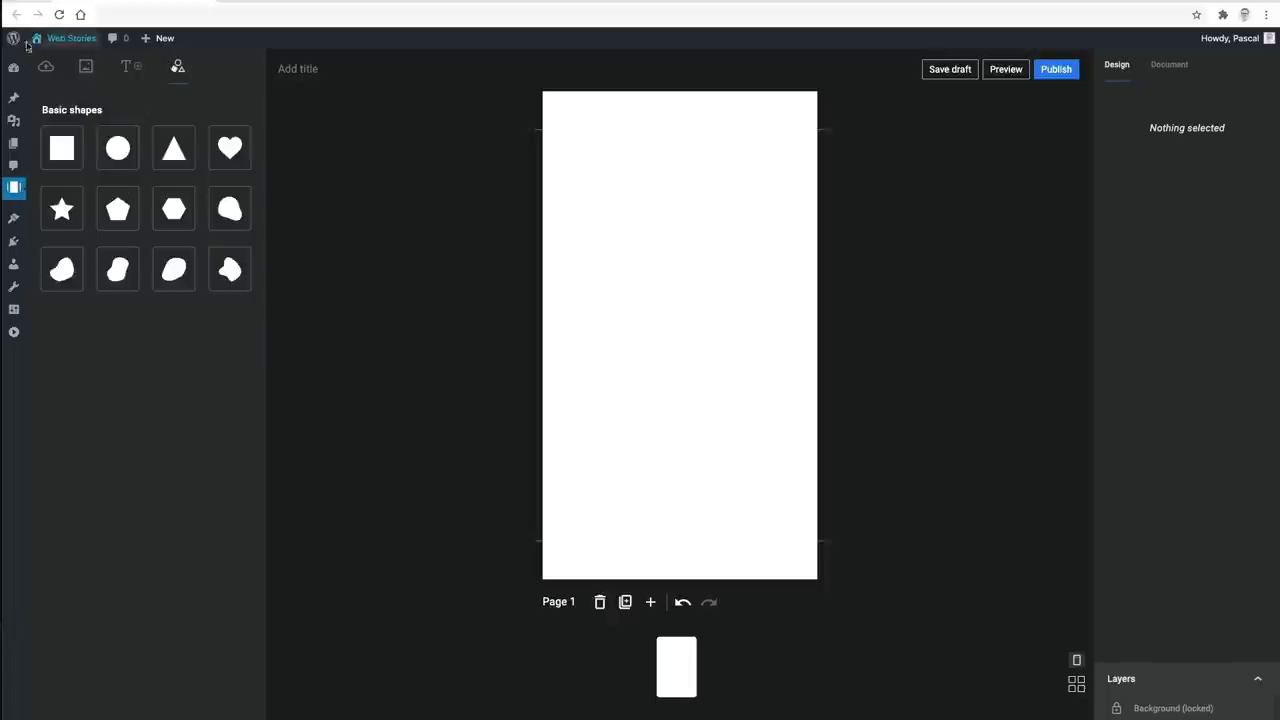
left_click(45, 66)
Step: Examine the blank page's design options and the story's document settings for visibility, publishing and permalink
left_click(644, 272)
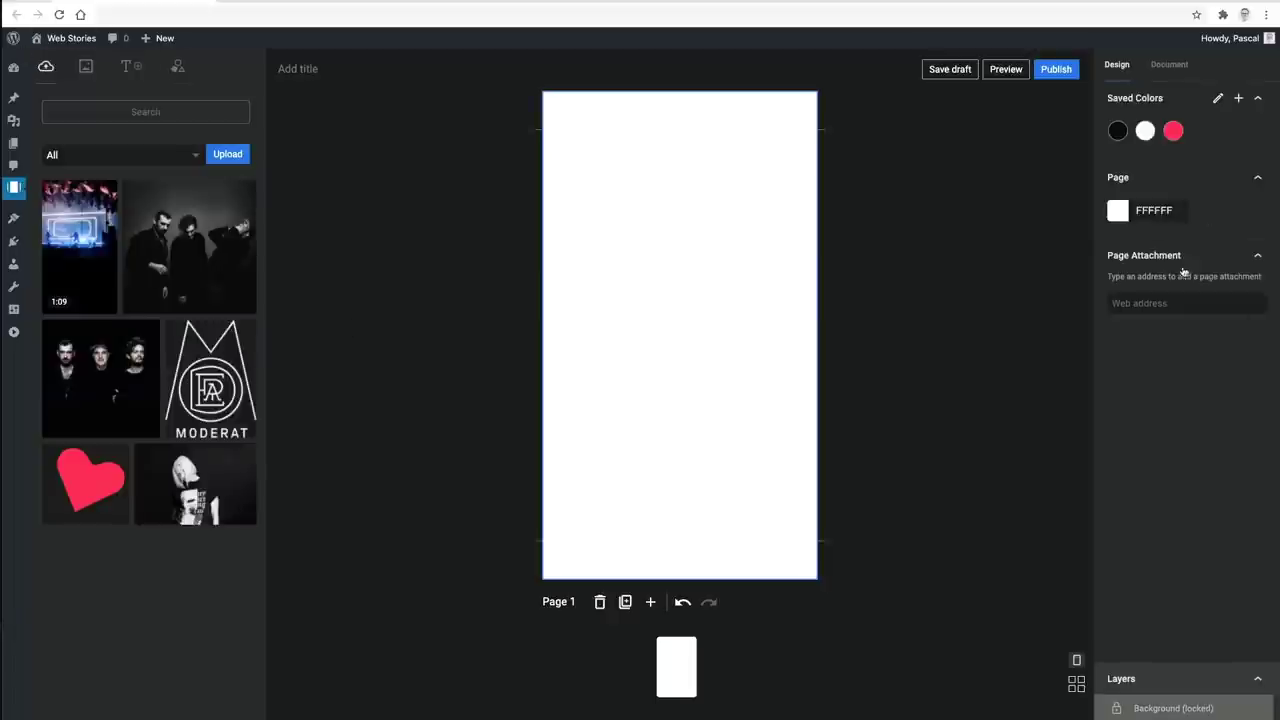
left_click(1168, 66)
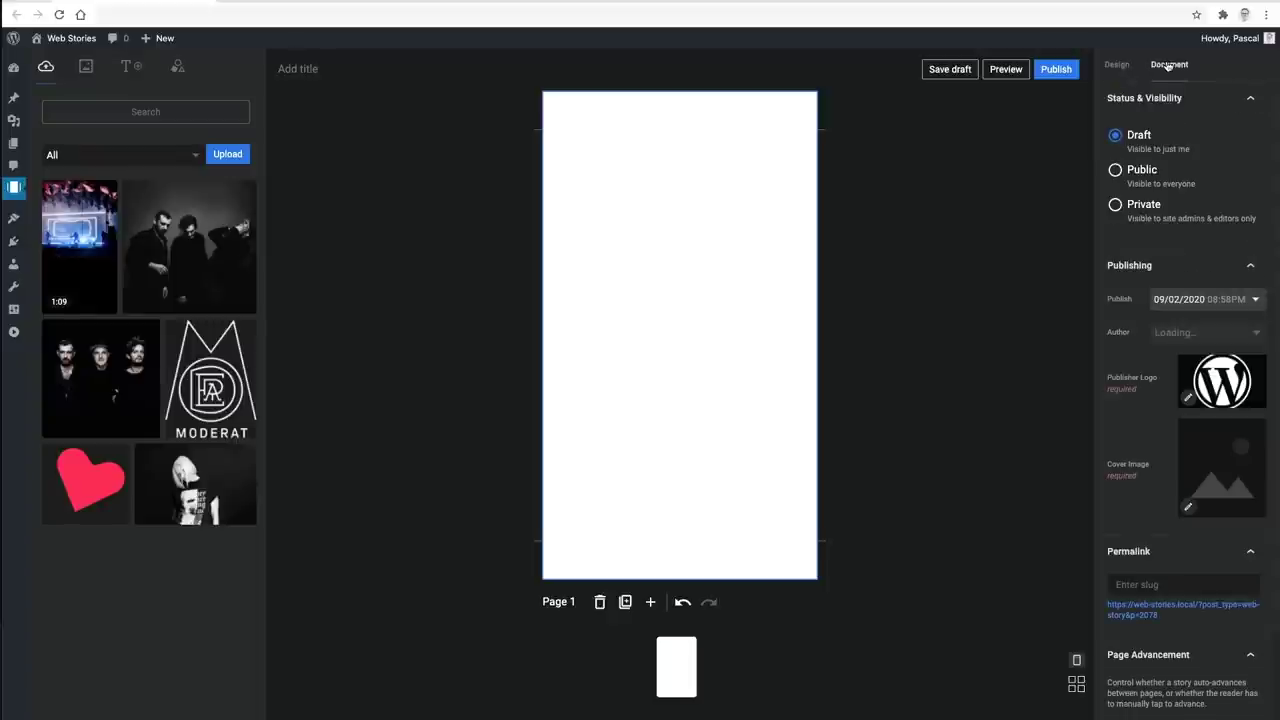
scroll(1166, 375, "down", 2)
scroll(1165, 375, "up", 2)
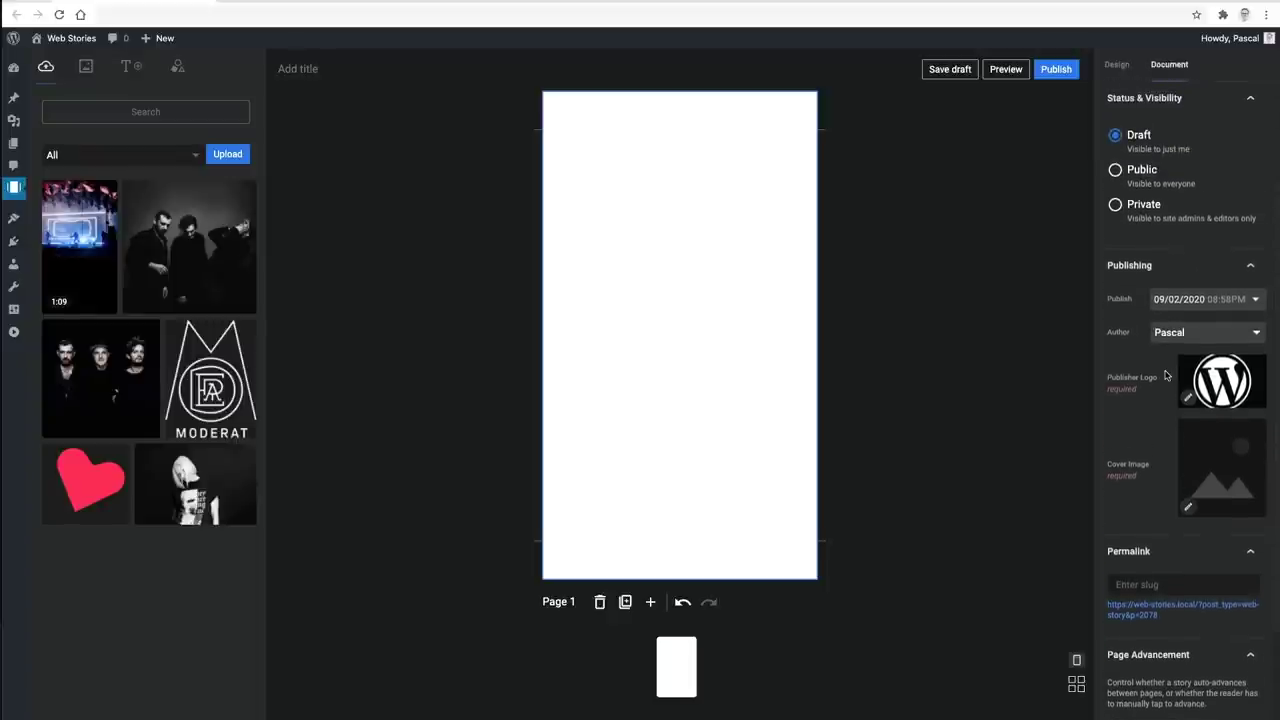
left_click(422, 224)
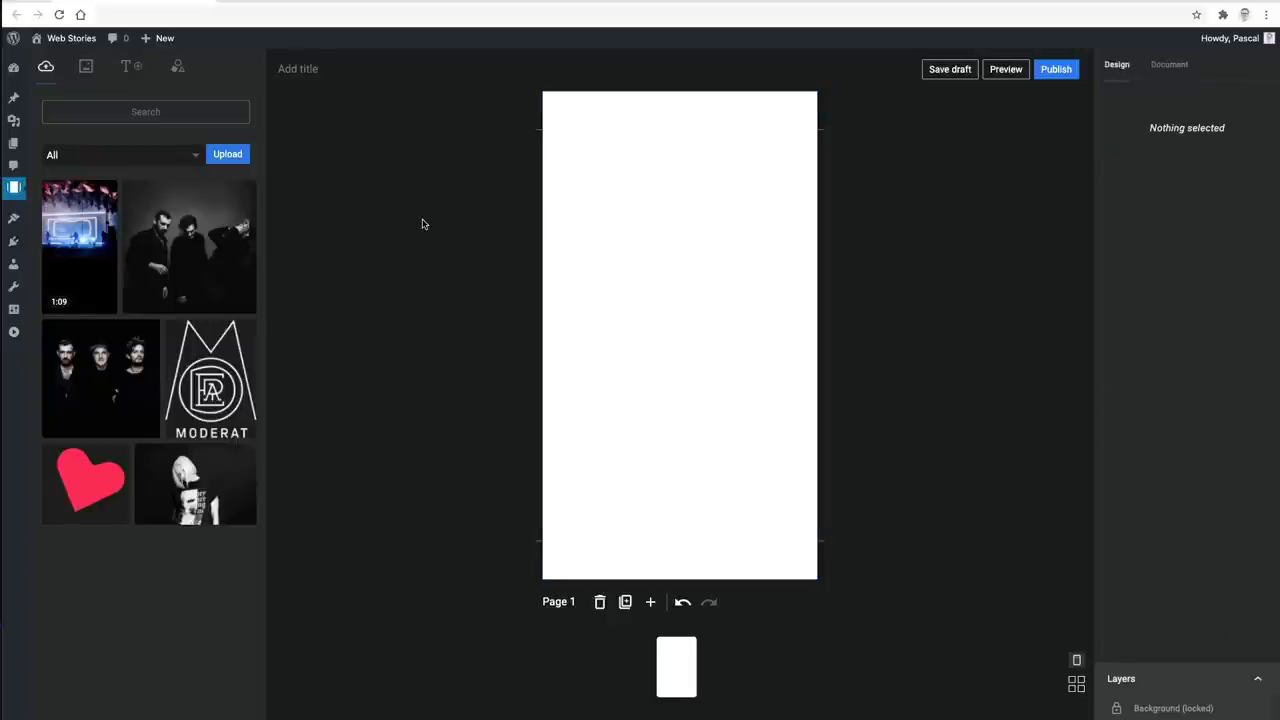
Step: Title the story "Why I love Moderat" and place the uploaded photo of the three standing men across the page's upper part
left_click(282, 69)
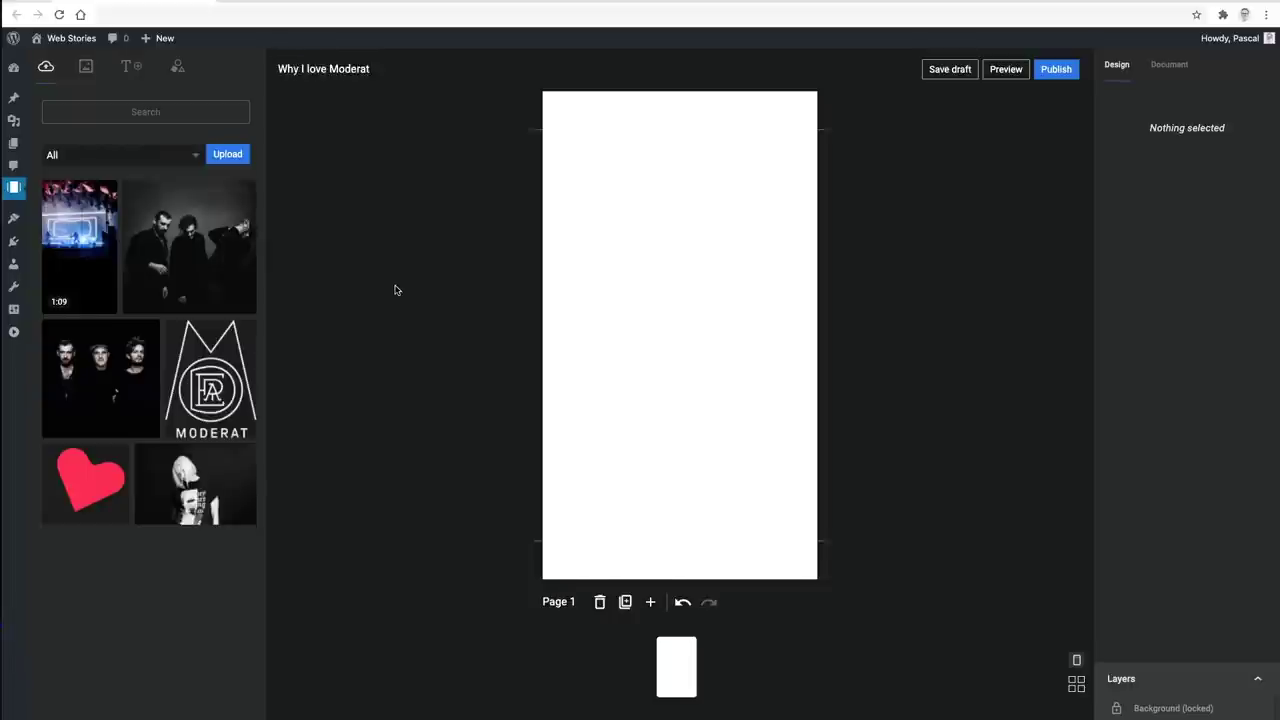
left_click(200, 225)
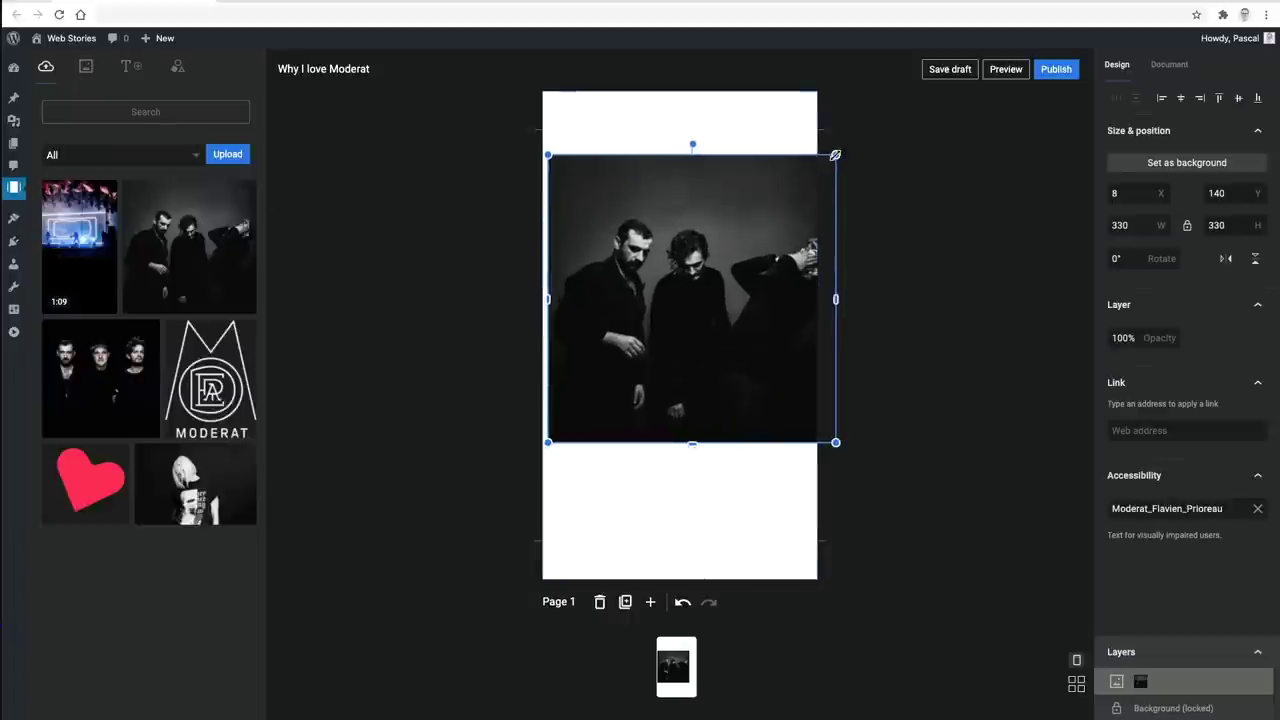
left_click_drag(726, 314, 726, 212)
Step: Set the page background to the saved black color, 0A0A0A
left_click(700, 470)
left_click(1117, 131)
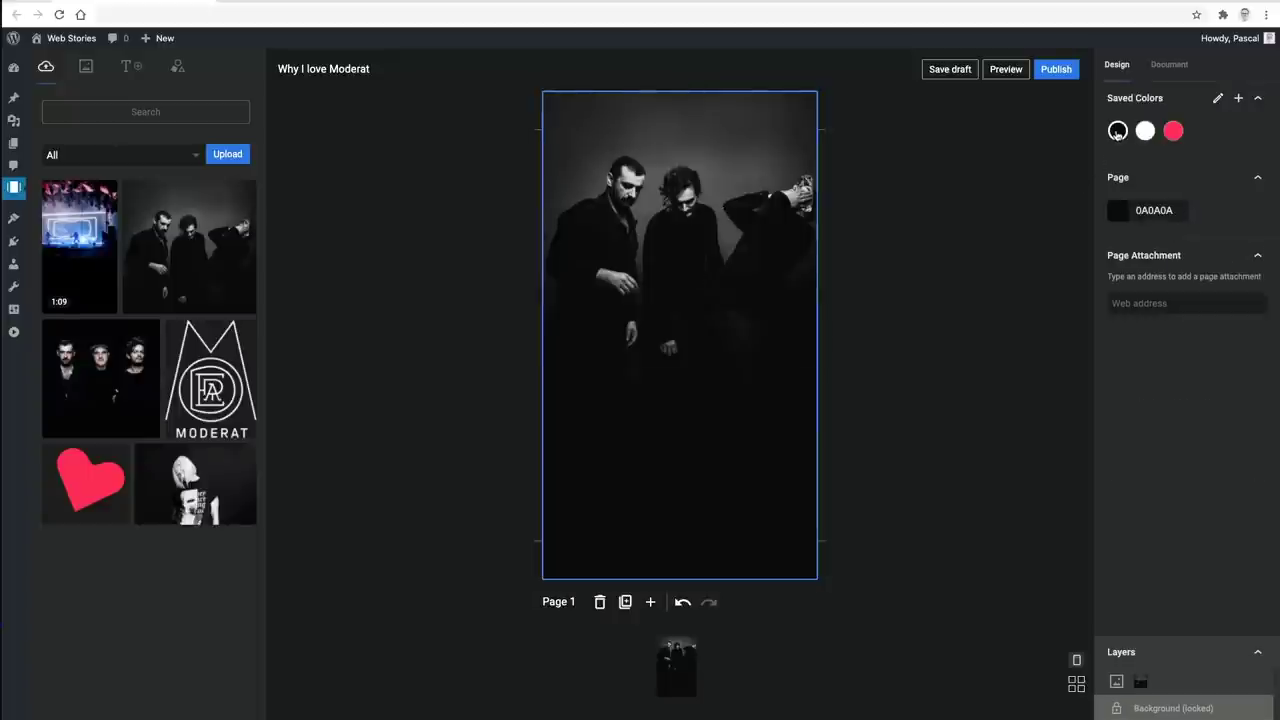
left_click(897, 260)
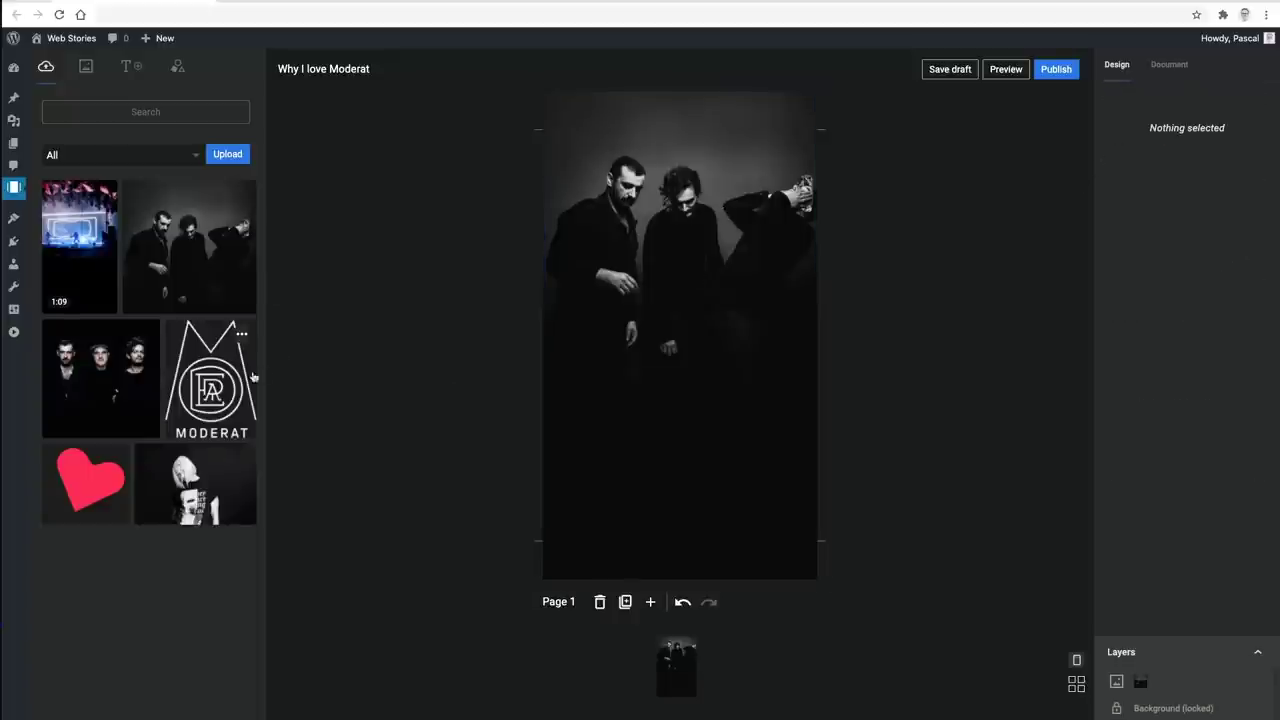
Step: Add the white Moderat logo to the page and shrink it to about 199 × 258
left_click(212, 385)
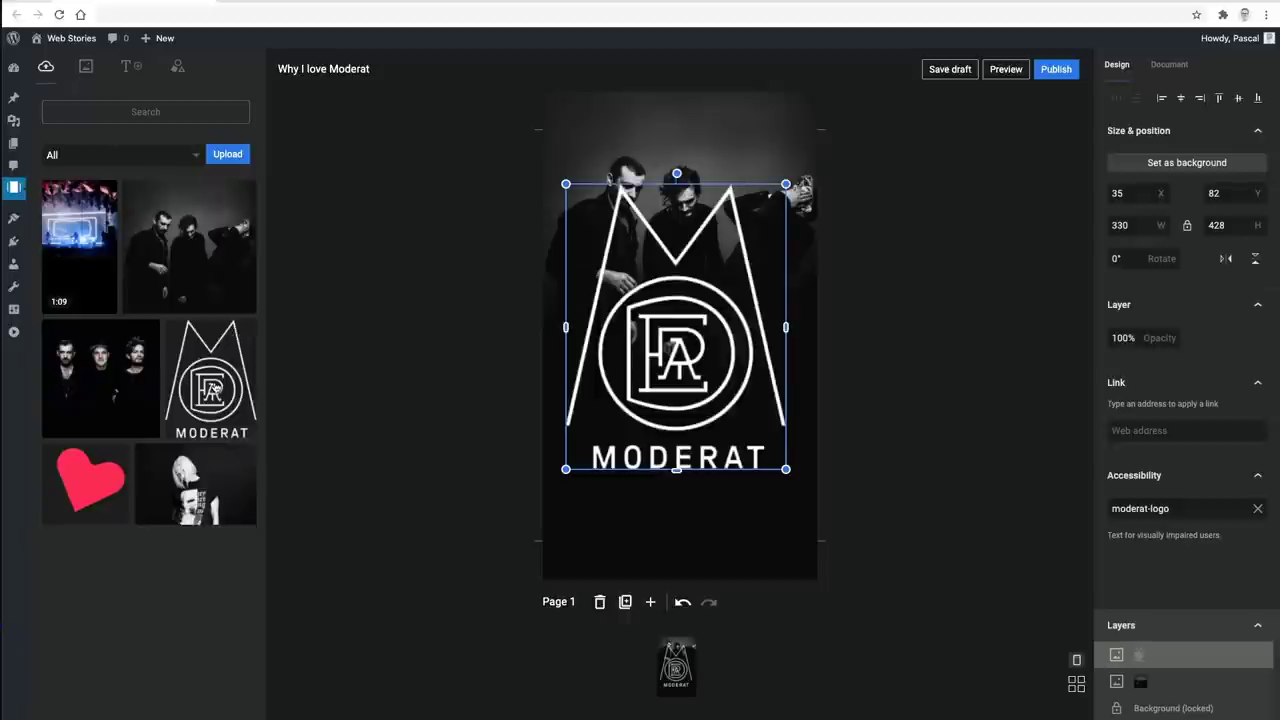
left_click_drag(563, 186, 653, 297)
Step: Add a circle about 426 × 426 in the saved pink FD174E and shift it toward the page's lower left
left_click(178, 67)
left_click(118, 148)
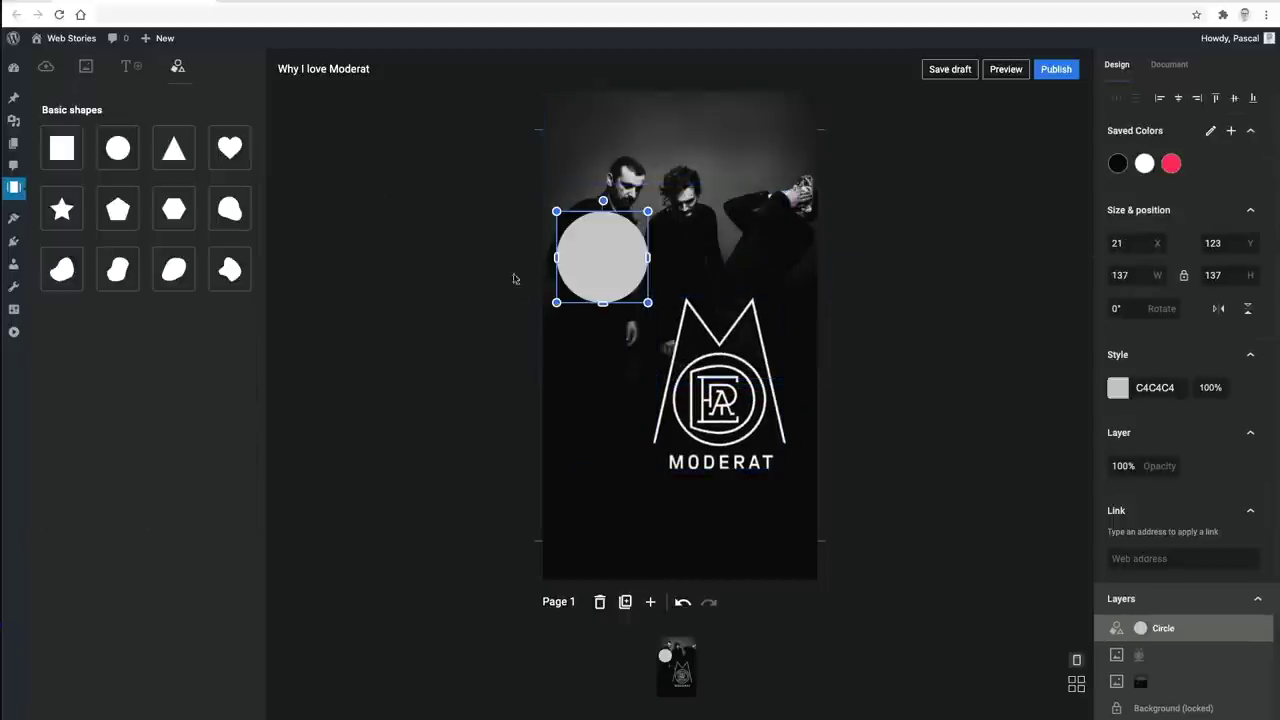
left_click(1172, 166)
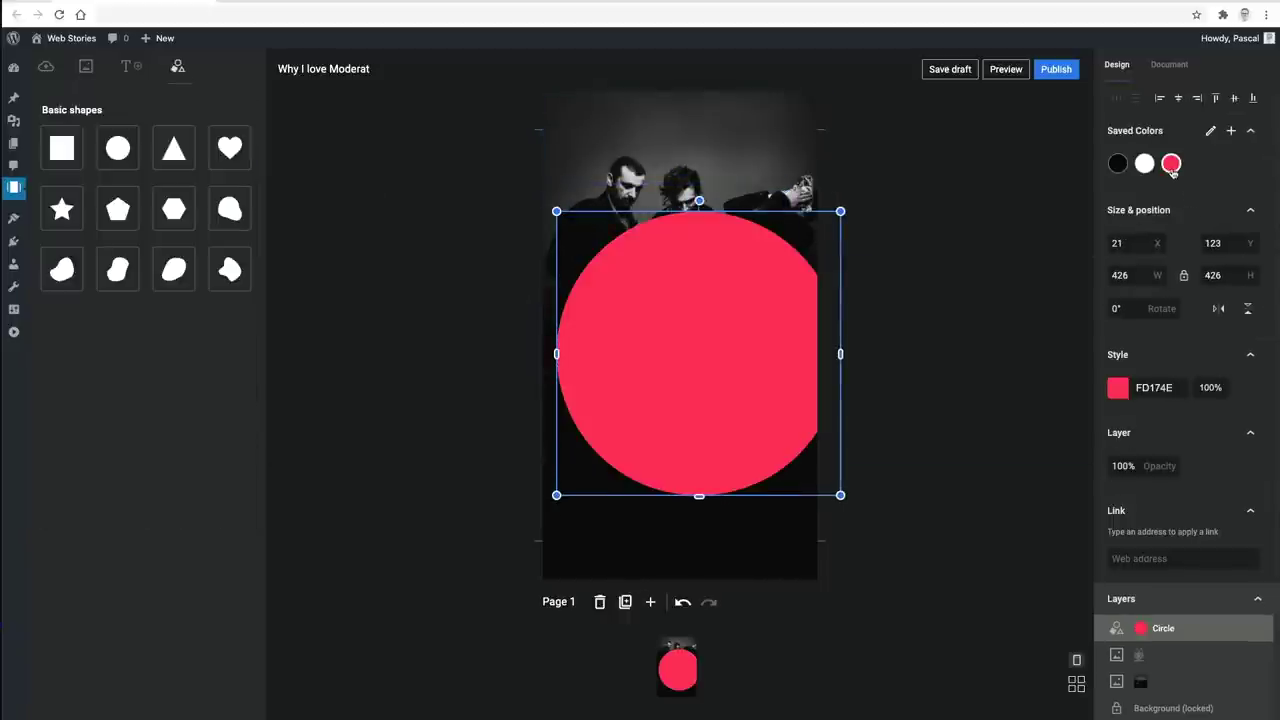
left_click_drag(717, 349, 652, 416)
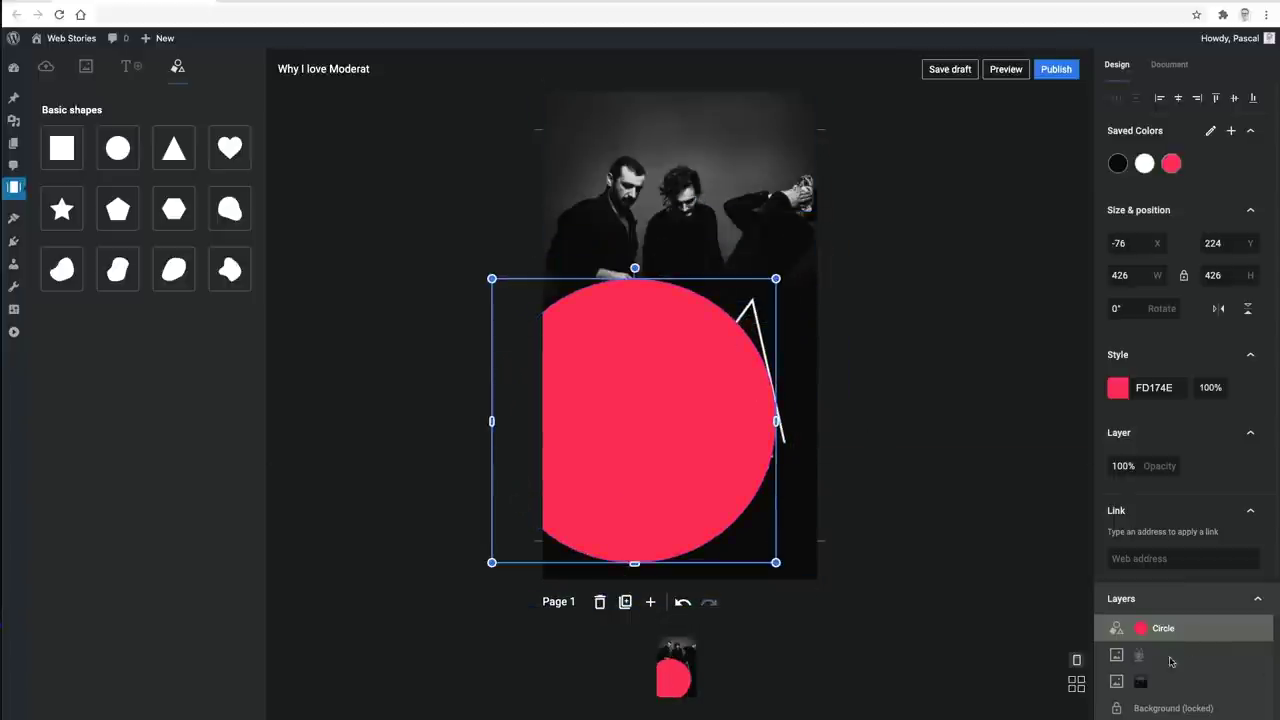
Step: Bring the logo in front of the circle and lower both to the page's bottom center, with the circle about 453 wide
left_click_drag(1171, 661, 1182, 629)
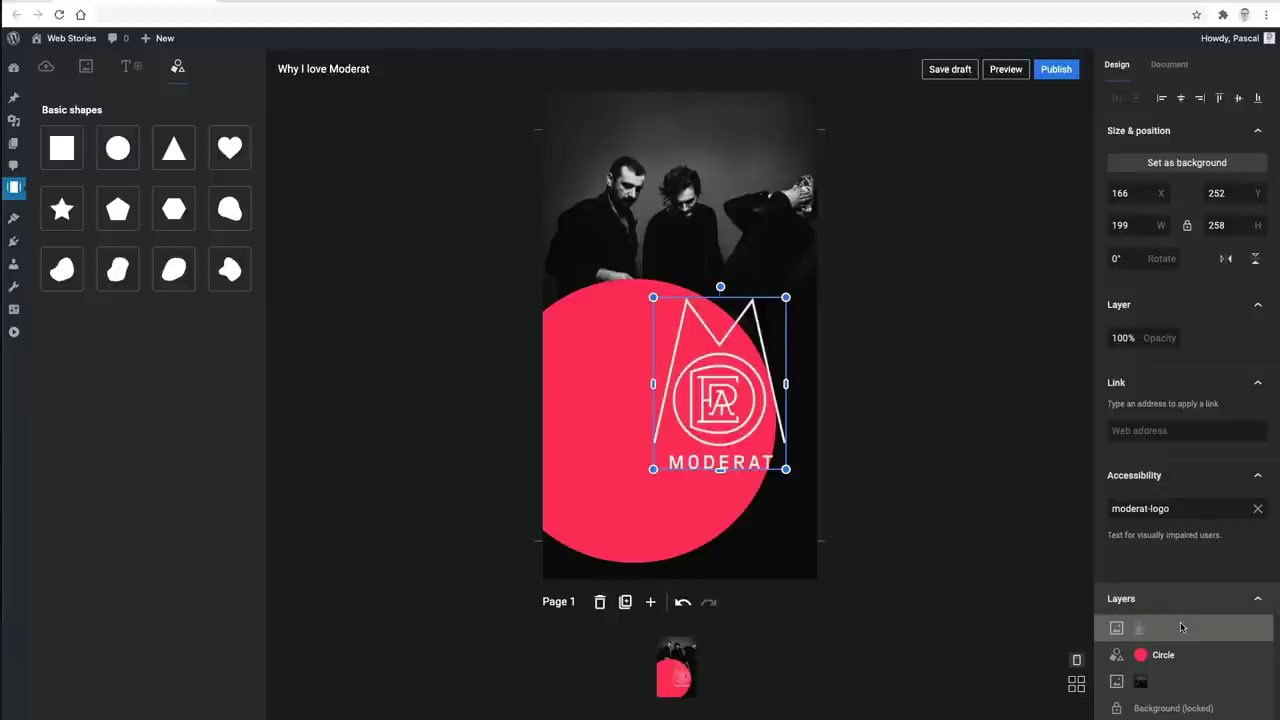
left_click_drag(624, 428, 671, 591)
left_click_drag(734, 406, 697, 471)
left_click(795, 480)
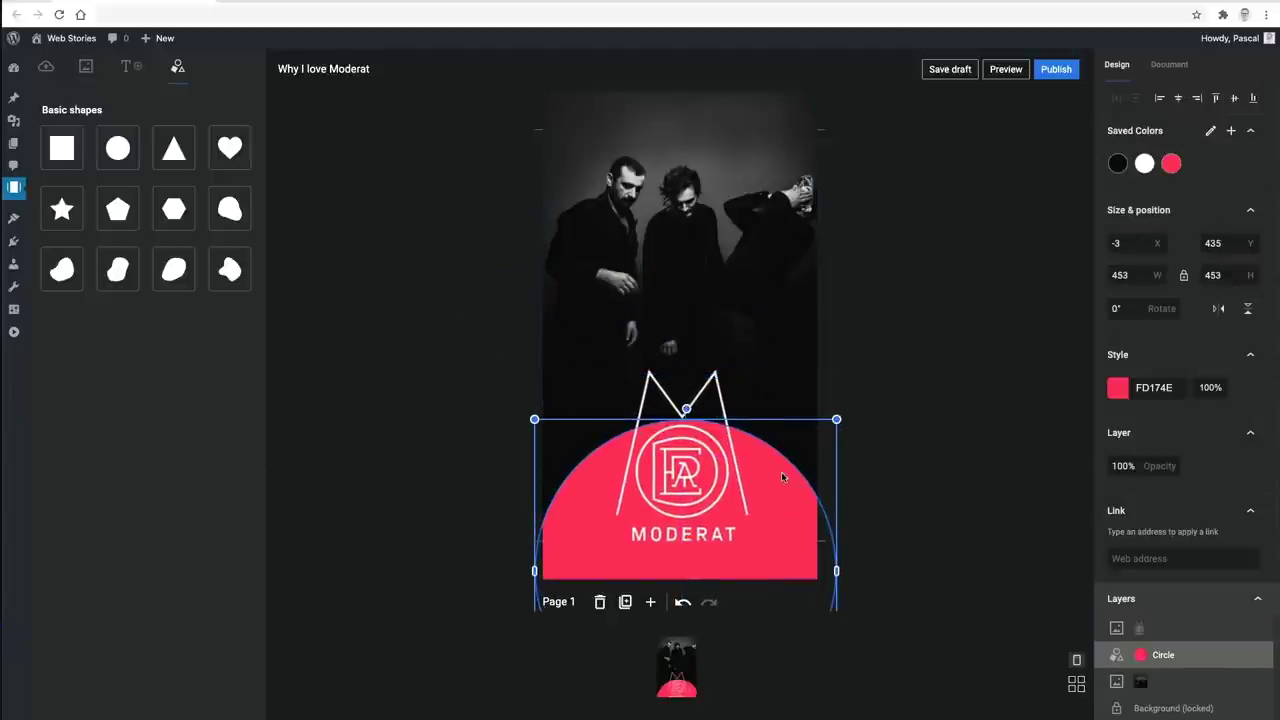
Step: Add a Heading 1 text in the saved white color and replace its wording with "Why I ❤️"
left_click(130, 66)
left_click(106, 147)
left_click(1144, 168)
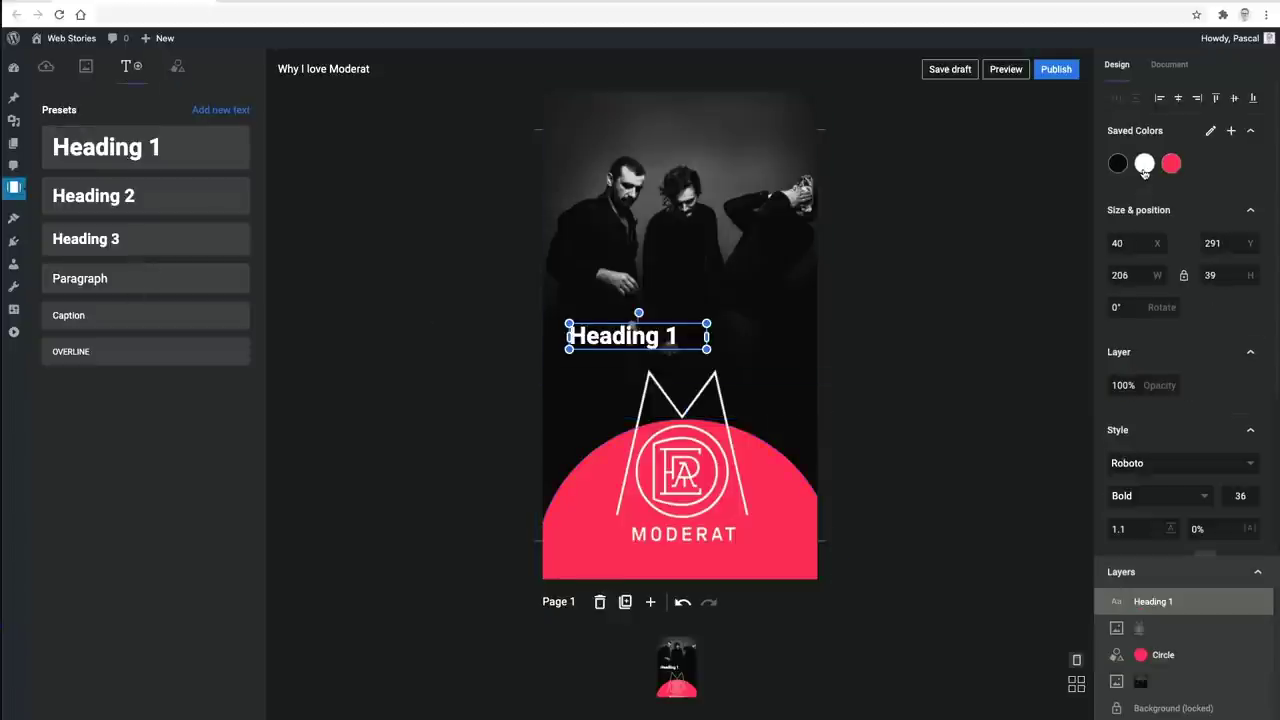
double_click(650, 345)
type("Why I")
key("ctrl+super+space")
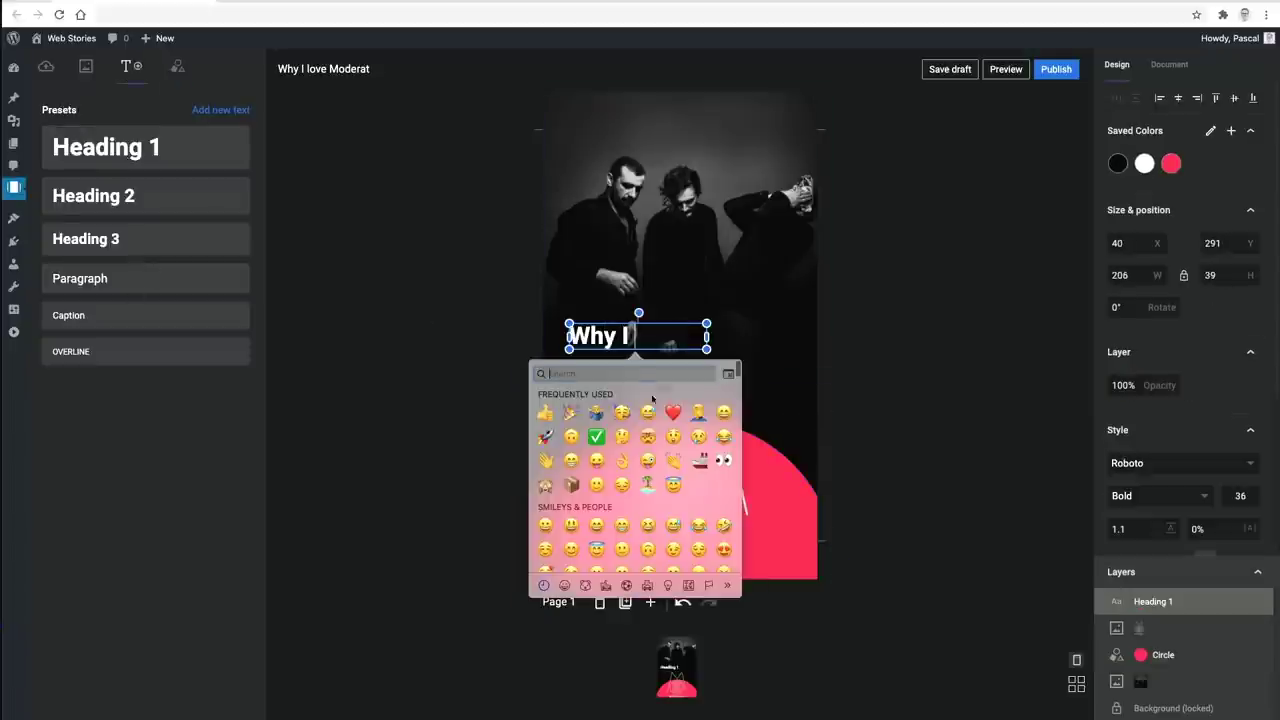
left_click(673, 412)
Step: Center the "Why I ❤️" heading's text, set its font to Shadows Into Light, and shift it toward the page's middle
scroll(1146, 534, "down", 2)
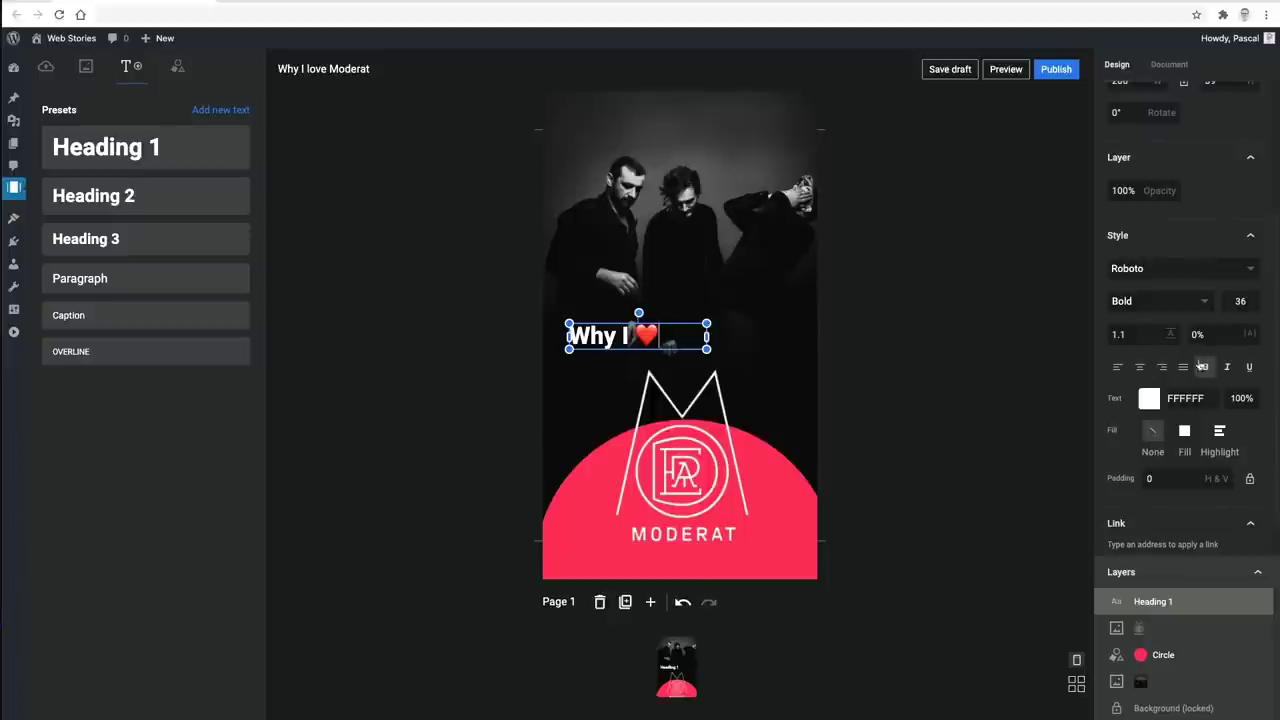
left_click(1139, 366)
left_click(1157, 270)
type("Shadow")
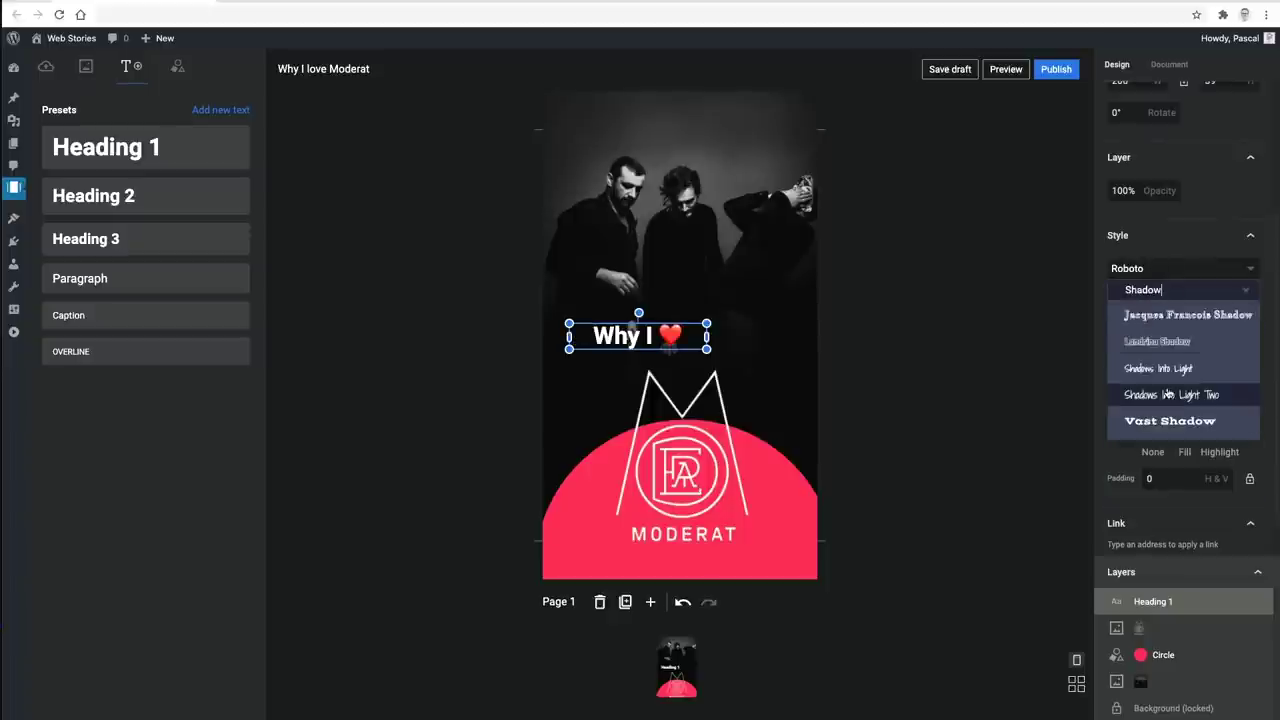
left_click(1168, 382)
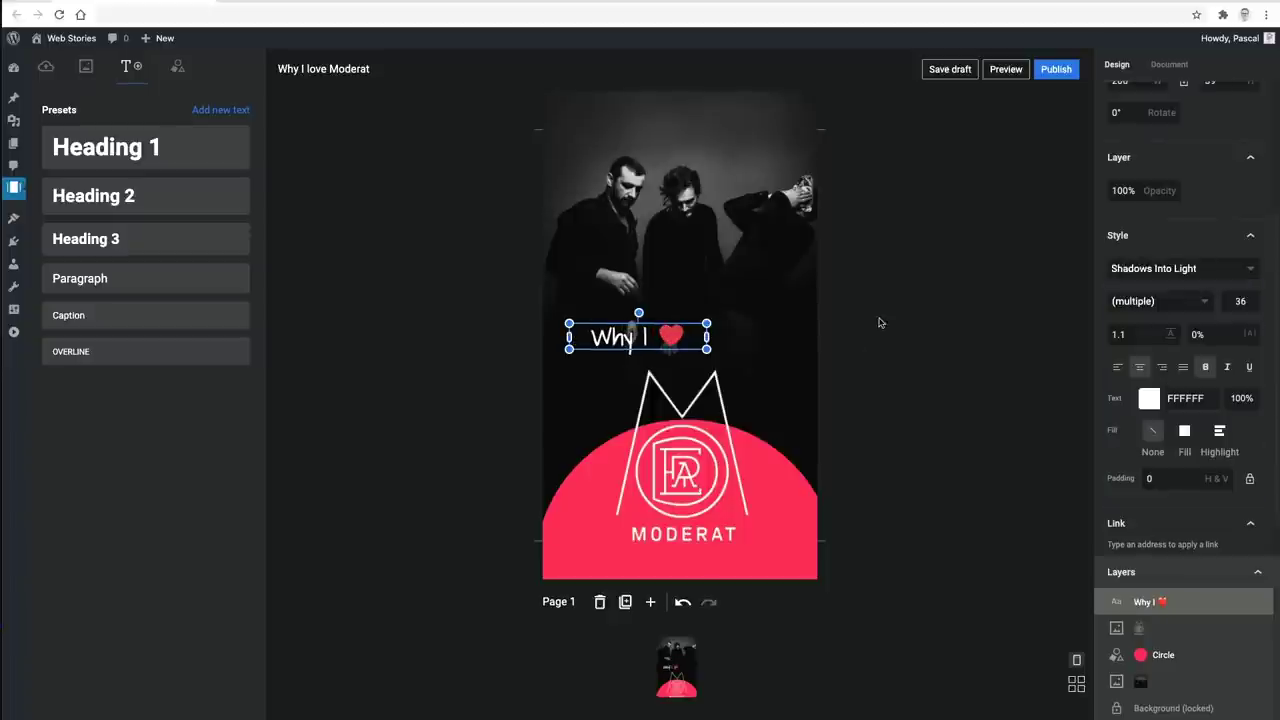
left_click_drag(612, 337, 654, 338)
Step: Add a second page with the three-man portrait enlarged to about 519 × 519 at its top and a 0A0A0A page background
left_click(651, 601)
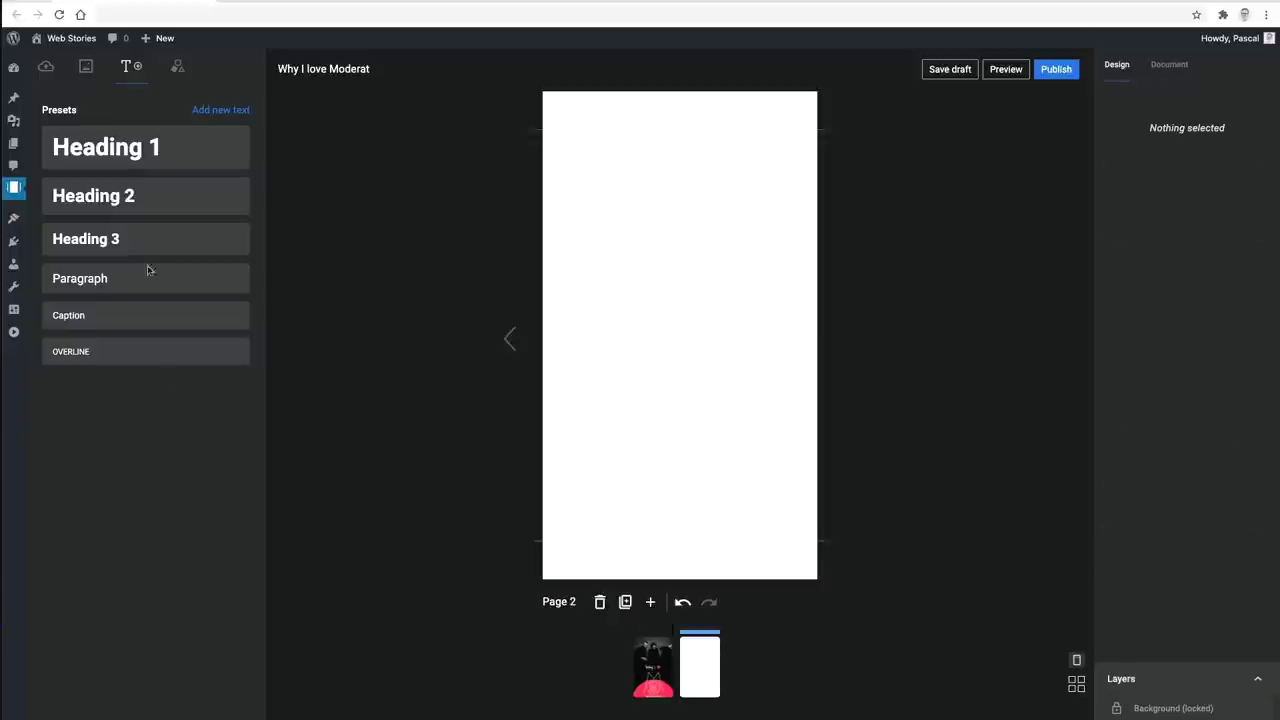
left_click(45, 68)
left_click(125, 371)
left_click_drag(571, 354, 440, 451)
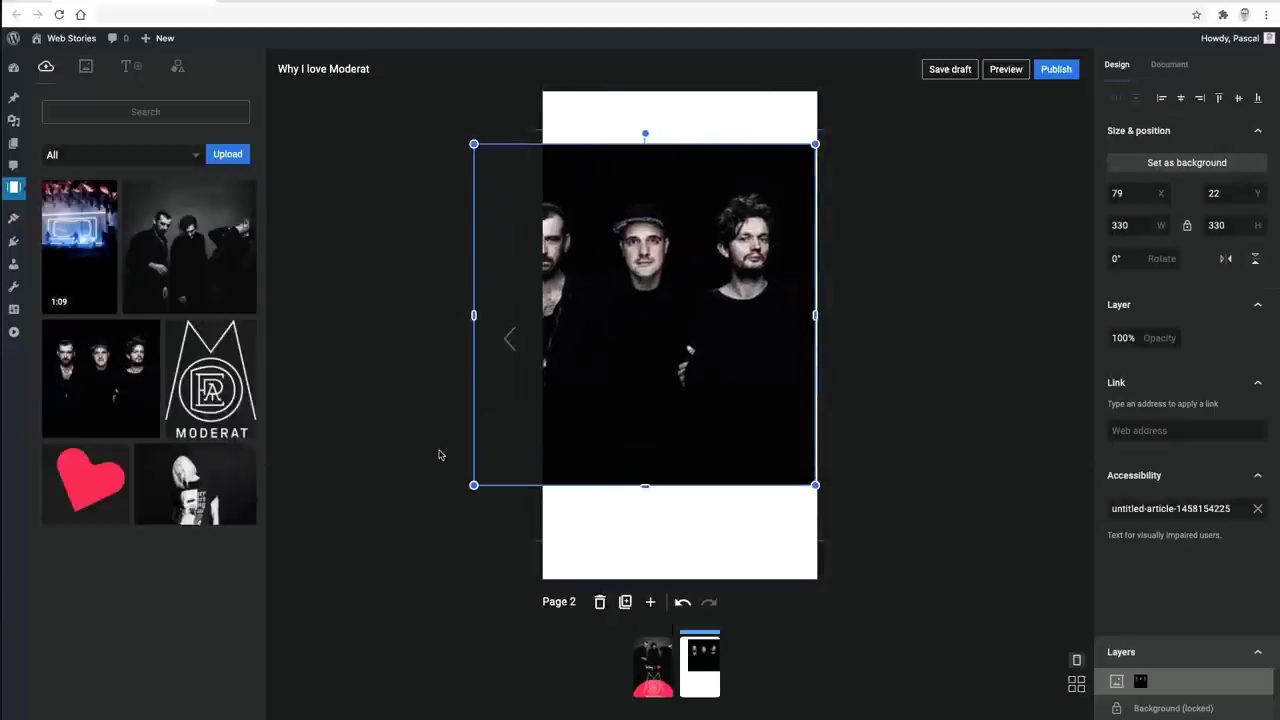
left_click_drag(574, 374, 611, 328)
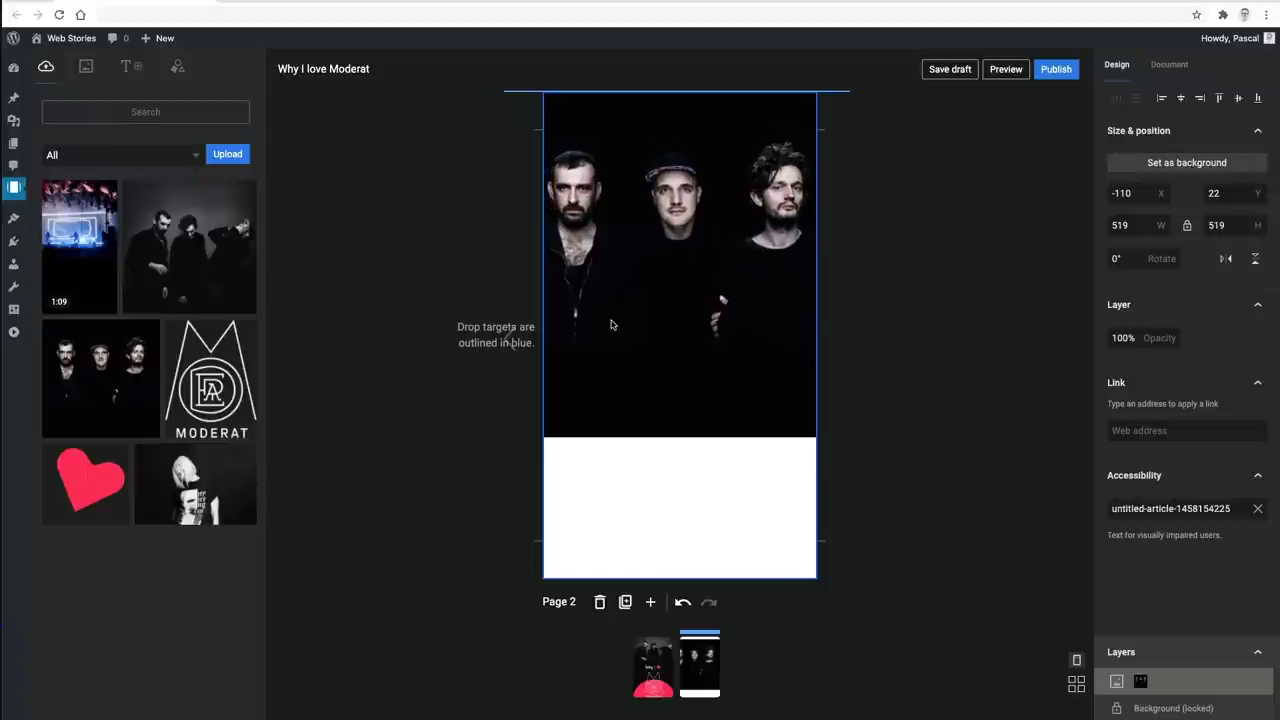
left_click(950, 200)
left_click(1118, 130)
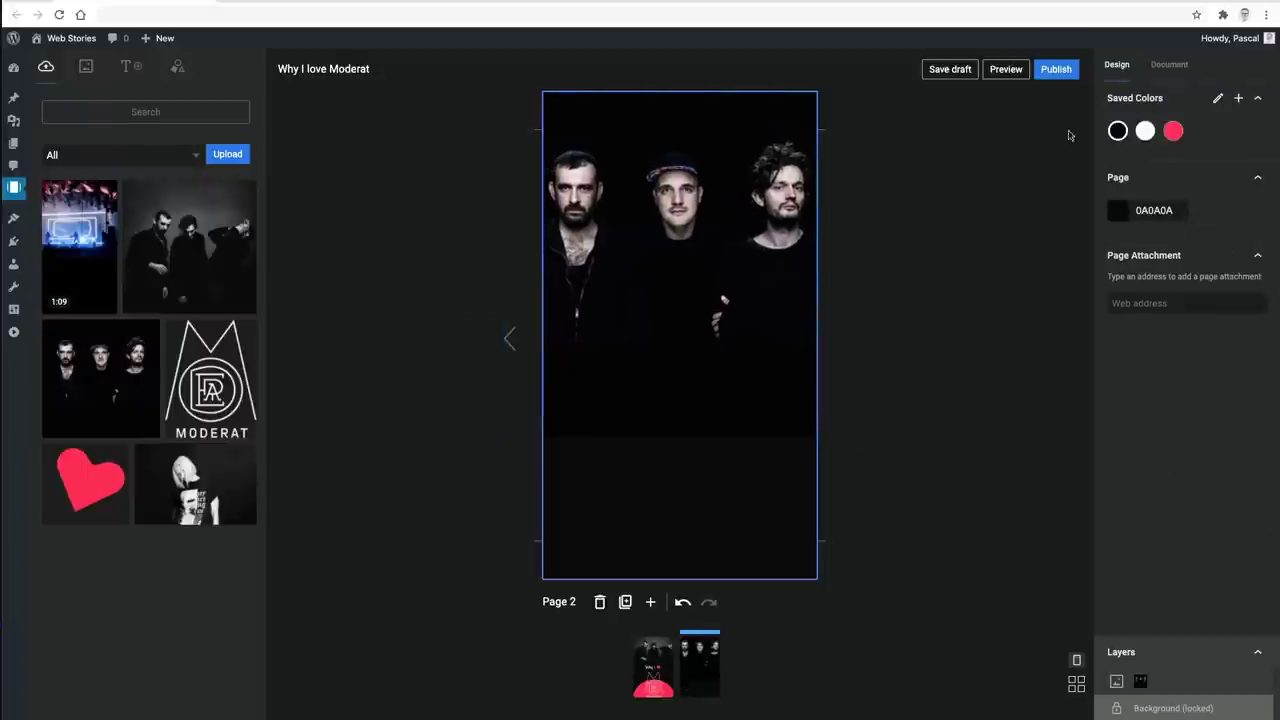
Step: Add a white, centered text at size 30 reading "Moderat are Modeselektor & Apparat" with "Moderat" in bold
left_click(120, 74)
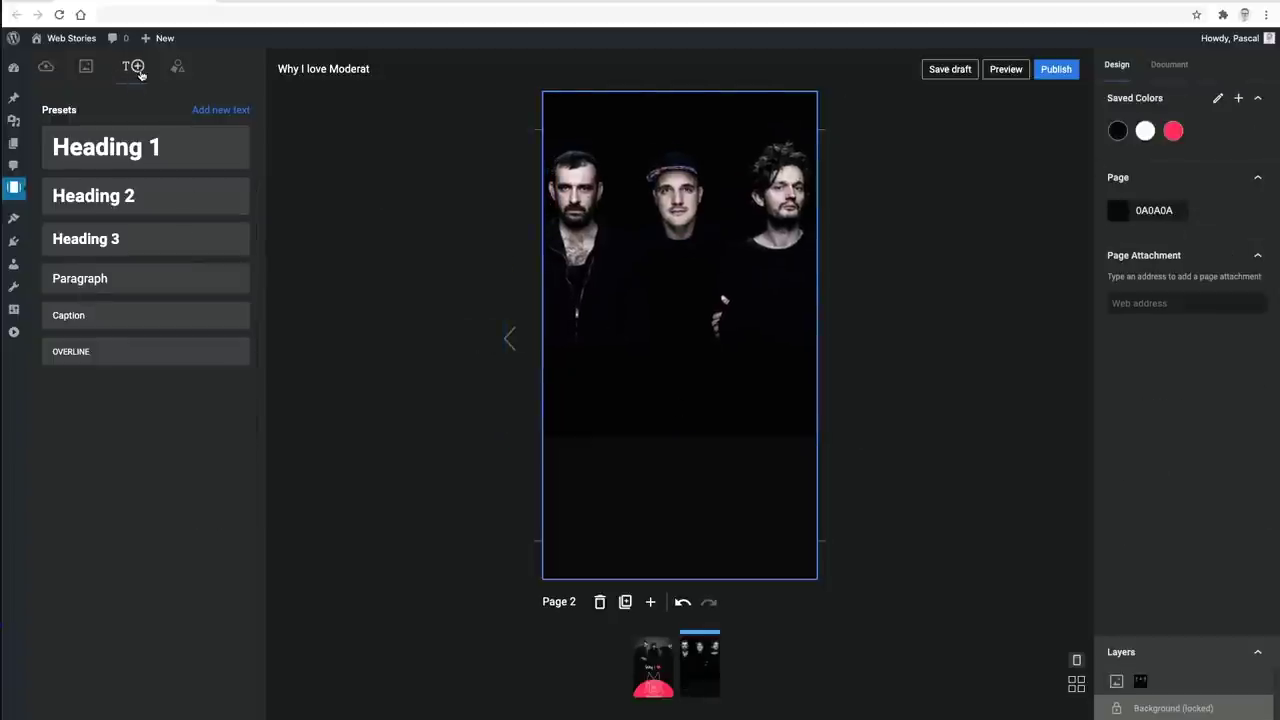
left_click(139, 69)
left_click(1145, 163)
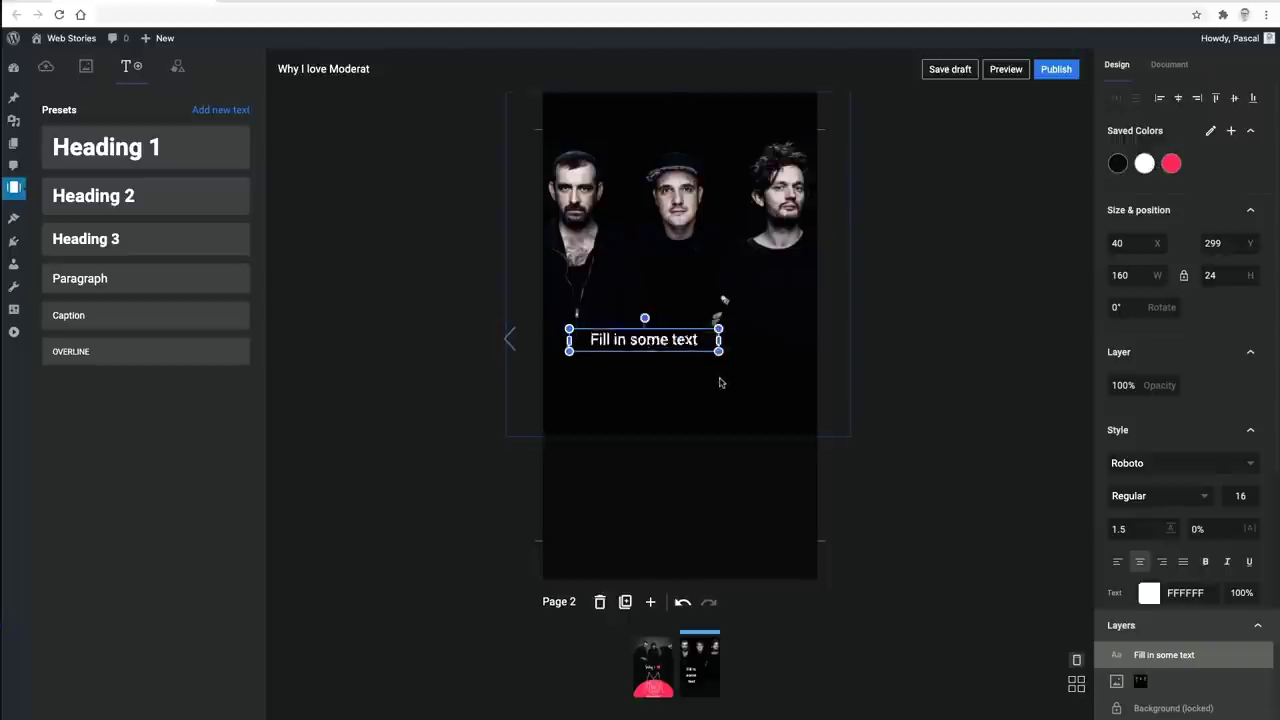
double_click(707, 346)
key("ctrl+a")
type("Moderat are Modeselee")
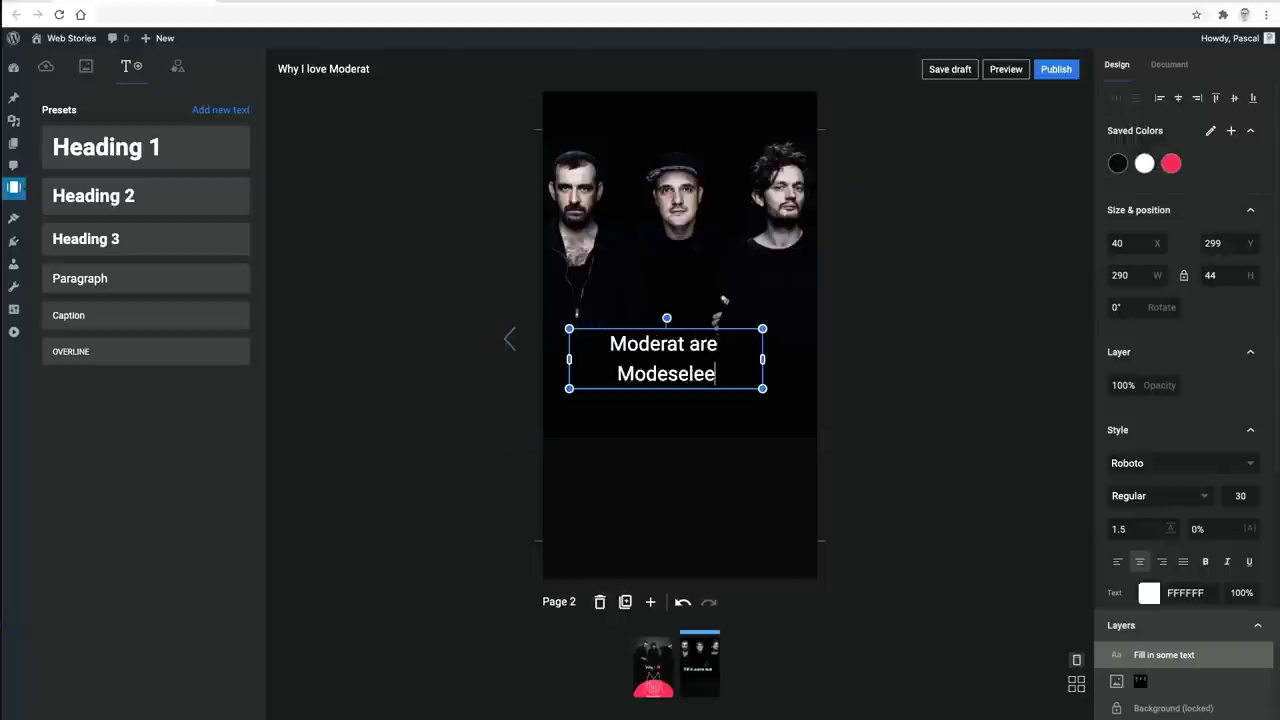
key("BackSpace")
type("ktor & Apparat")
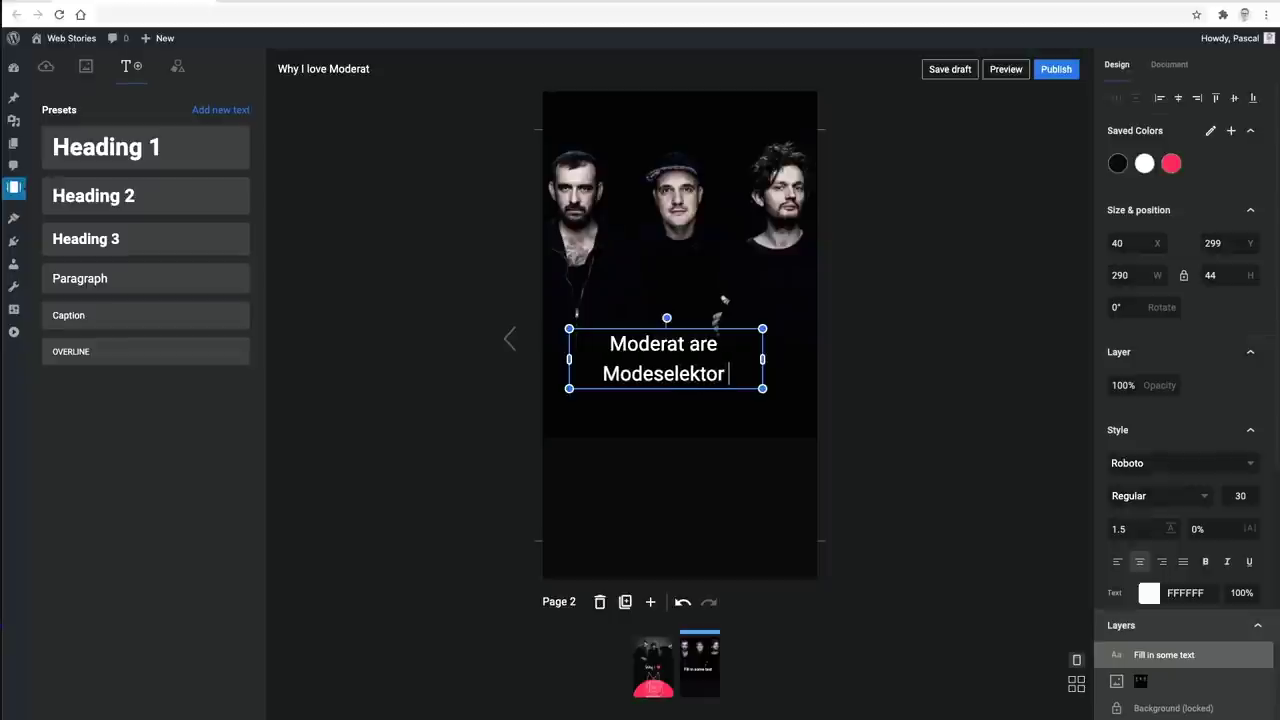
double_click(689, 345)
key("ctrl+b")
left_click(709, 409)
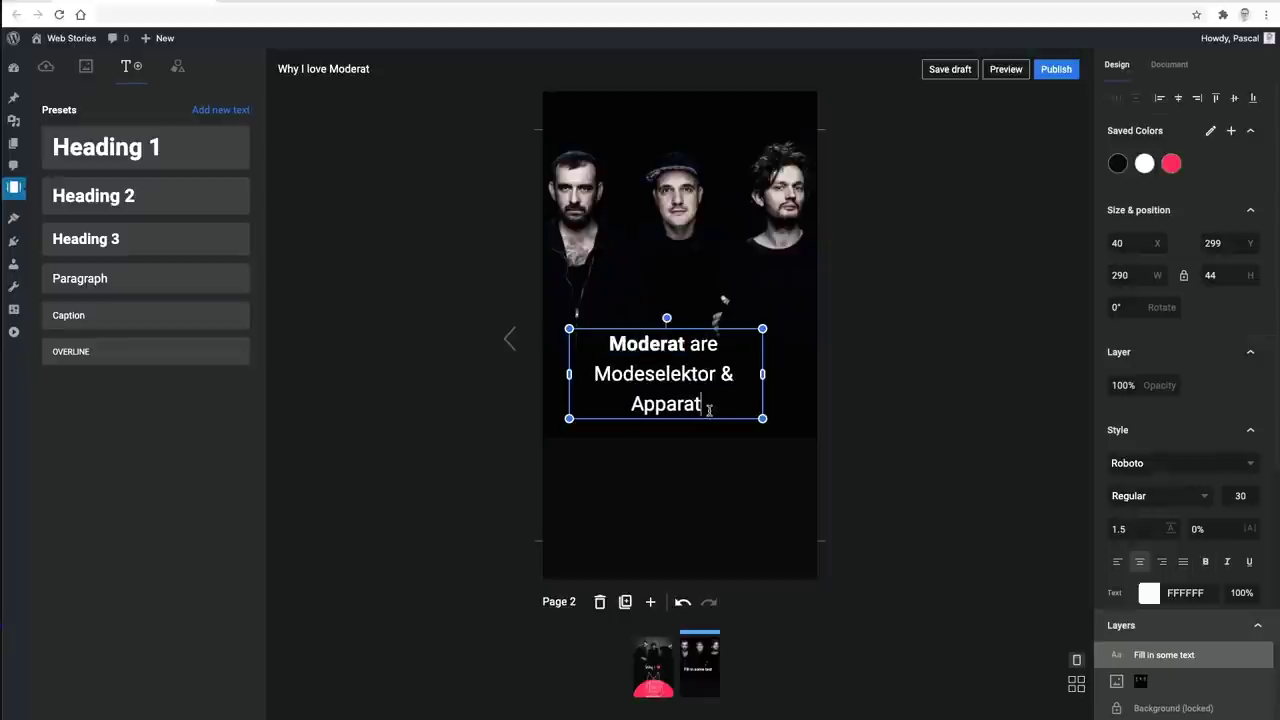
Step: Set the "Moderat are Modeselektor & Apparat" text's font to Poppins and lower it to the page's bottom area
left_click(1151, 462)
type("popp")
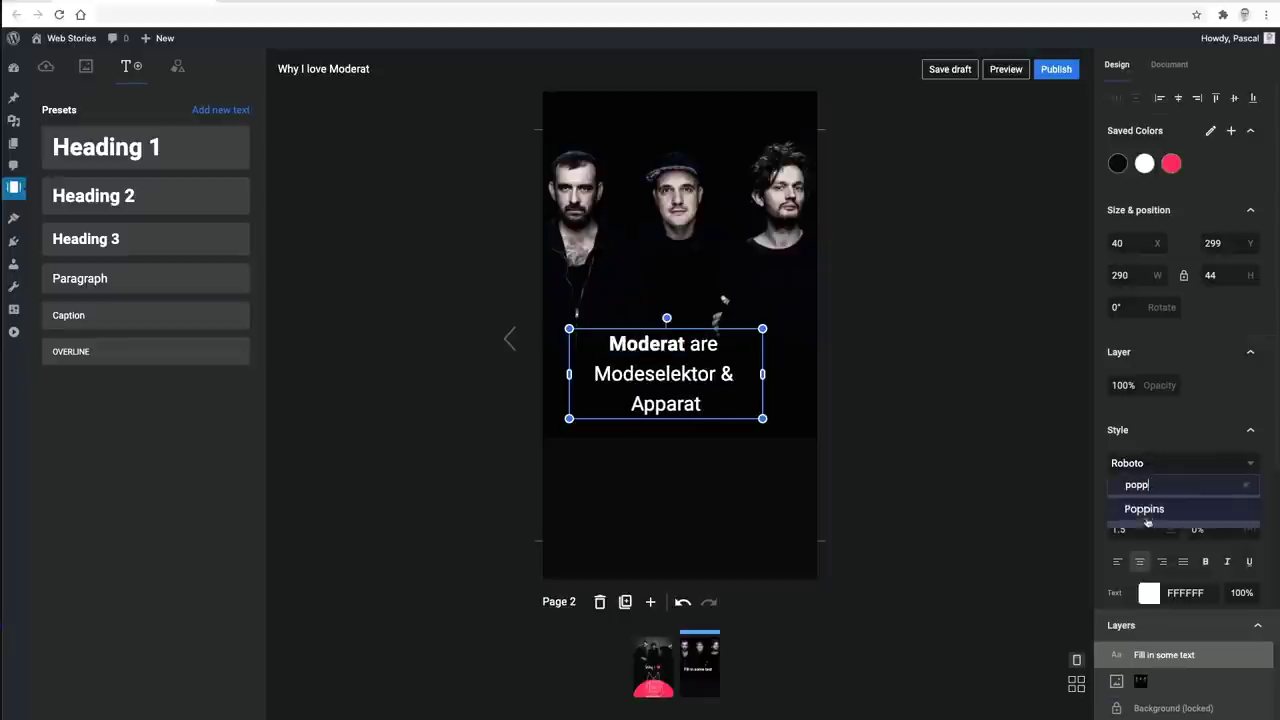
left_click(1146, 509)
left_click(691, 426)
left_click_drag(677, 387, 683, 531)
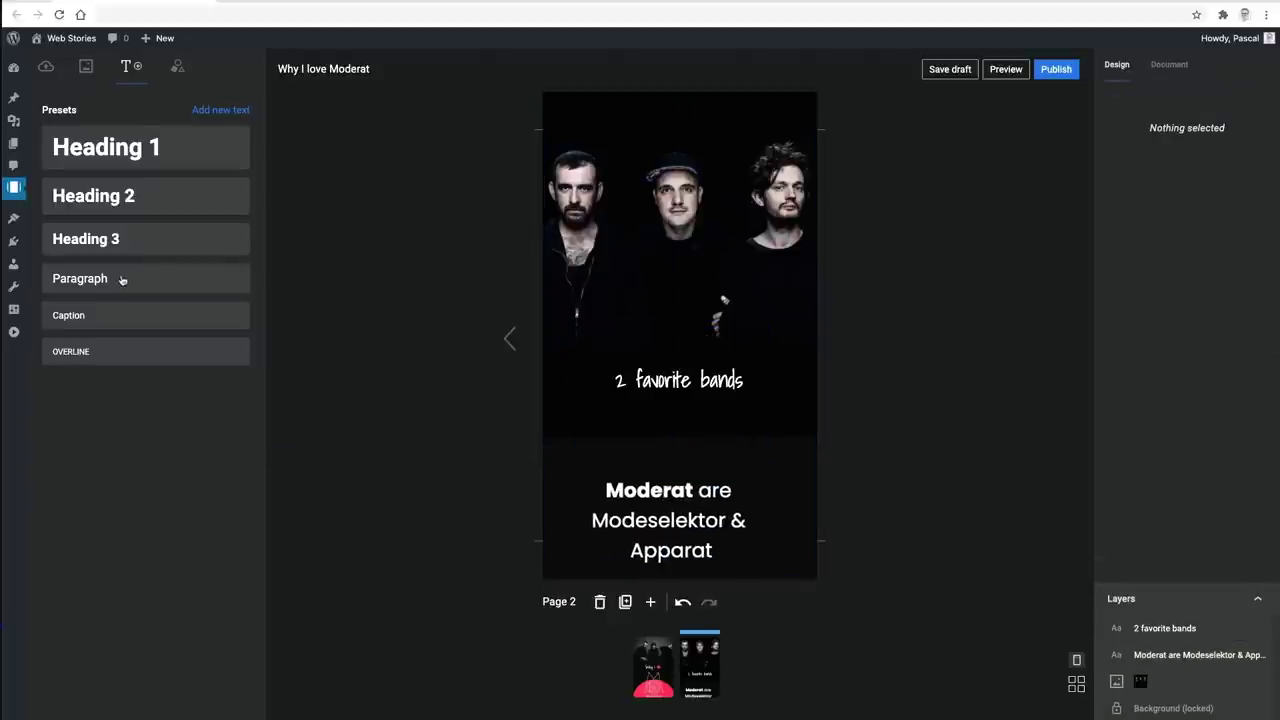
Step: Add a Paragraph text and give its text box a dark red fill
left_click(120, 278)
left_click(1184, 387)
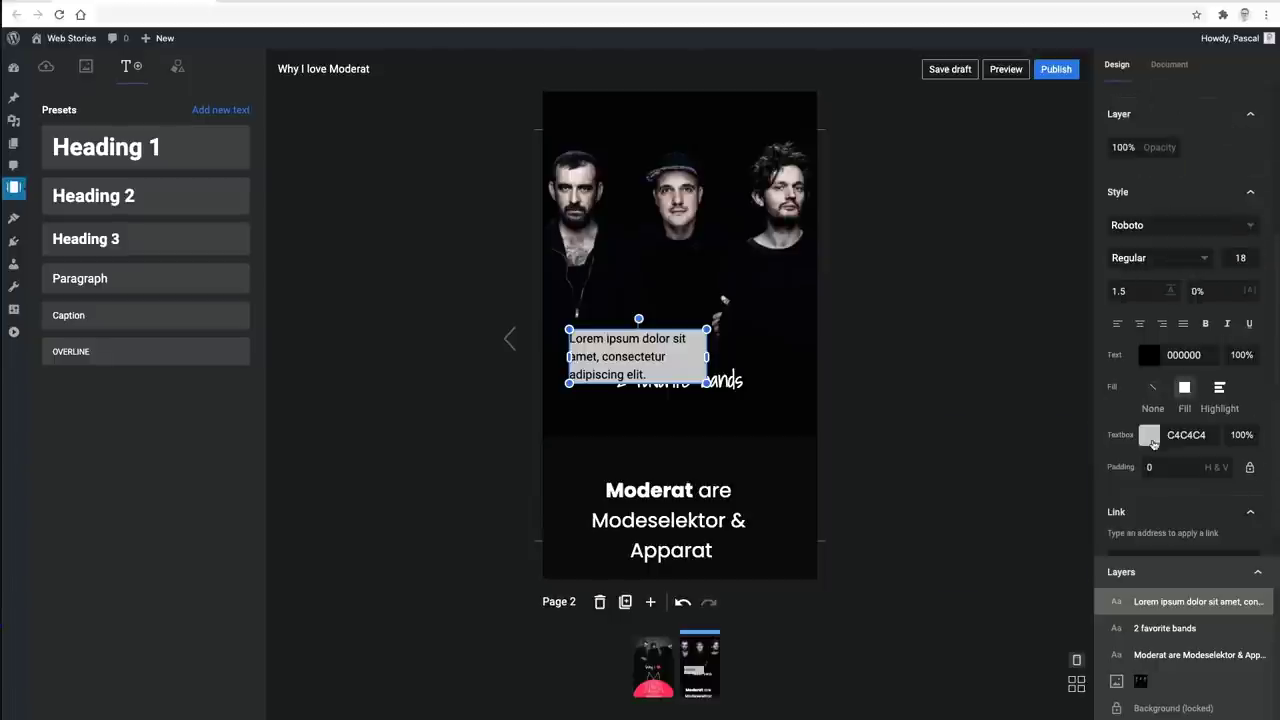
left_click(1149, 435)
left_click(1002, 516)
mouse_move(1002, 516)
left_mouse_down()
mouse_move(1023, 520)
mouse_move(1014, 510)
left_mouse_up()
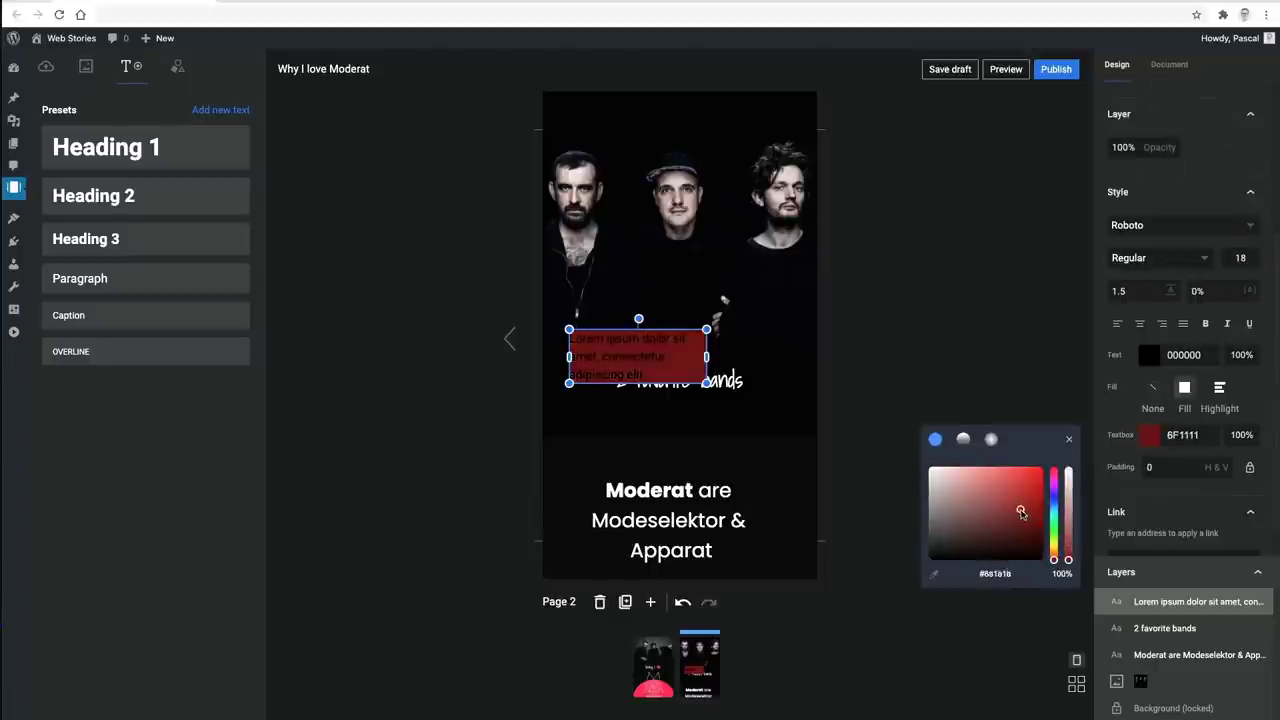
Step: Color the paragraph text with the saved white and replace its wording with "APPARAT" in bold
scroll(1142, 143, "up", 3)
left_click(1144, 119)
double_click(638, 356)
key("ctrl+a")
key("BackSpace")
type("APPARAT")
key("ctrl+a")
key("ctrl+b")
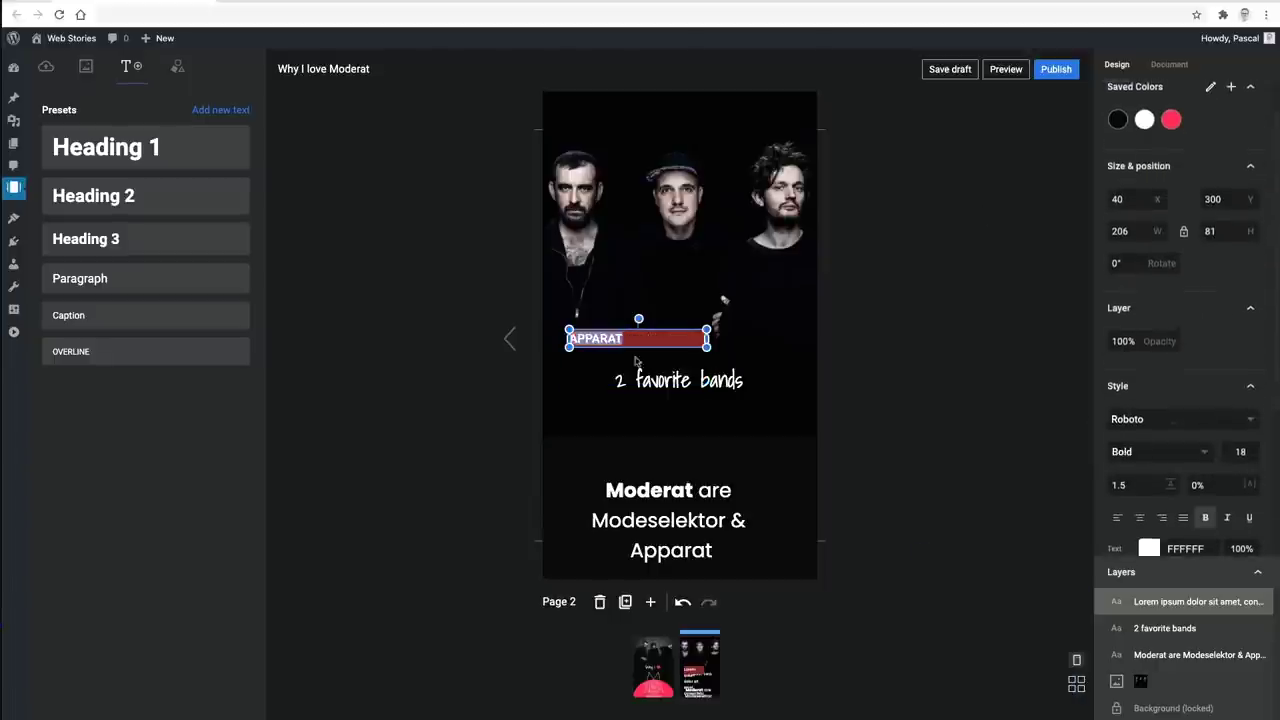
Step: Place the centered APPARAT label below the right-hand man, about 92 × 27, and brighten its fill to red DE0606
key("Escape")
left_click_drag(655, 340, 745, 283)
scroll(1180, 420, "down", 1)
left_click(1139, 450)
scroll(1149, 450, "down", 1)
left_click(1149, 517)
left_click(1040, 548)
left_click(738, 288)
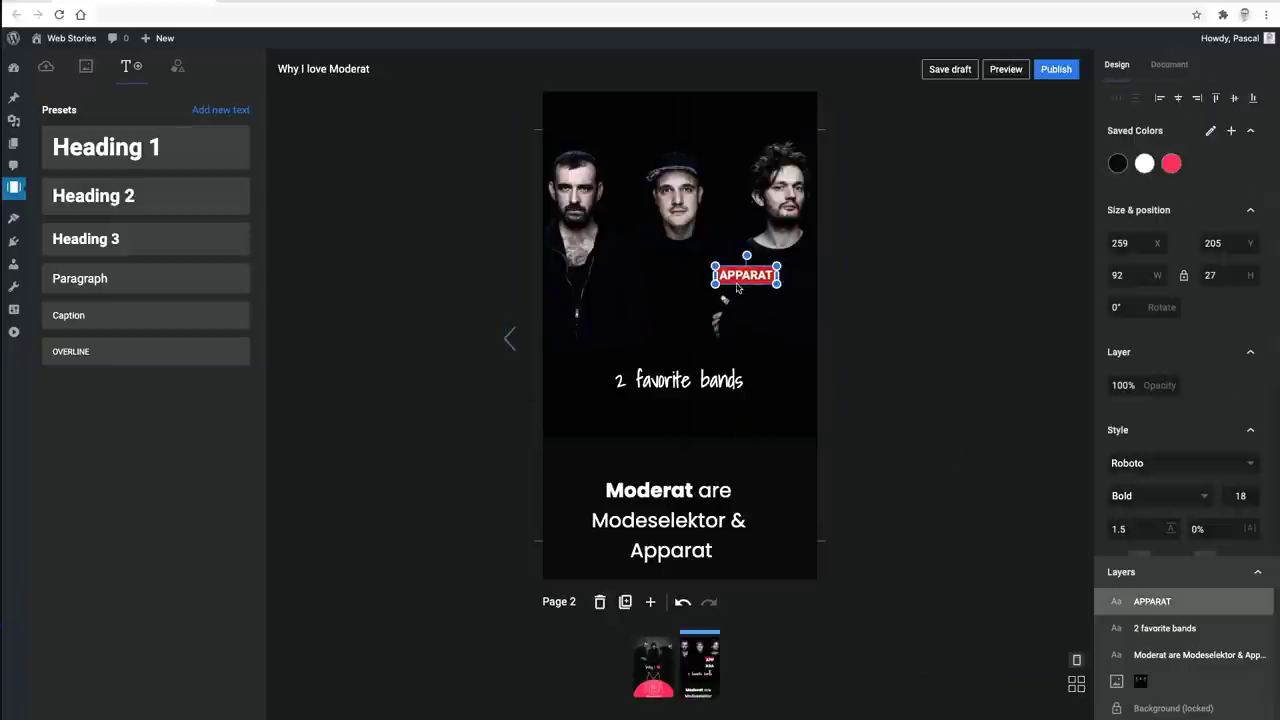
Step: Duplicate the APPARAT label, move the copy between the left and middle men, and recolor it to black 000000 text on white FFFFFF
key("ctrl+d")
left_click_drag(738, 285, 612, 228)
scroll(1180, 420, "down", 2)
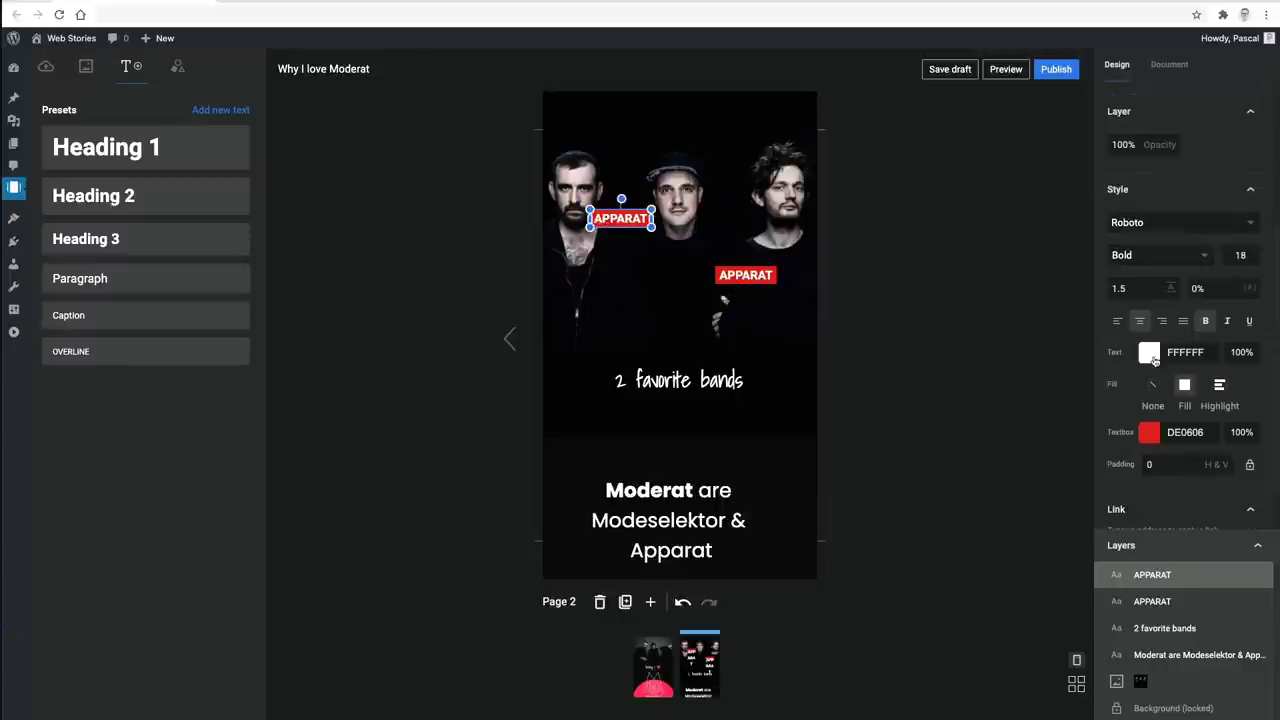
left_click(1149, 362)
left_click(935, 480)
left_click(1149, 432)
left_click(928, 465)
Step: Change the white label's wording to "MODESELEKTOR" on one line and lower it level with the APPARAT label
double_click(612, 220)
type("MODESELEKTOR")
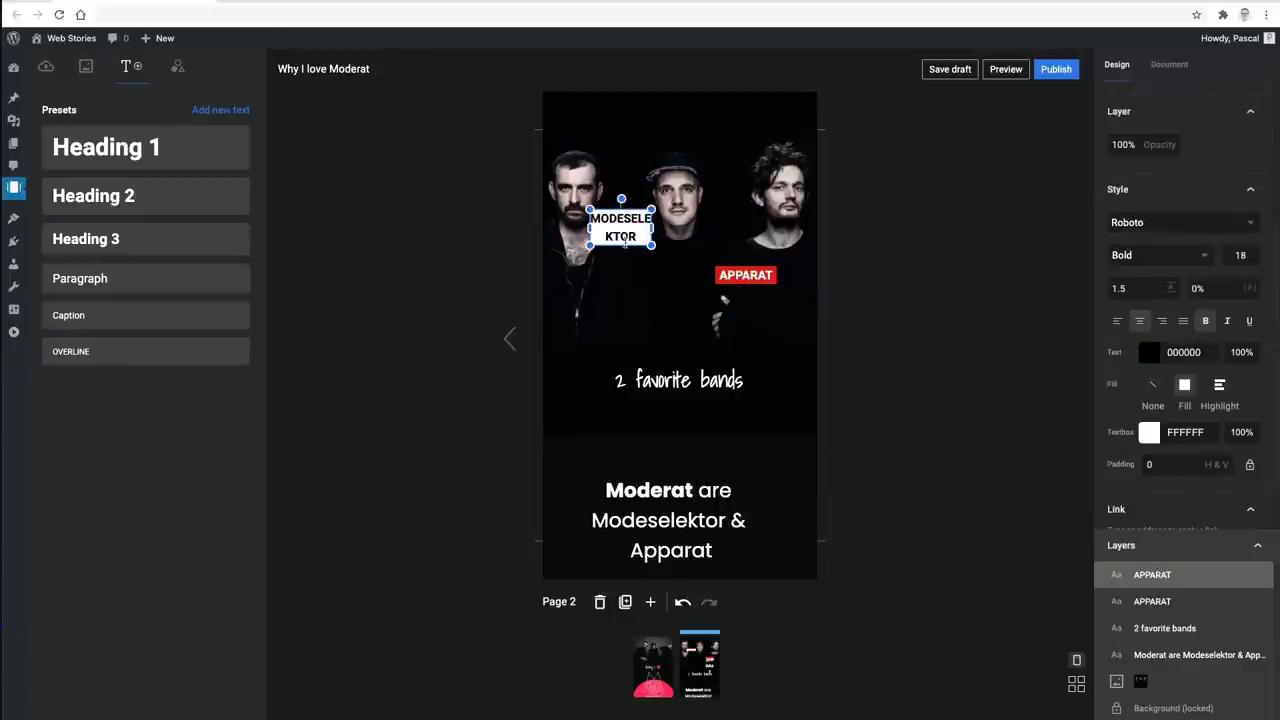
key("Escape")
left_click_drag(645, 220, 645, 277)
left_click(863, 240)
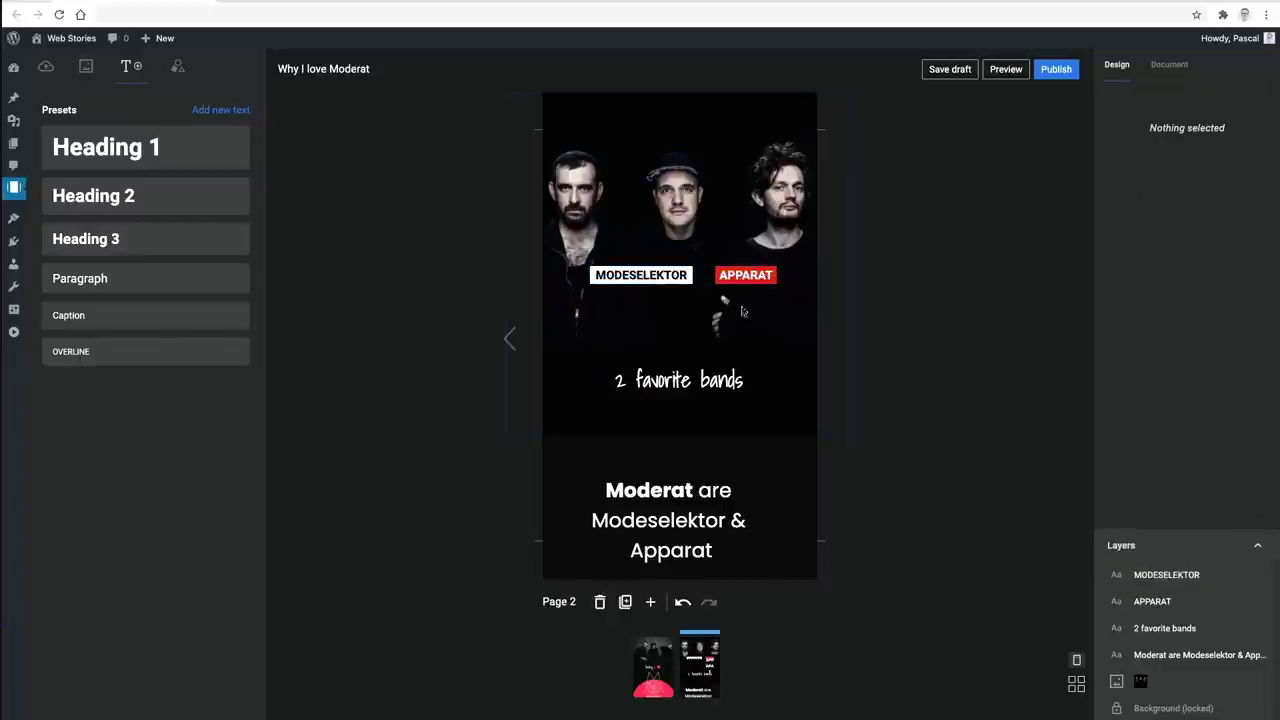
Step: Raise and center the "Moderat are Modeselektor & Apparat" text and nudge the MODESELEKTOR label slightly left
left_click_drag(701, 511, 701, 479)
left_click(850, 557)
left_click(691, 507)
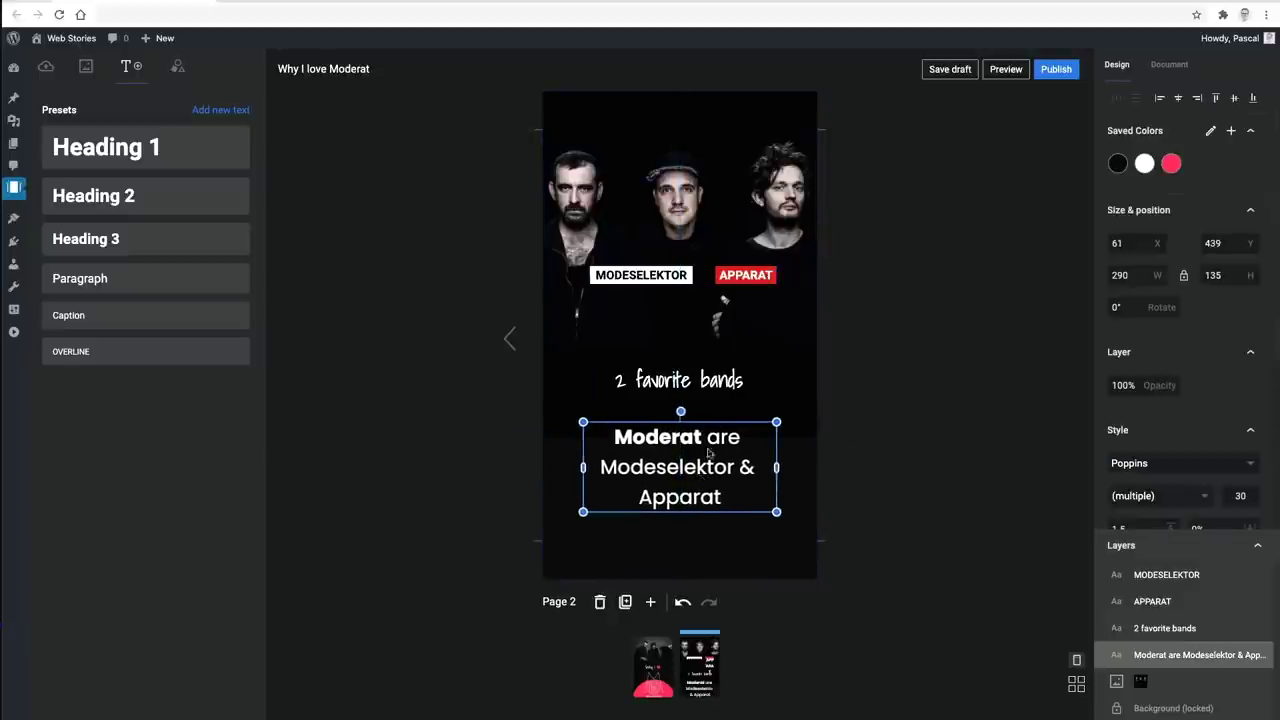
left_click(659, 283)
left_click(745, 275)
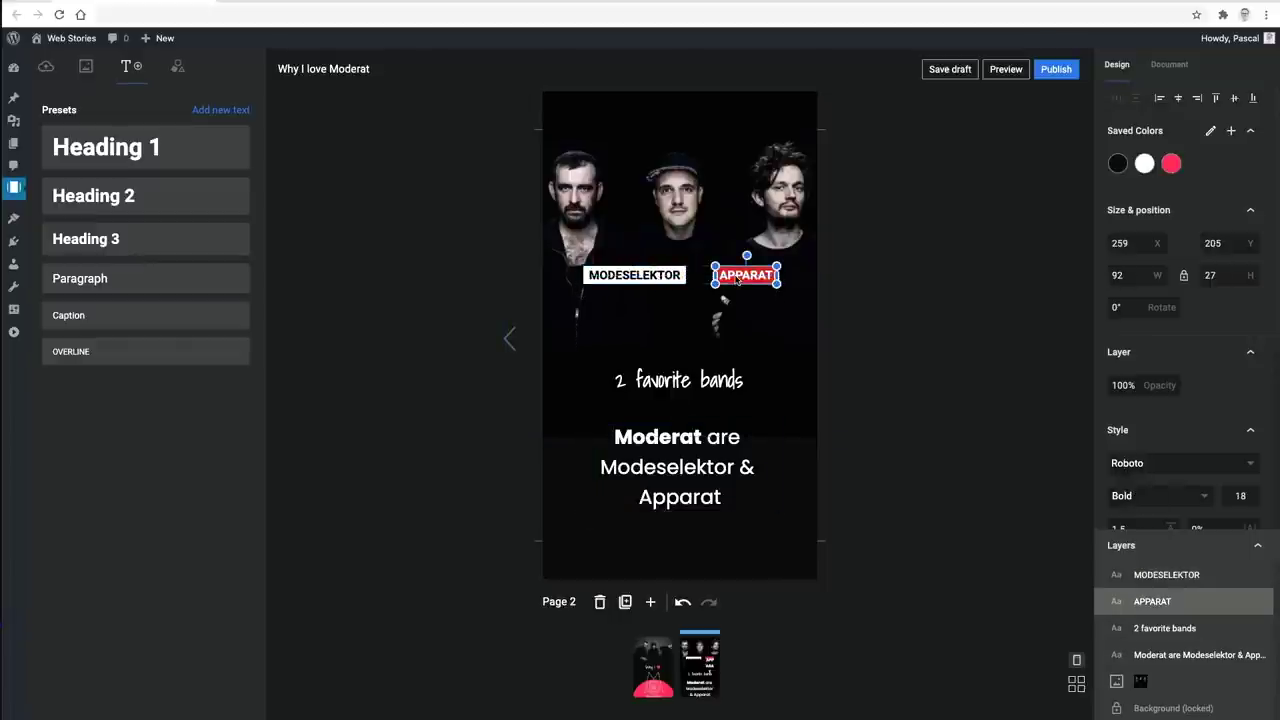
left_click(892, 357)
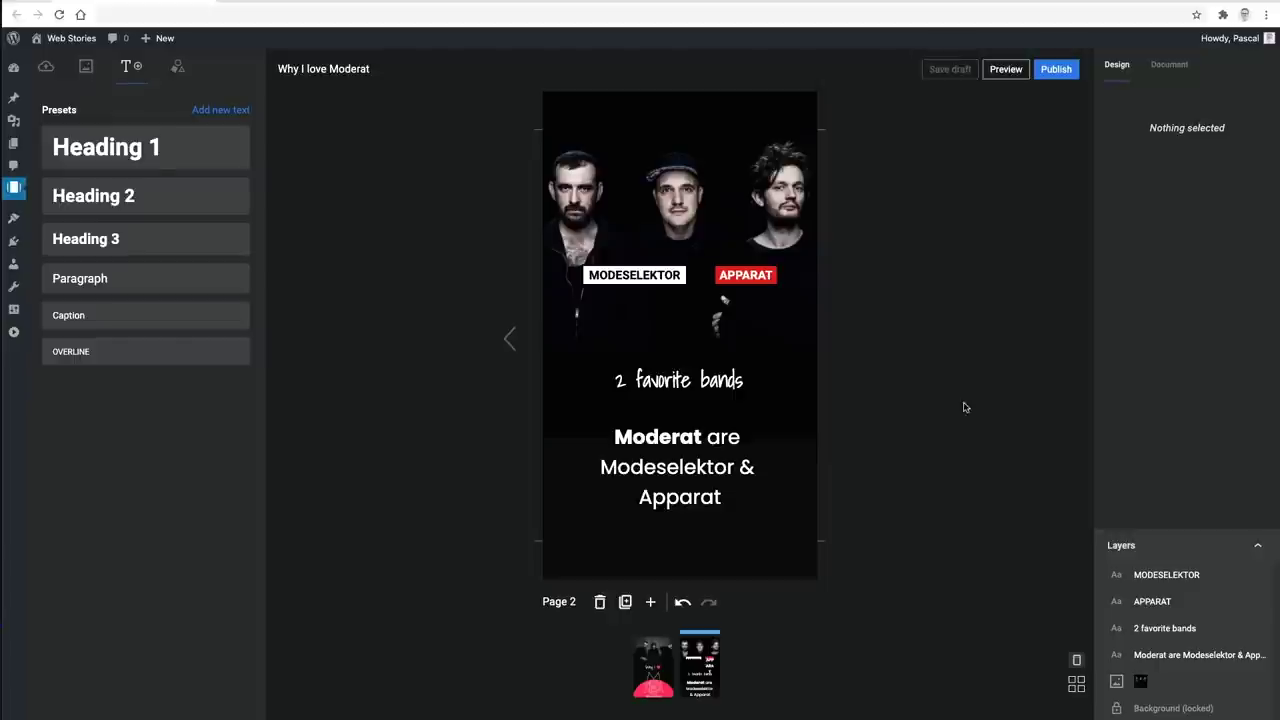
Step: Add a third page in 0A0A0A and set the concert video as its background, pausing playback
left_click(651, 602)
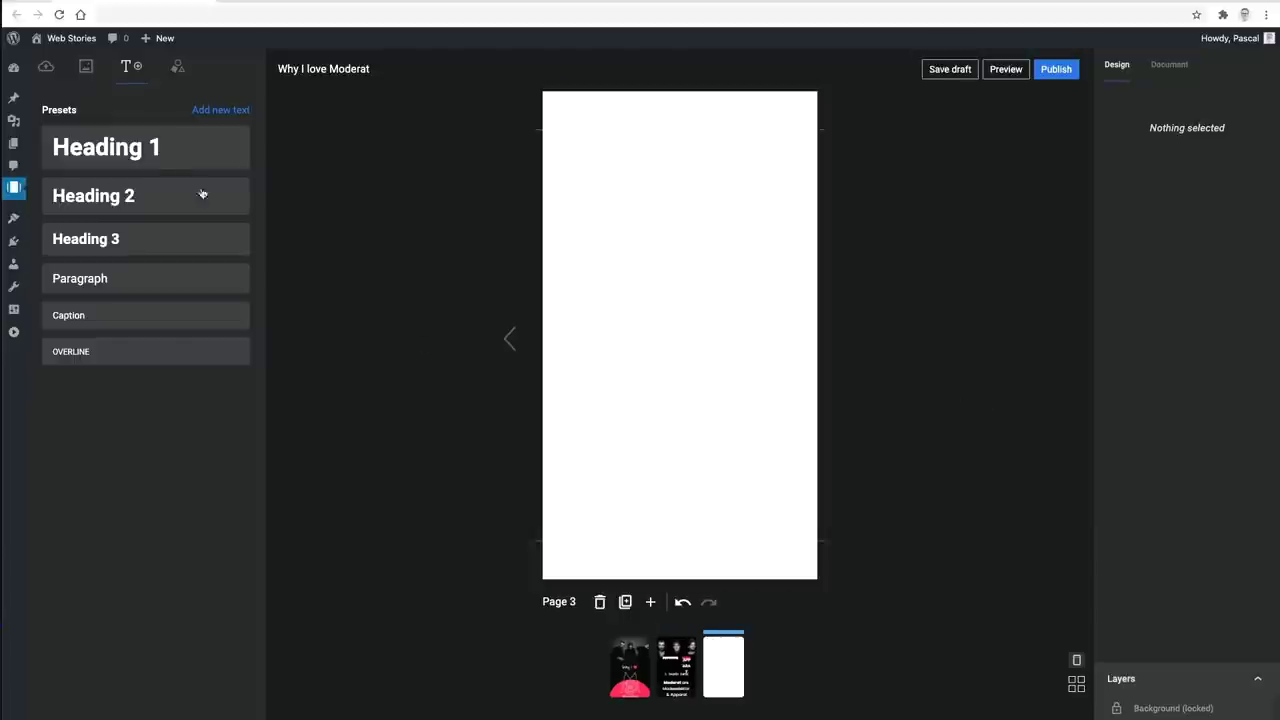
left_click(46, 66)
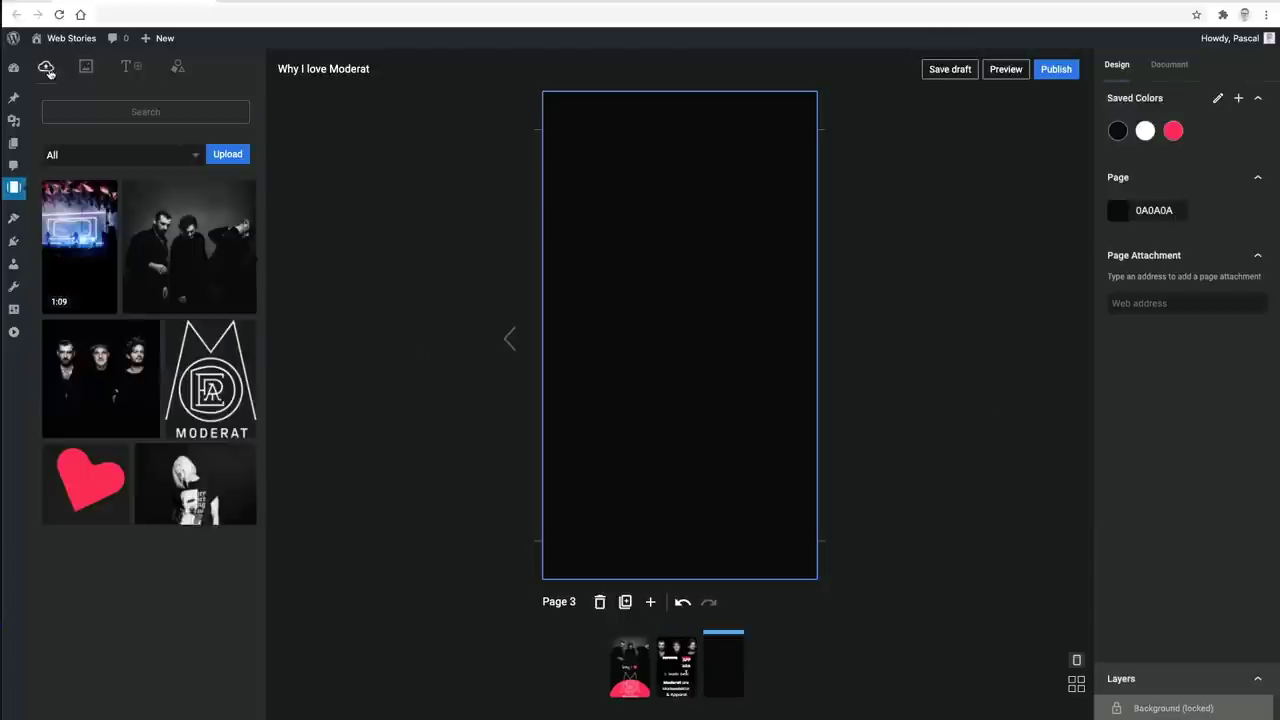
left_click(80, 243)
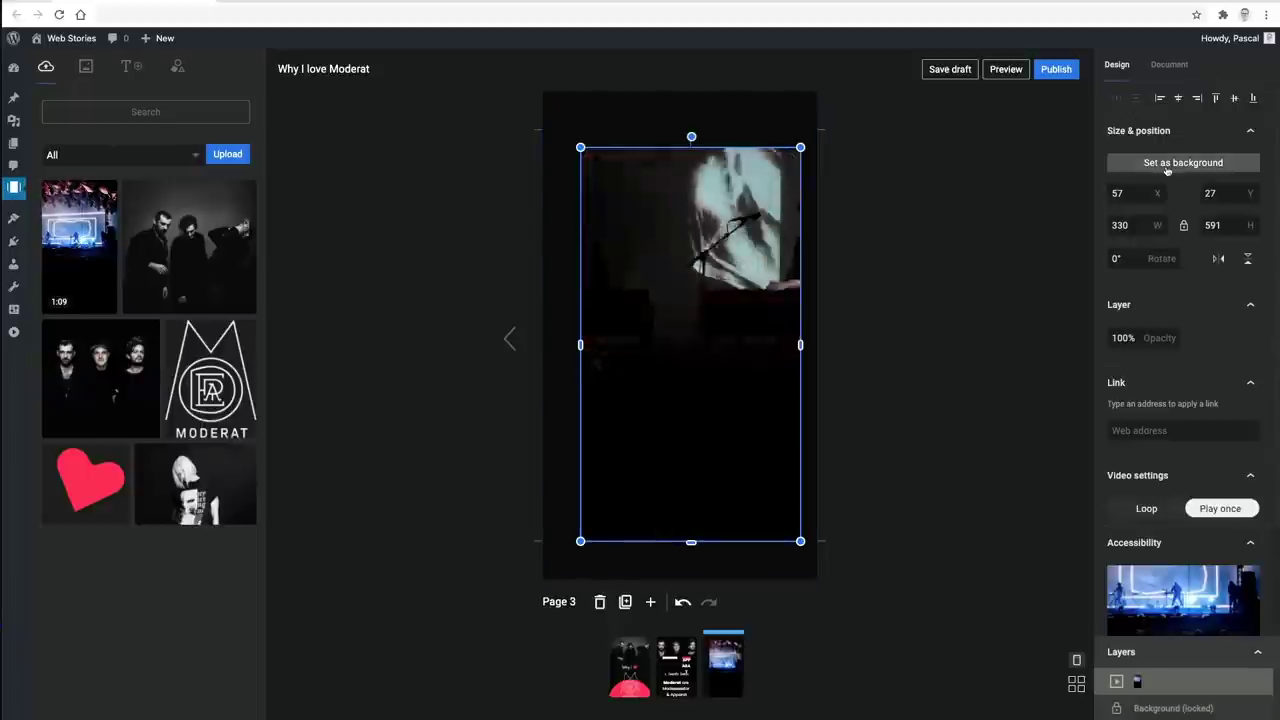
left_click(1170, 165)
left_click(688, 336)
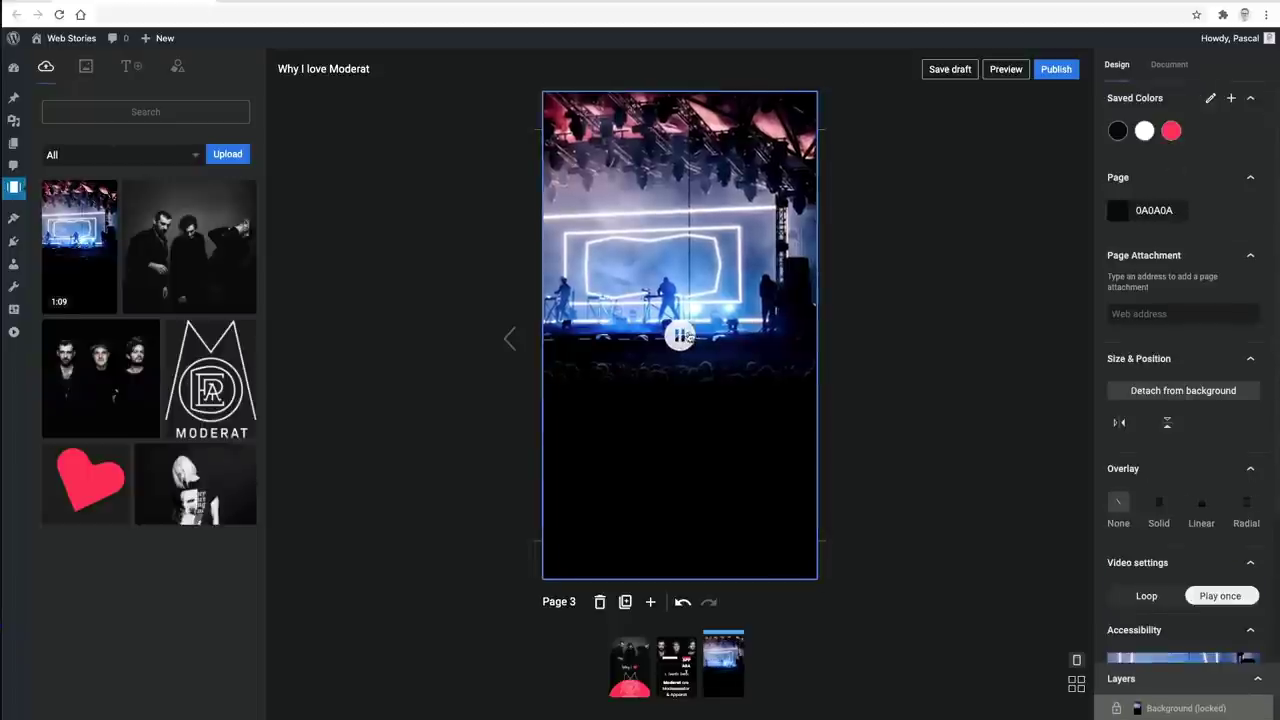
Step: Add a Heading 1 reading "unbeatable live shows" in Shadows Into Light, widened to one line and placed below the stage
left_click(131, 66)
left_click(106, 147)
left_click(1180, 463)
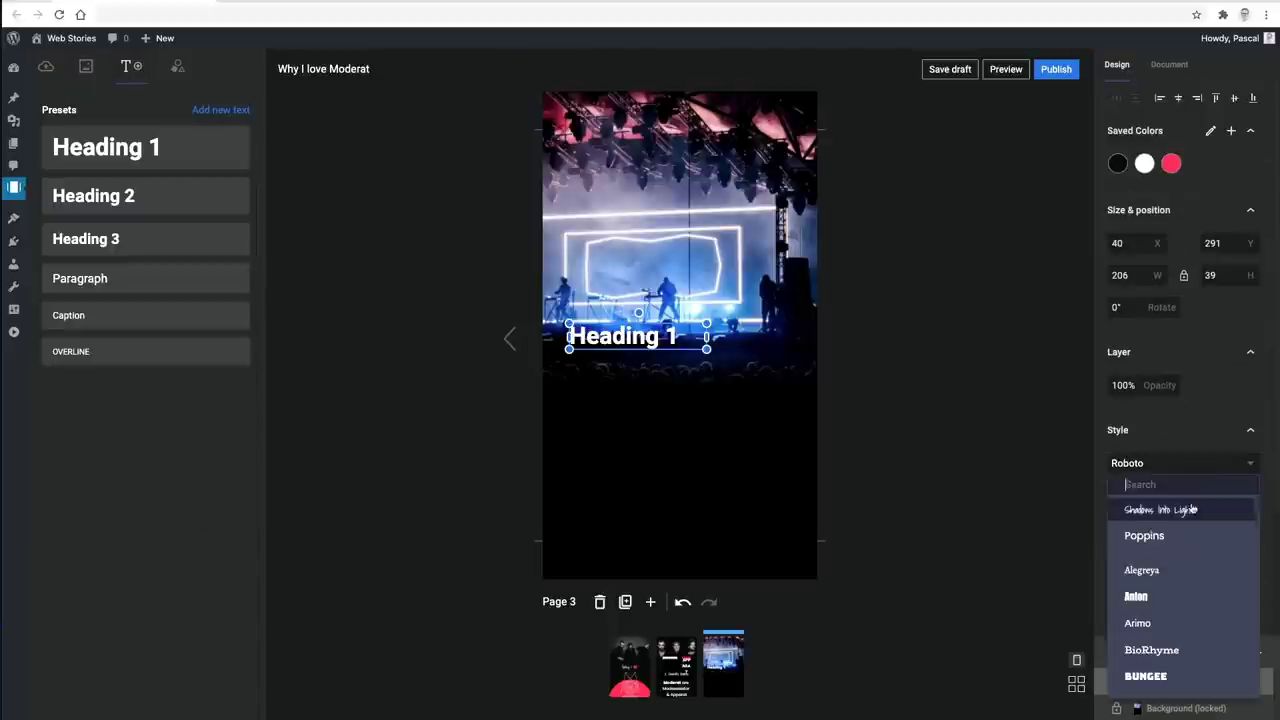
left_click(1158, 510)
type("unbeatable live shows")
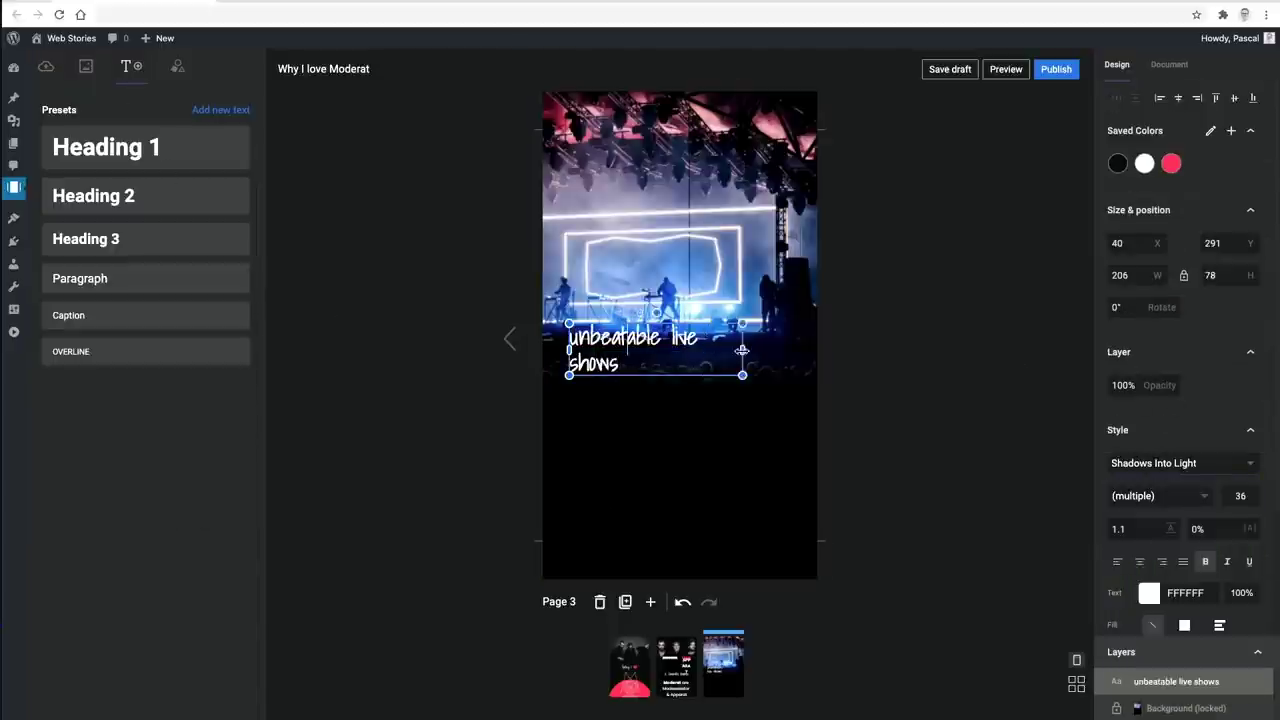
left_click_drag(762, 345, 773, 386)
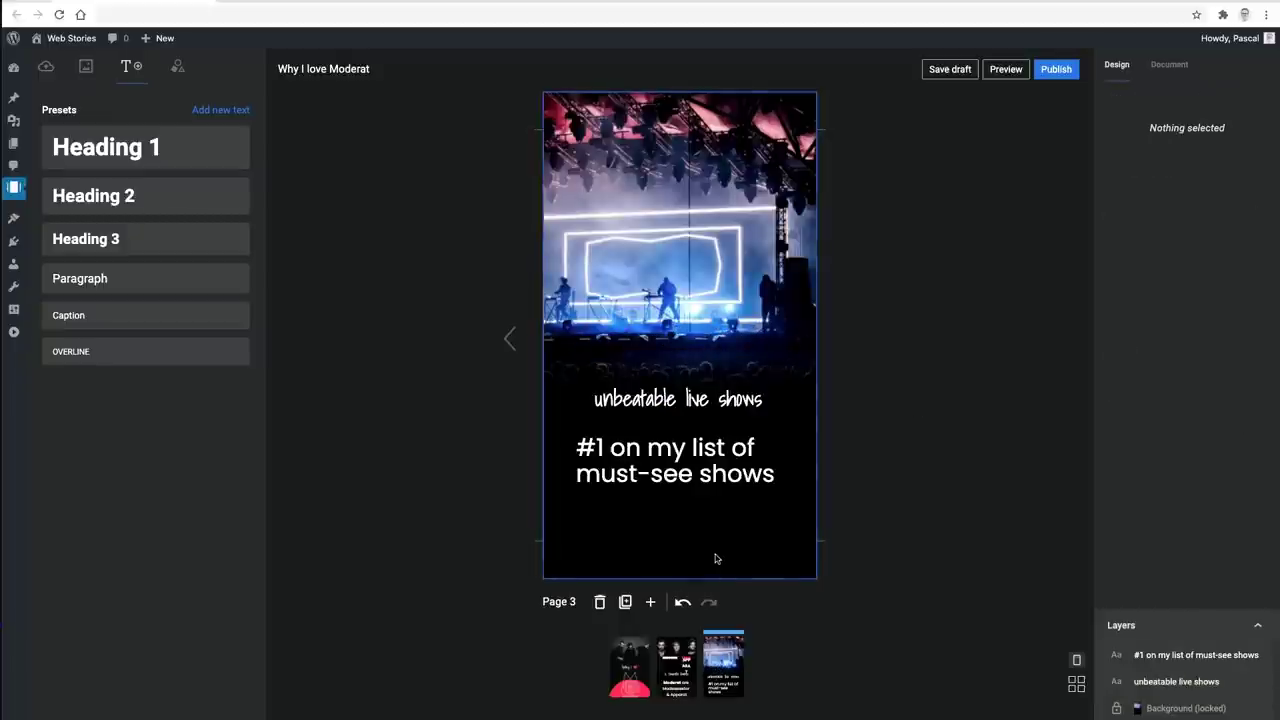
left_click(1006, 466)
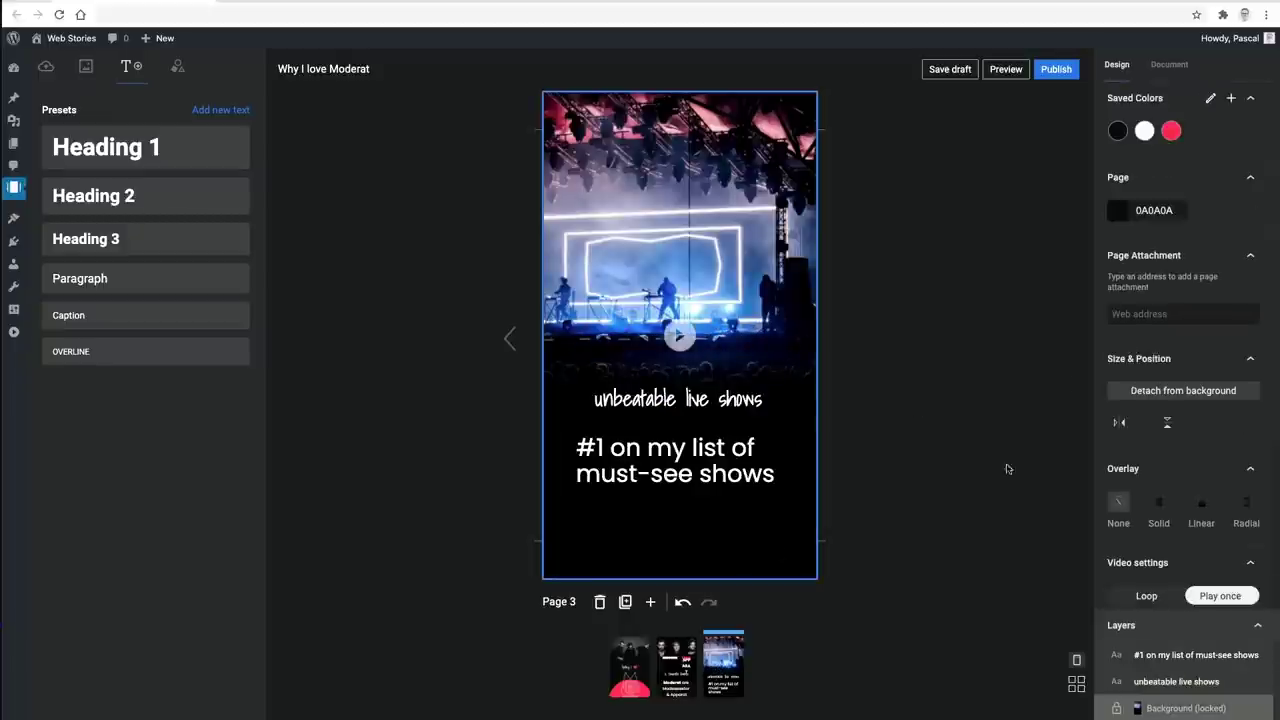
left_click(1171, 314)
type("https://moderat.fm")
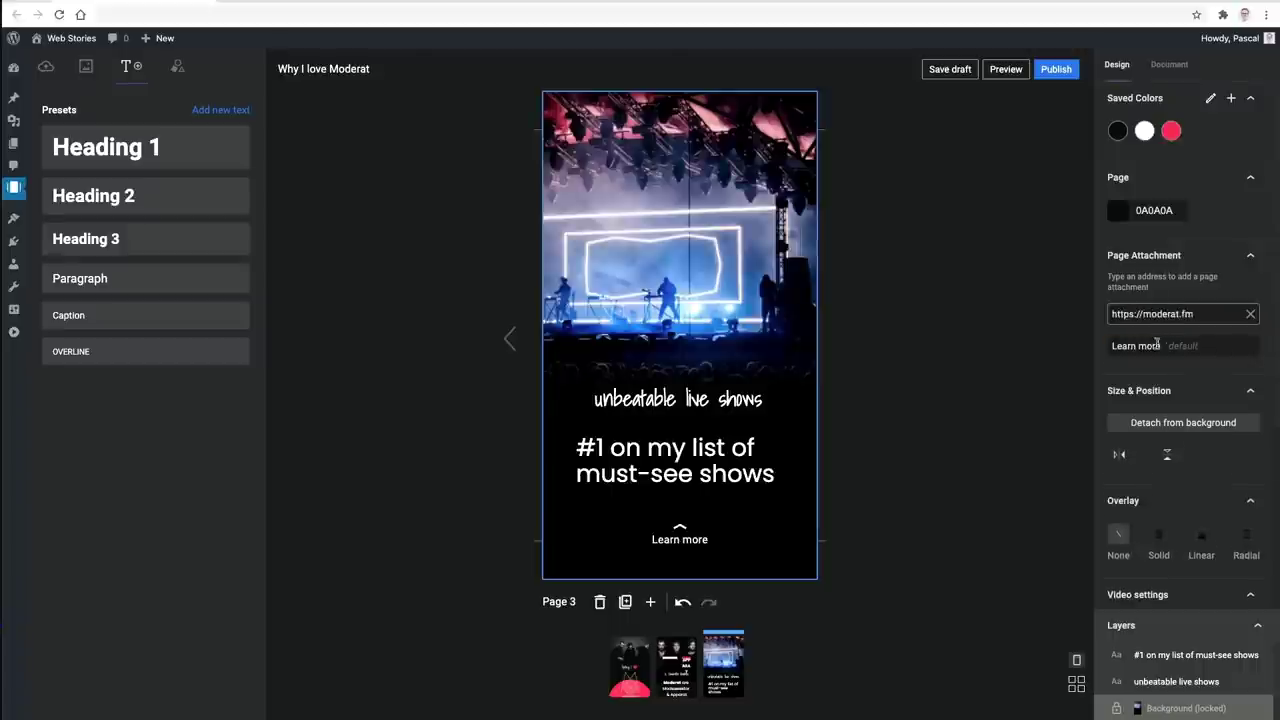
left_click(1157, 345)
type("Co")
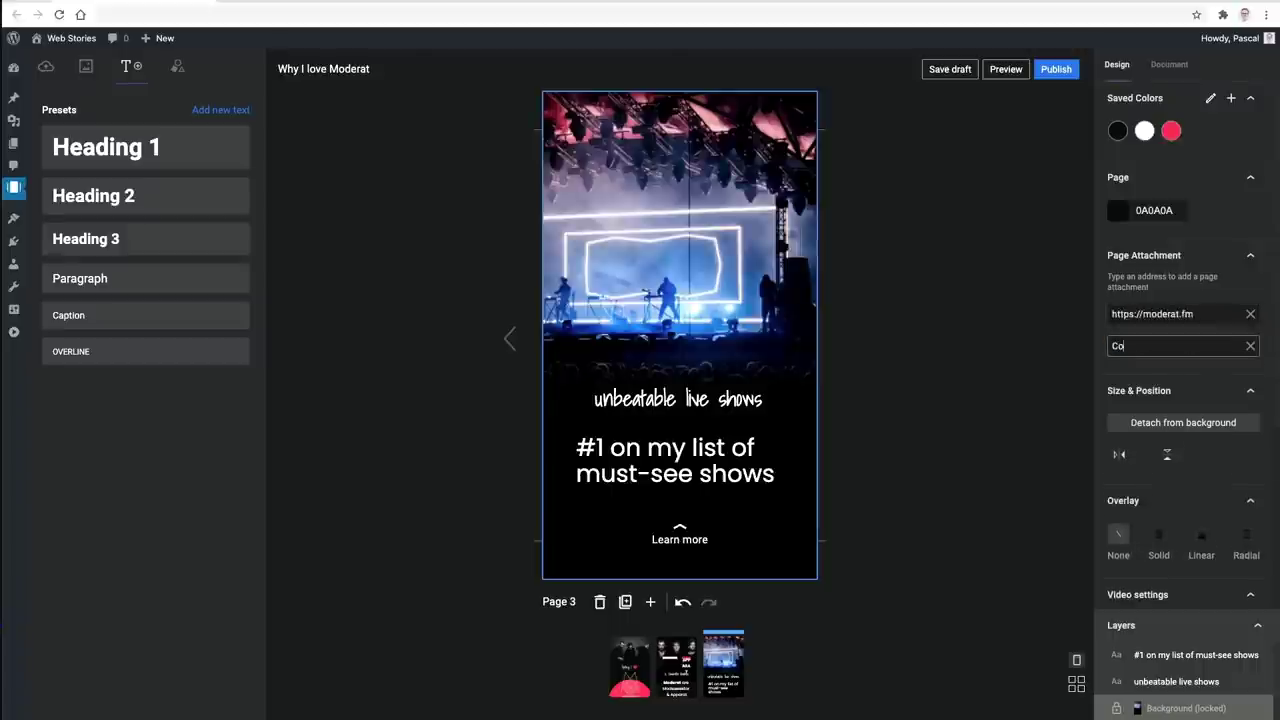
type("ncert details")
left_click(1014, 400)
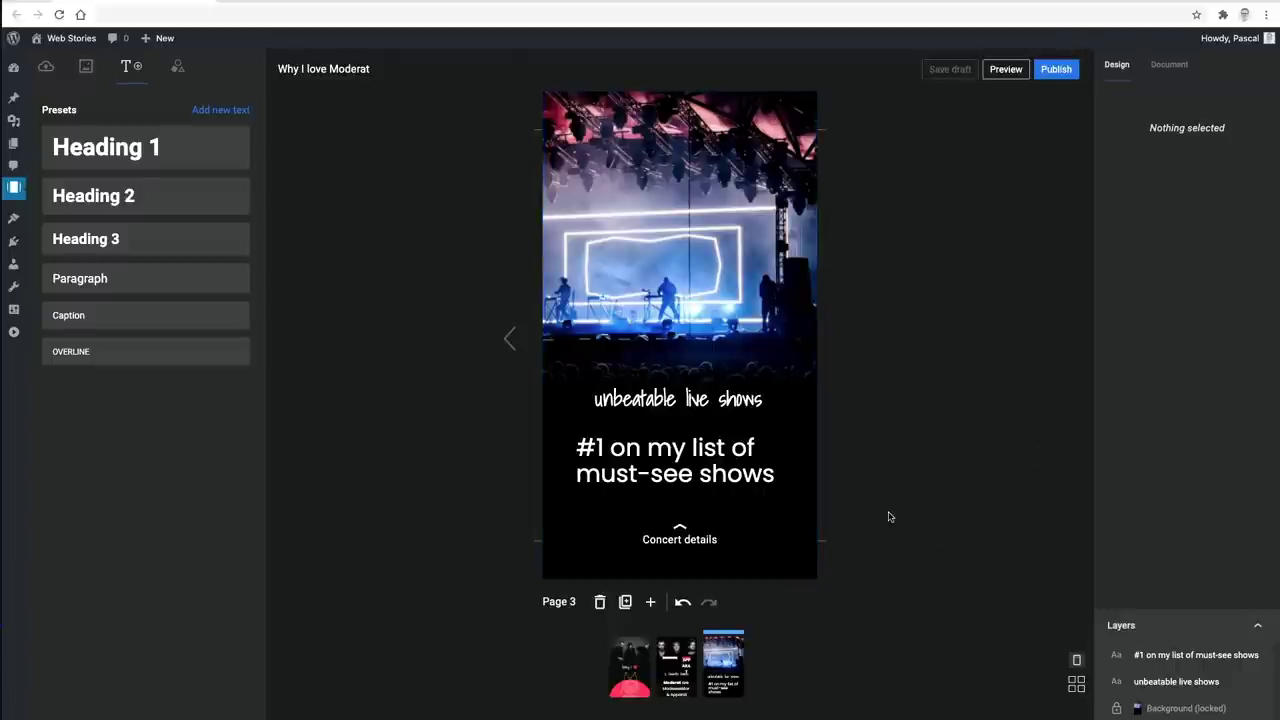
Step: Duplicate the third page and replace the "unbeatable live shows" heading on the copy with "also check out"
left_click(625, 603)
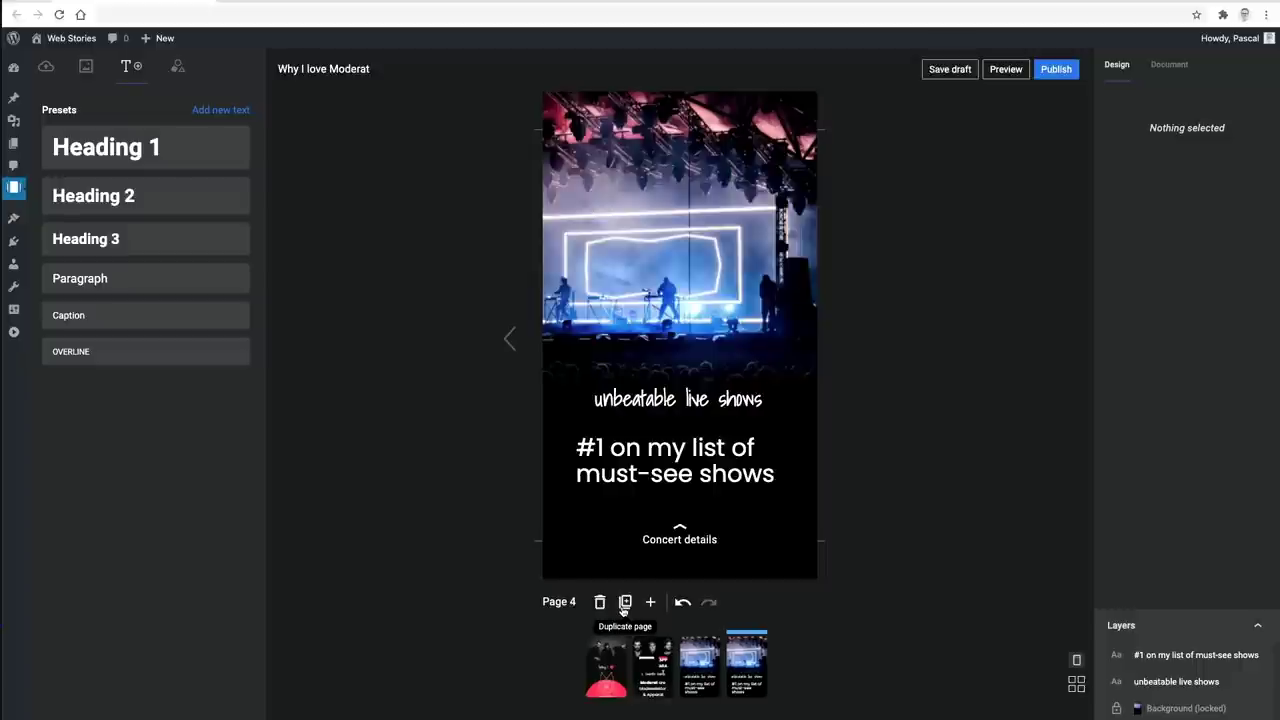
left_click(680, 399)
type("als")
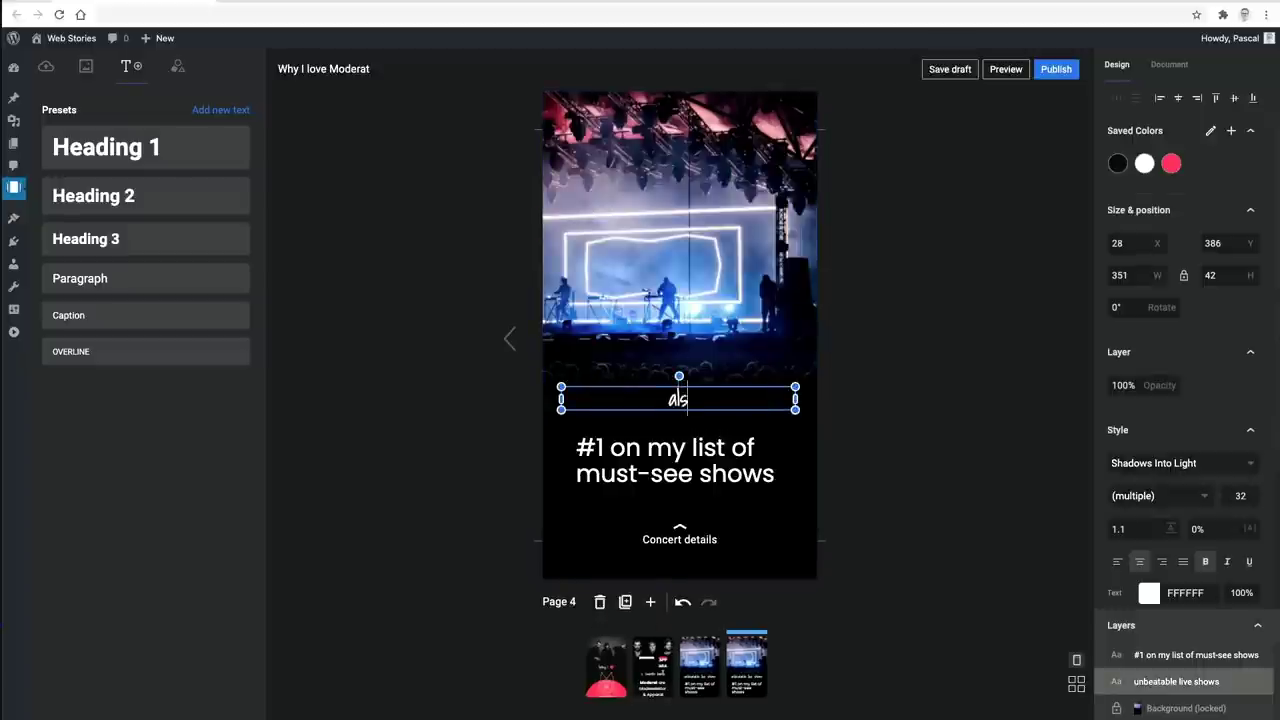
type("o check out")
Step: Remove the page attachment link from page 4 and make the blonde woman's photo the page background
left_click(797, 523)
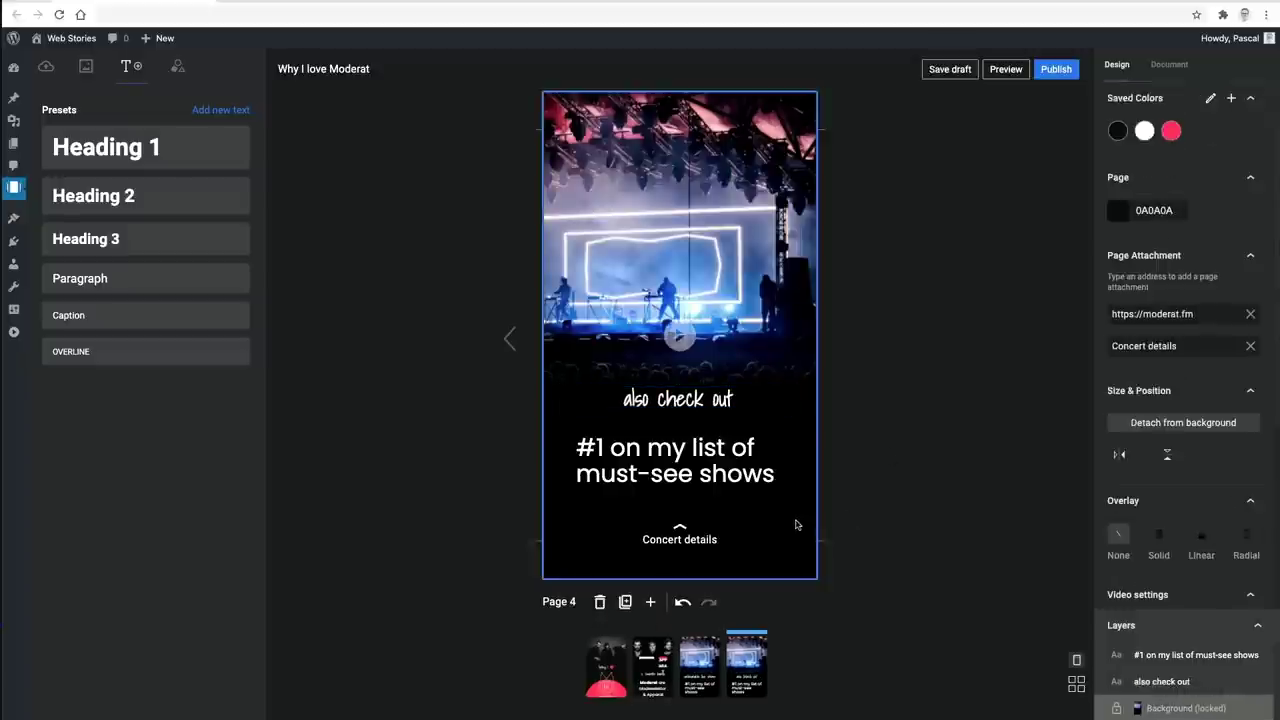
left_click(1249, 316)
left_click(46, 66)
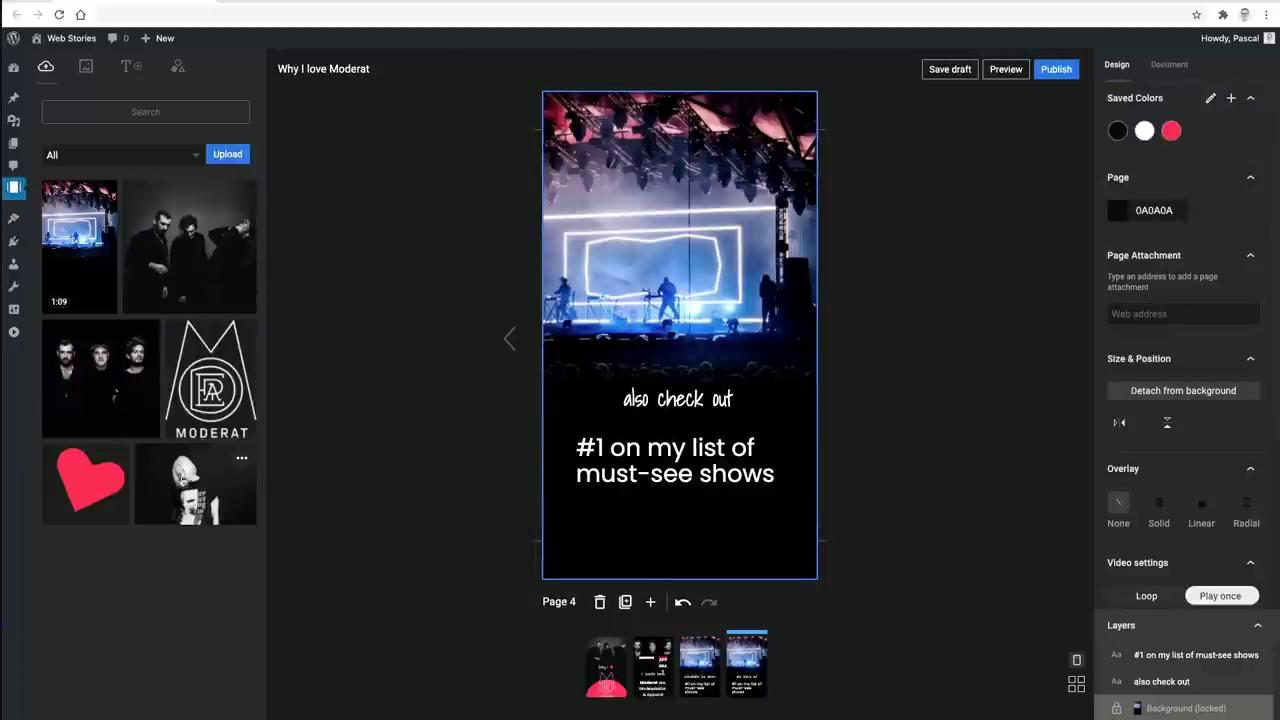
left_click_drag(183, 483, 552, 240)
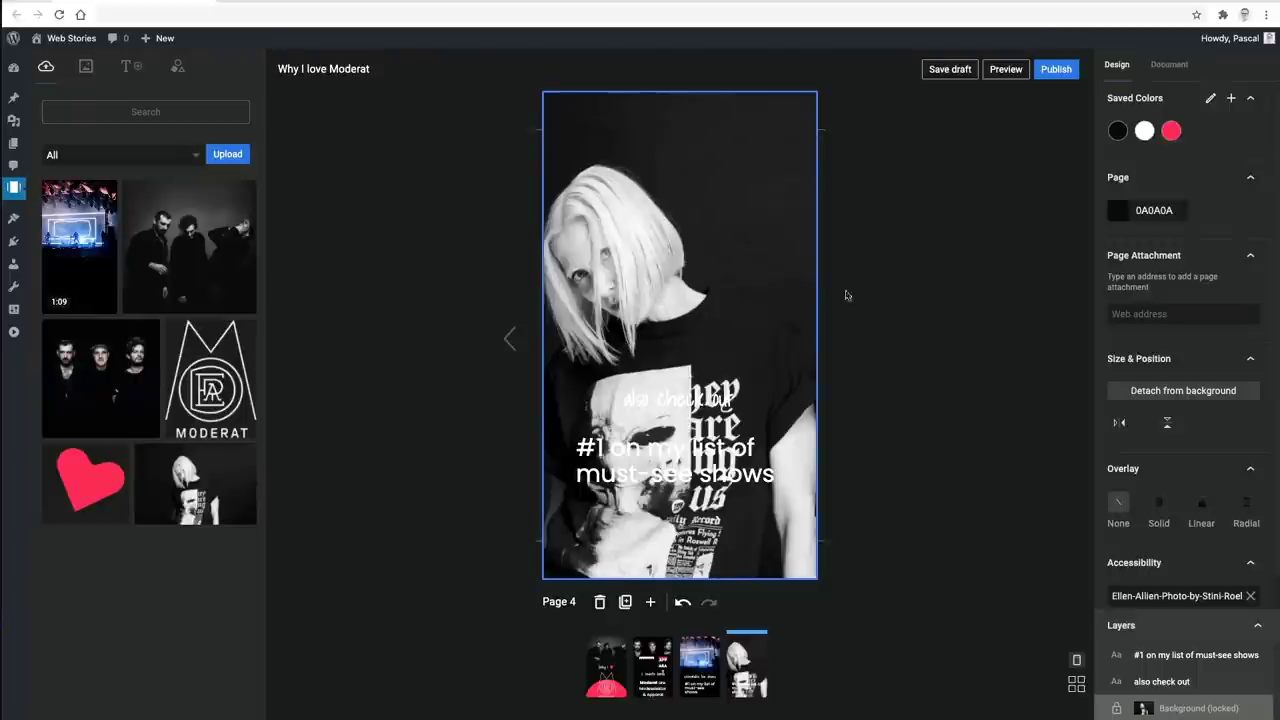
Step: Flip the background photo horizontally and shift it within the frame so the woman stands further left, also repositioning the "also check out" heading
left_click(1119, 424)
left_click(941, 386)
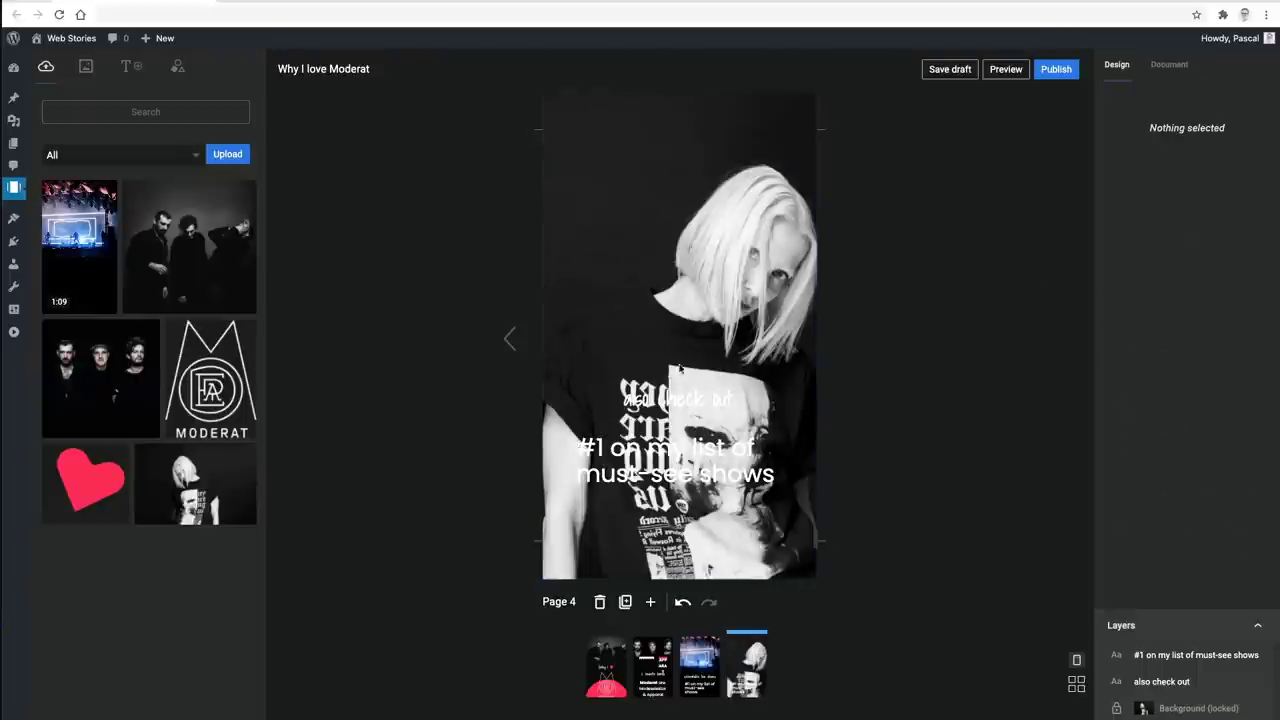
left_click(667, 368)
left_click(673, 297)
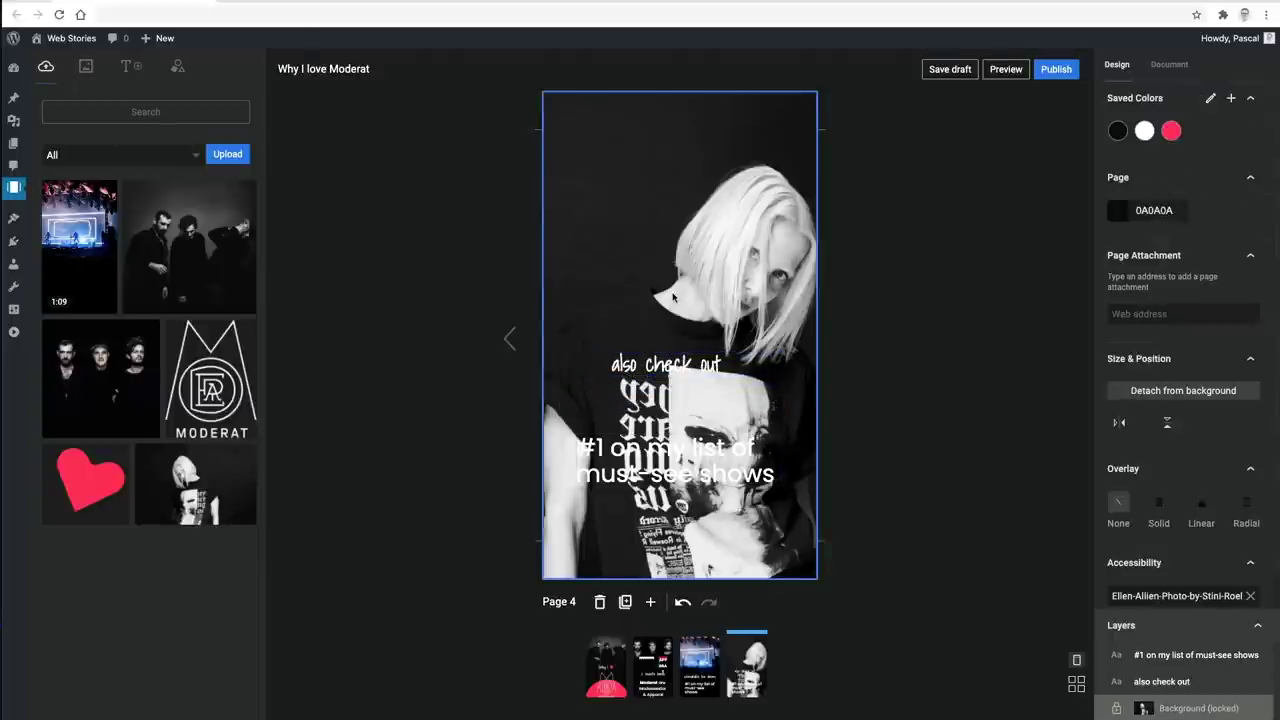
double_click(673, 297)
left_click_drag(714, 323, 620, 383)
left_click(925, 616)
Step: Replace the "#1 on my list of must-see shows" text with "Ellen Allien", keeping "Ellen" bold
double_click(680, 447)
type("Eller Allien")
key("Escape")
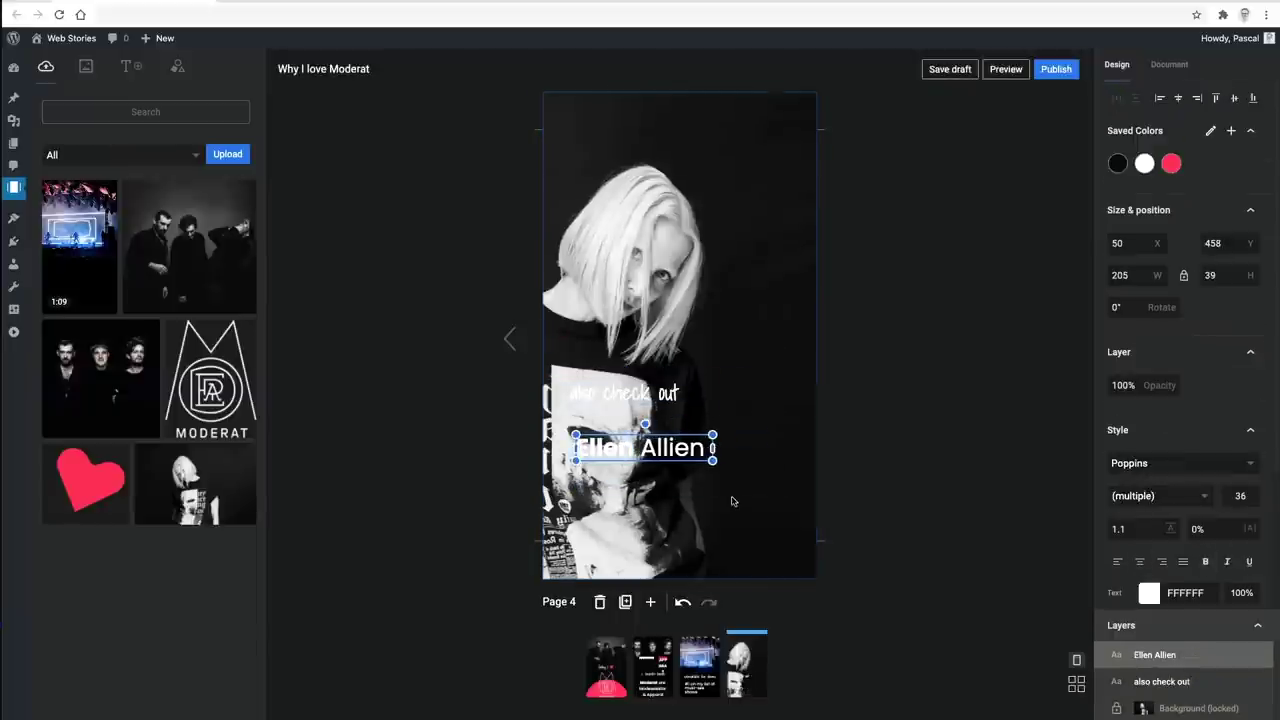
Step: Put a black background behind the "also check out" text and move "Ellen Allien" further right beneath it
left_click(640, 396)
scroll(1180, 500, "down", 2)
left_click(1149, 552)
left_click(900, 460)
left_click(660, 398)
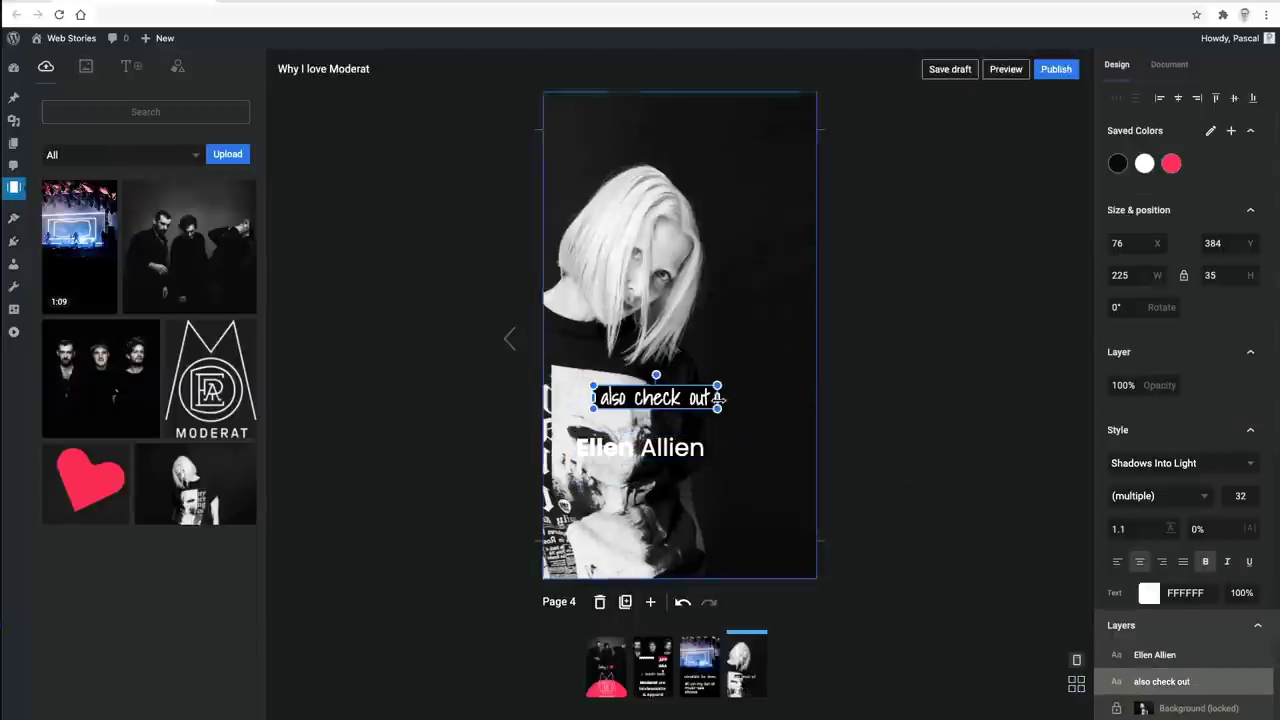
left_click_drag(650, 447, 706, 440)
Step: Add the heart image behind both texts, enlarge it to about 383 by 356, and place it at the page's right edge
left_click_drag(60, 465, 662, 386)
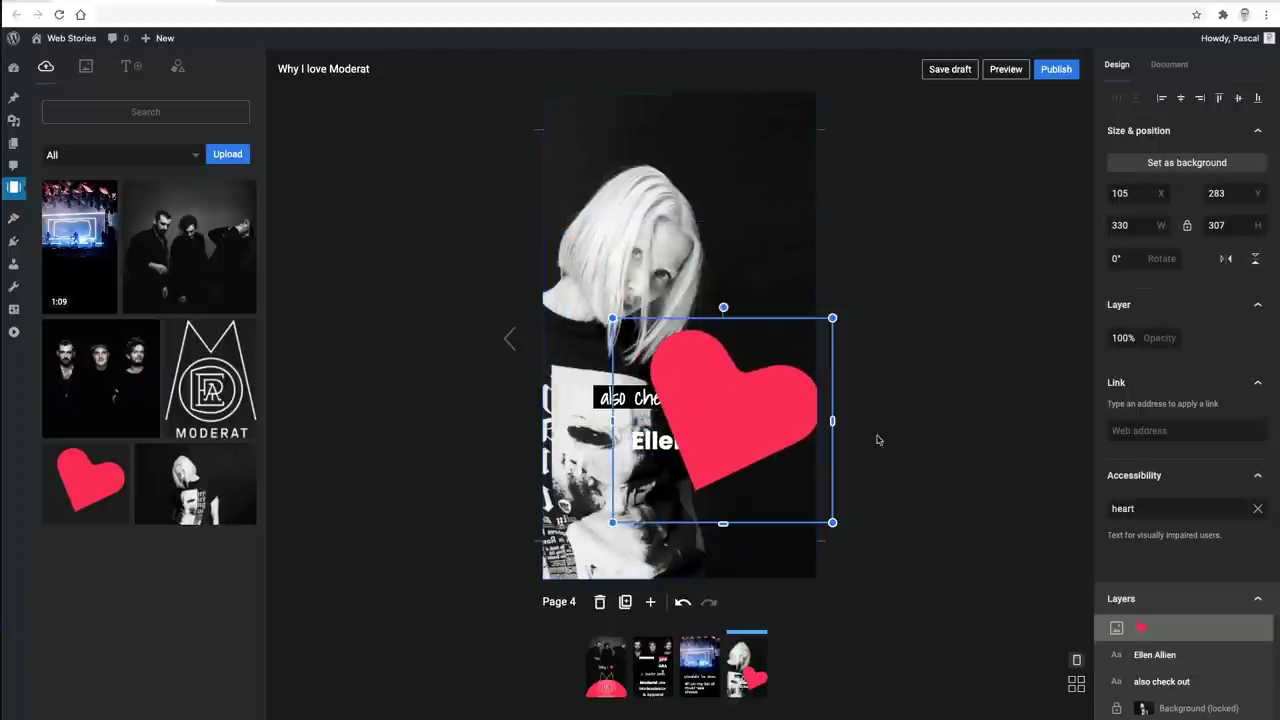
left_click_drag(1150, 524, 1212, 590)
left_click_drag(832, 522, 886, 548)
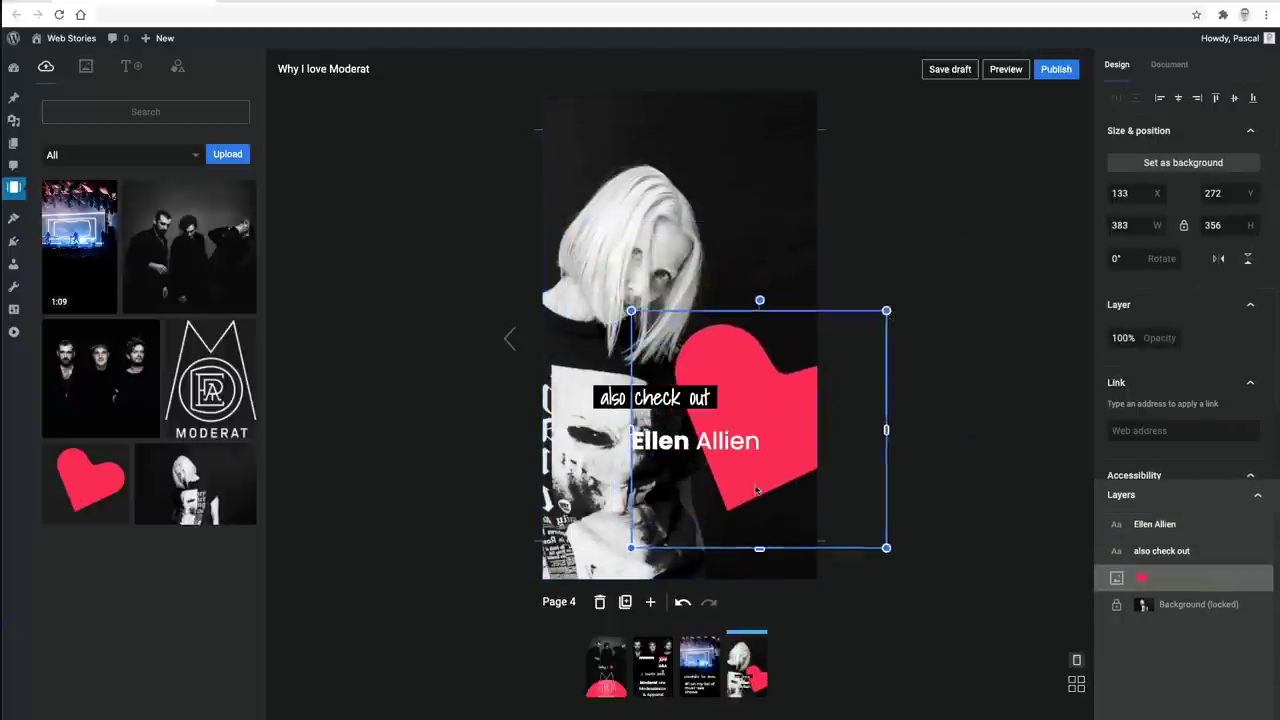
left_click_drag(760, 470, 738, 490)
Step: Nudge both texts into place and add a "click to see" paragraph below "Ellen Allien" in Shadows Into Light, size 26, colour FD174E
left_click_drag(655, 398, 661, 390)
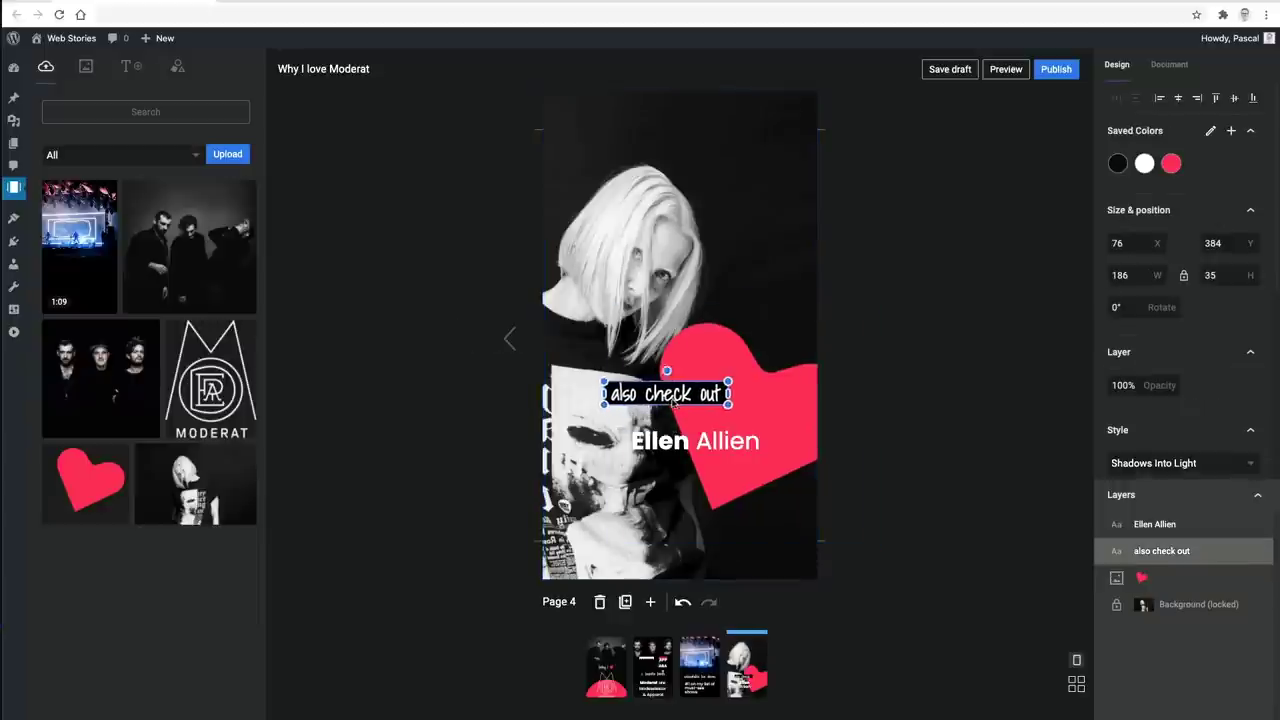
left_click_drag(700, 441, 694, 442)
left_click(453, 458)
left_click(131, 66)
left_click(80, 278)
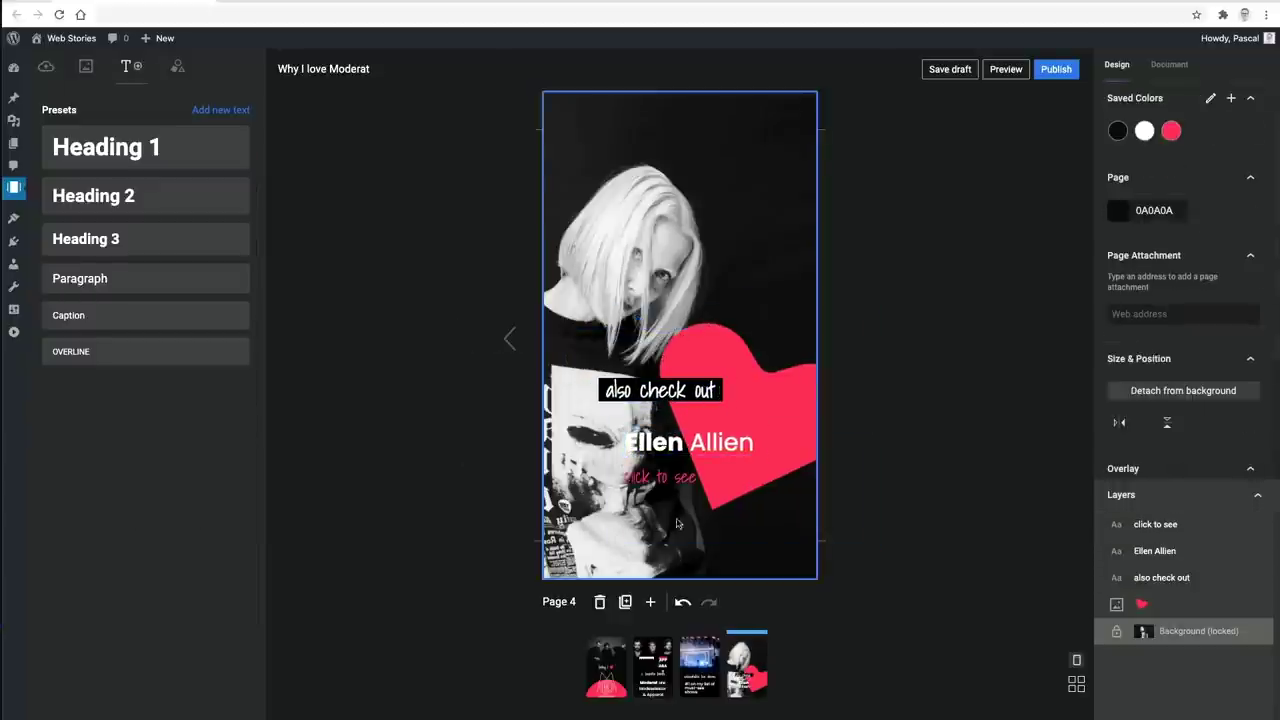
Step: Apply a Linear overlay to the background photo and darken the gradient's transparent end
scroll(1186, 367, "down", 3)
left_click(1203, 340)
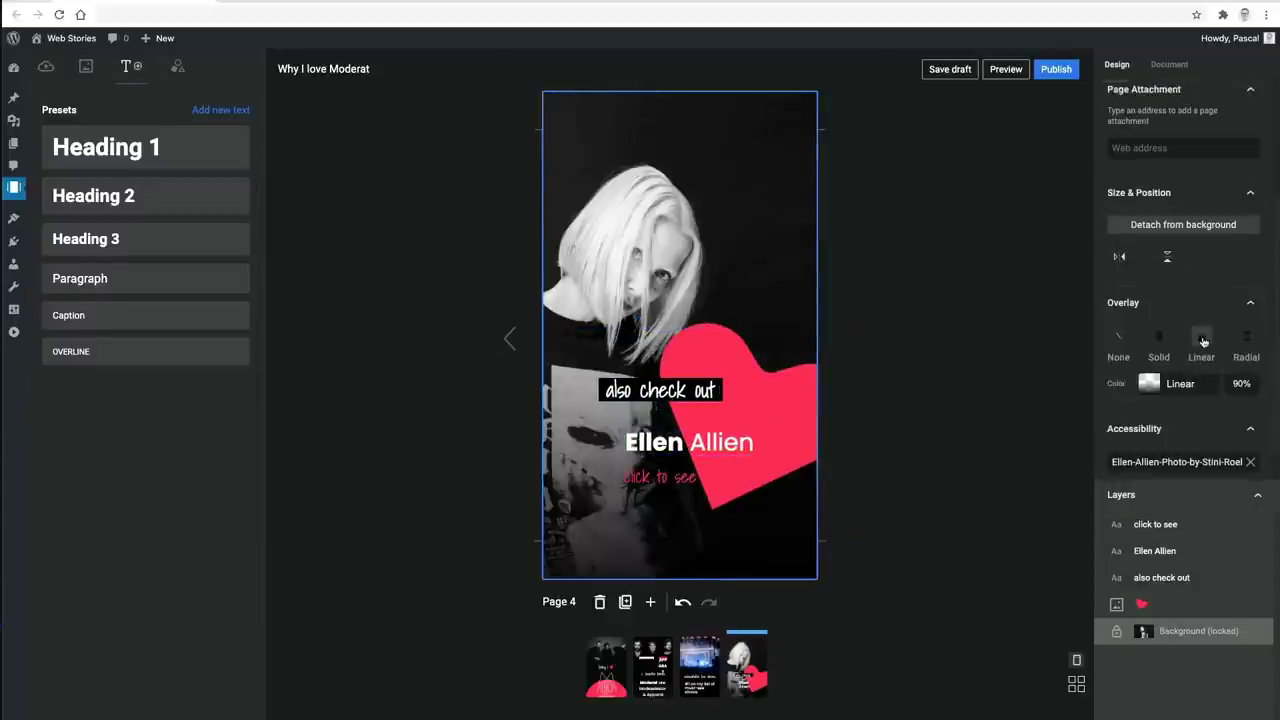
left_click(1155, 386)
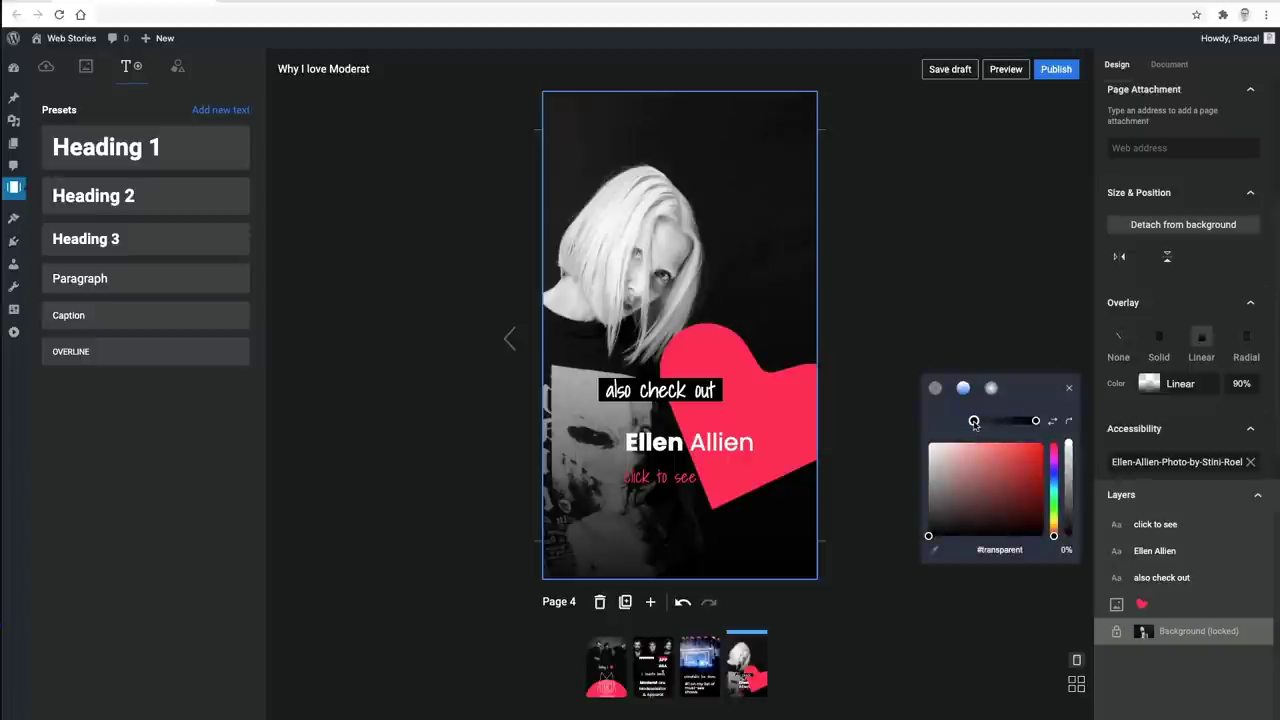
left_click(825, 270)
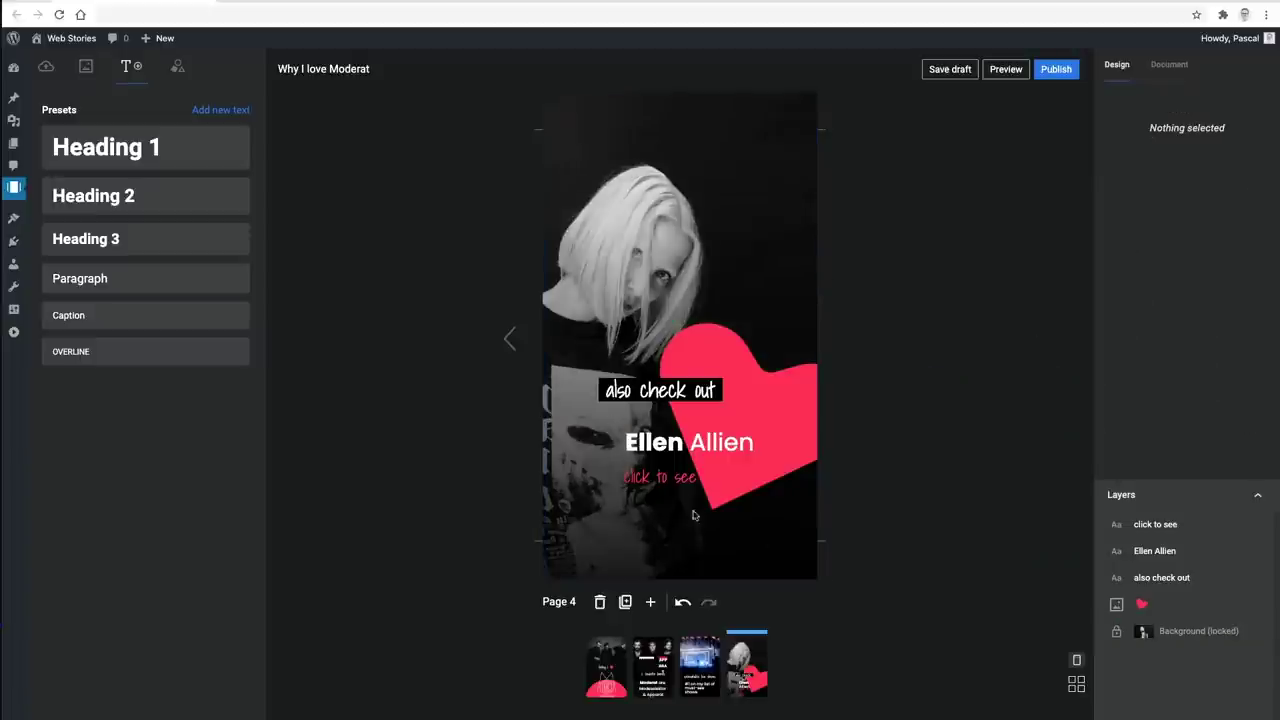
left_click(712, 478)
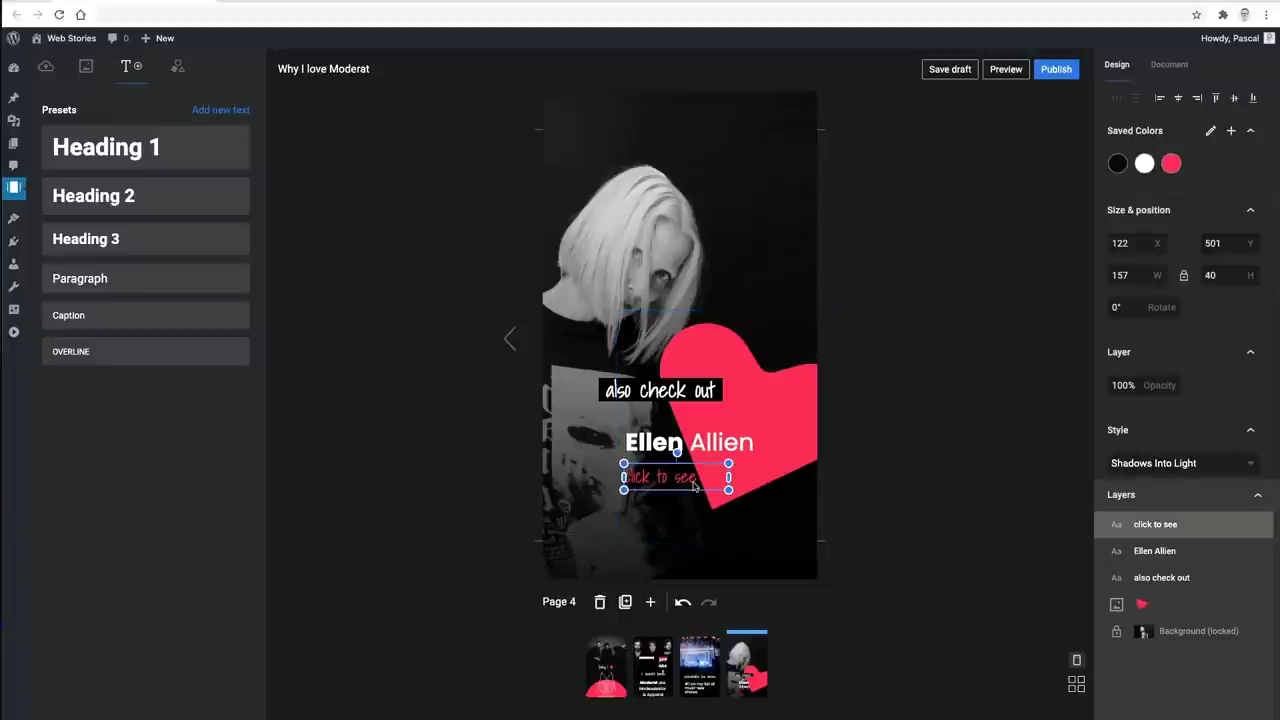
scroll(1130, 365, "down", 3)
scroll(1152, 365, "up", 3)
left_click(1070, 609)
left_click(1160, 524)
scroll(1129, 347, "down", 3)
left_click(1157, 451)
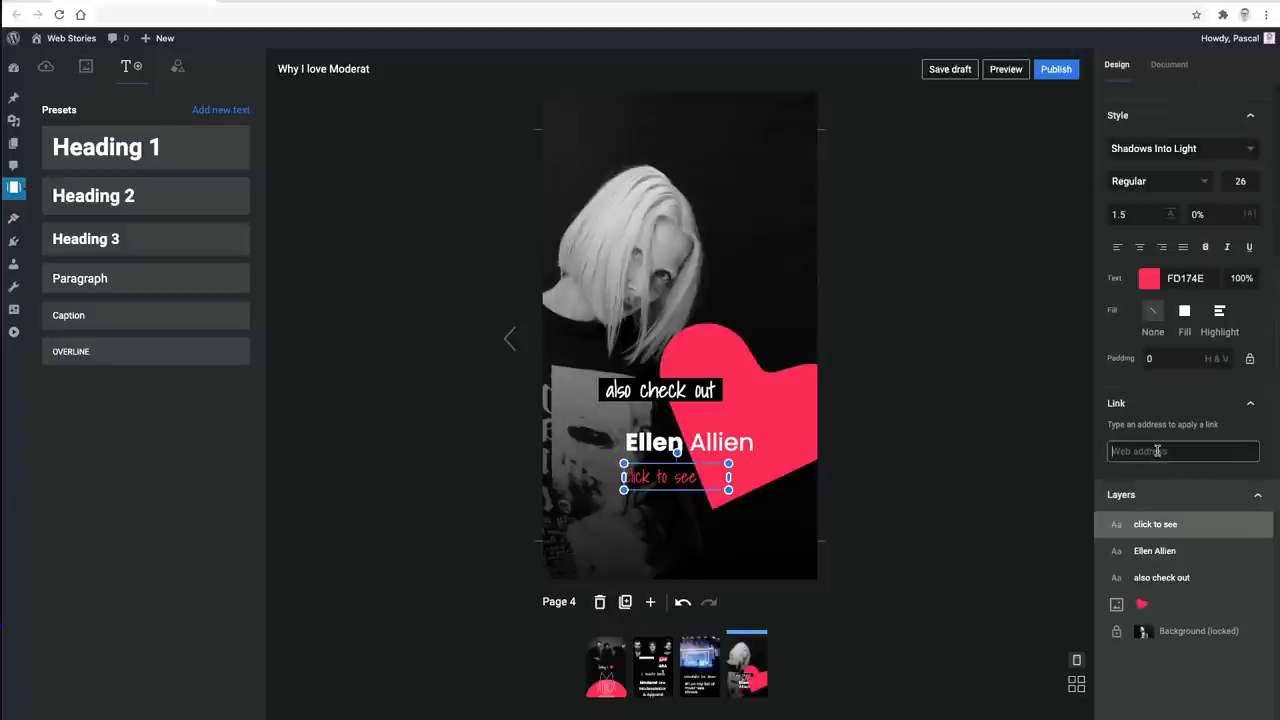
type("https://www.ellenallien.de/")
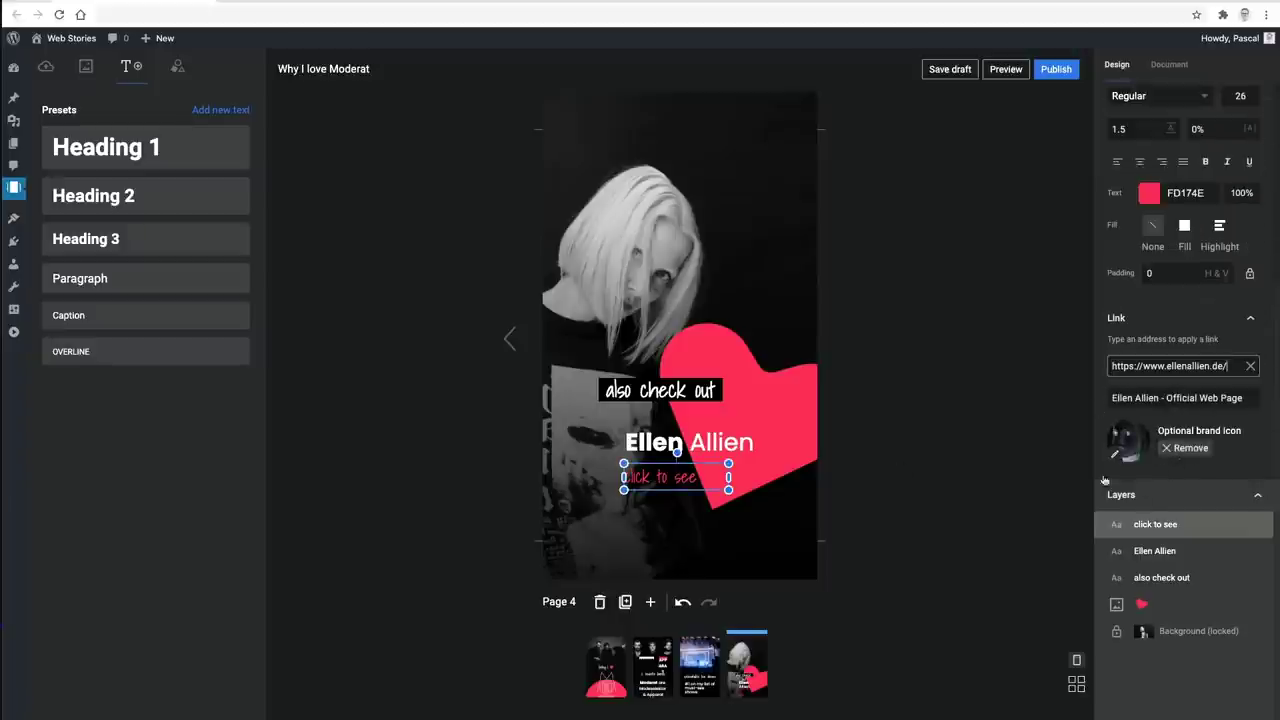
left_click(918, 406)
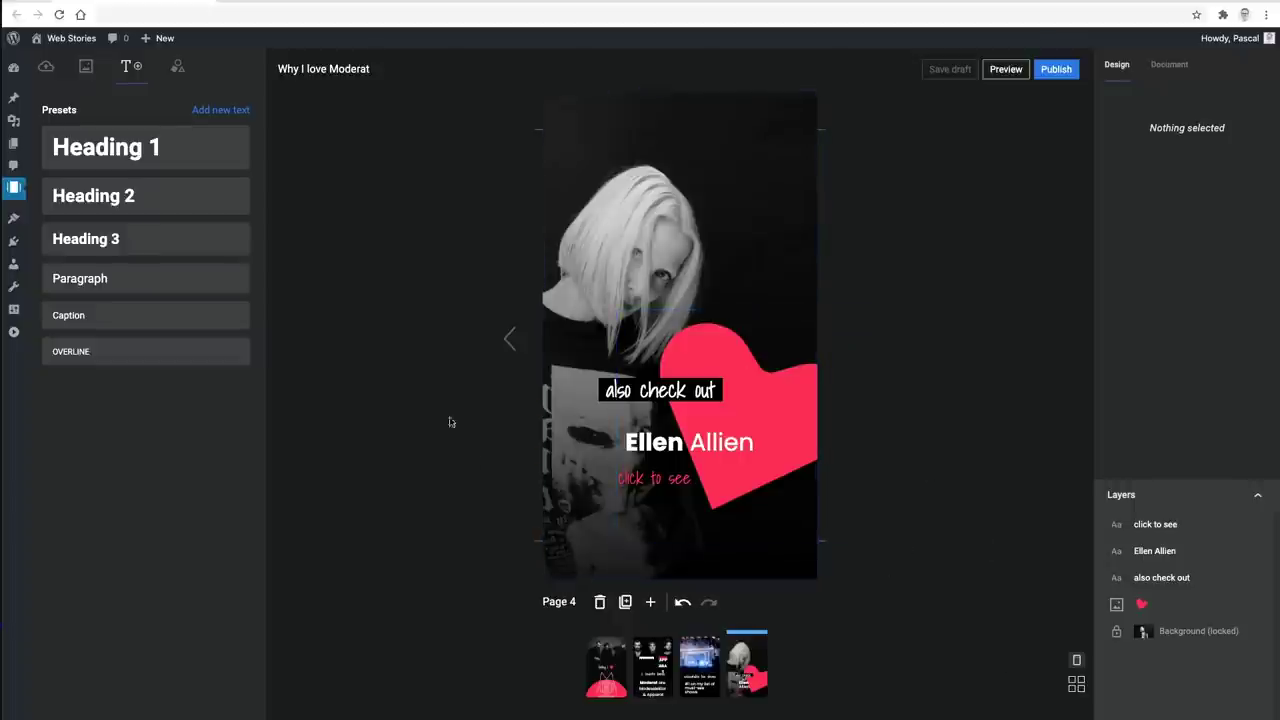
Step: Review all story pages in the grid view with enlarged thumbnails, then return to the editor
left_click(1076, 684)
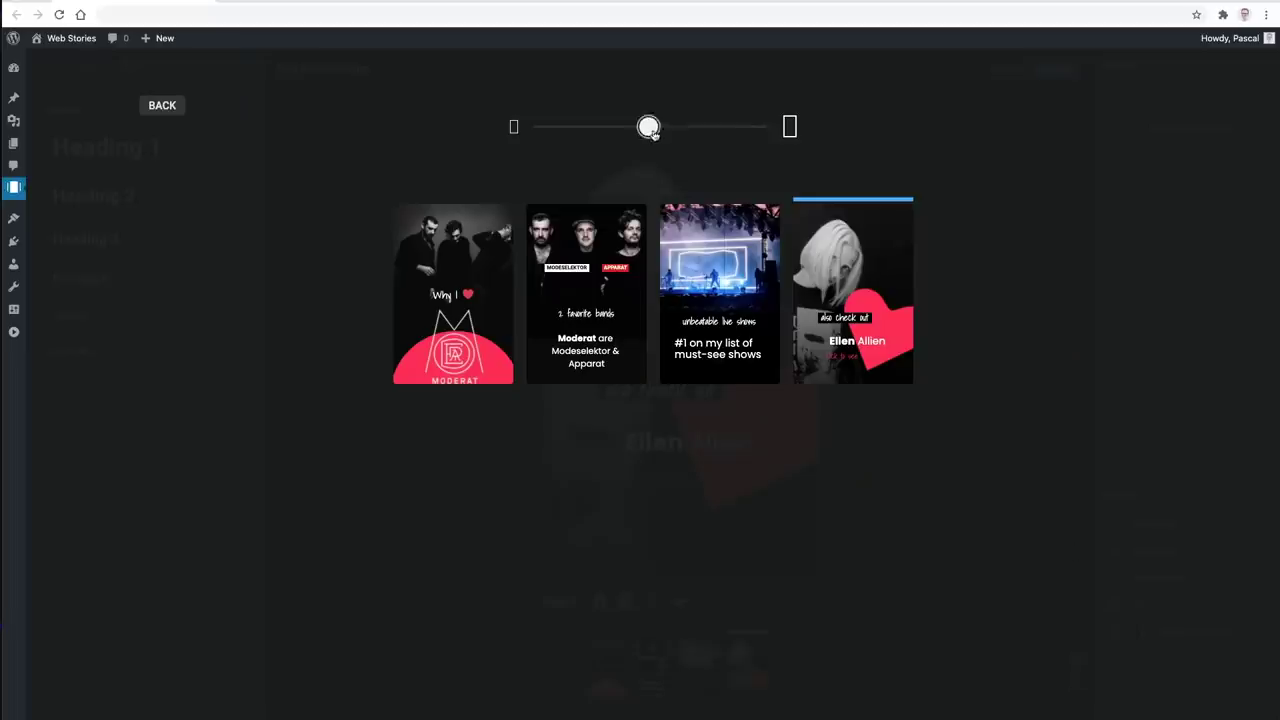
left_click_drag(648, 127, 757, 127)
left_click_drag(920, 330, 1000, 340)
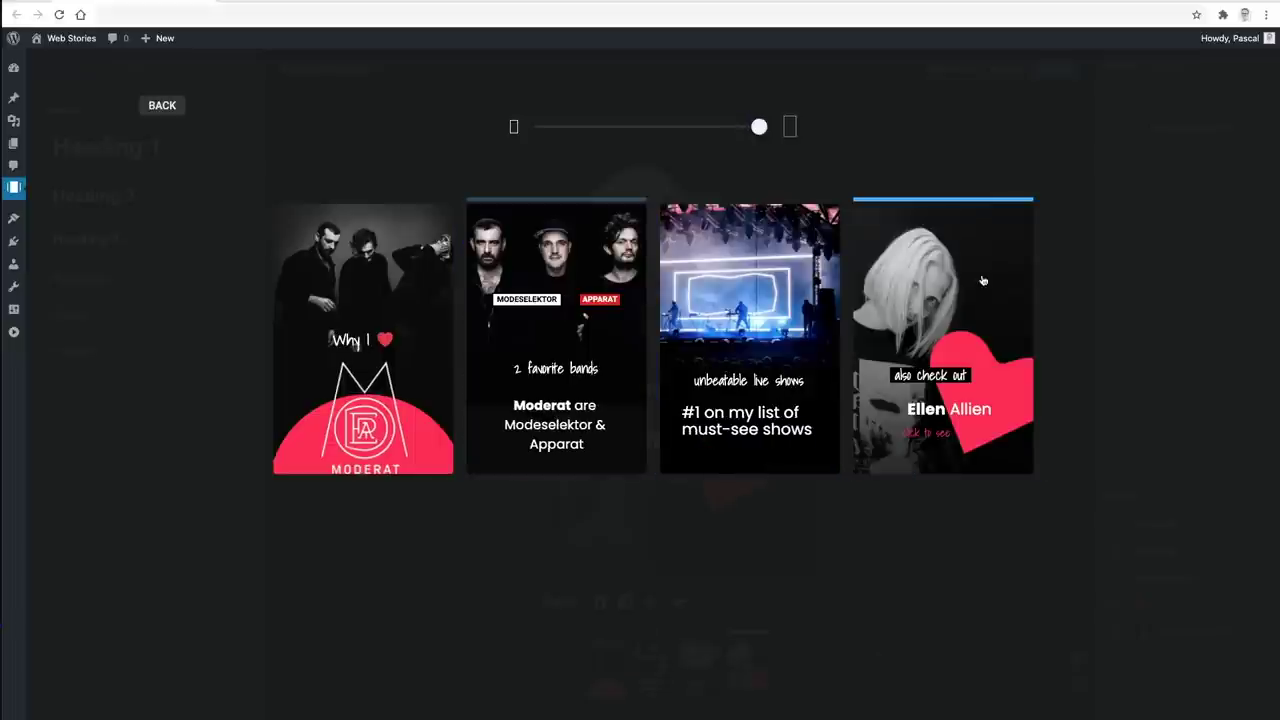
left_click(158, 106)
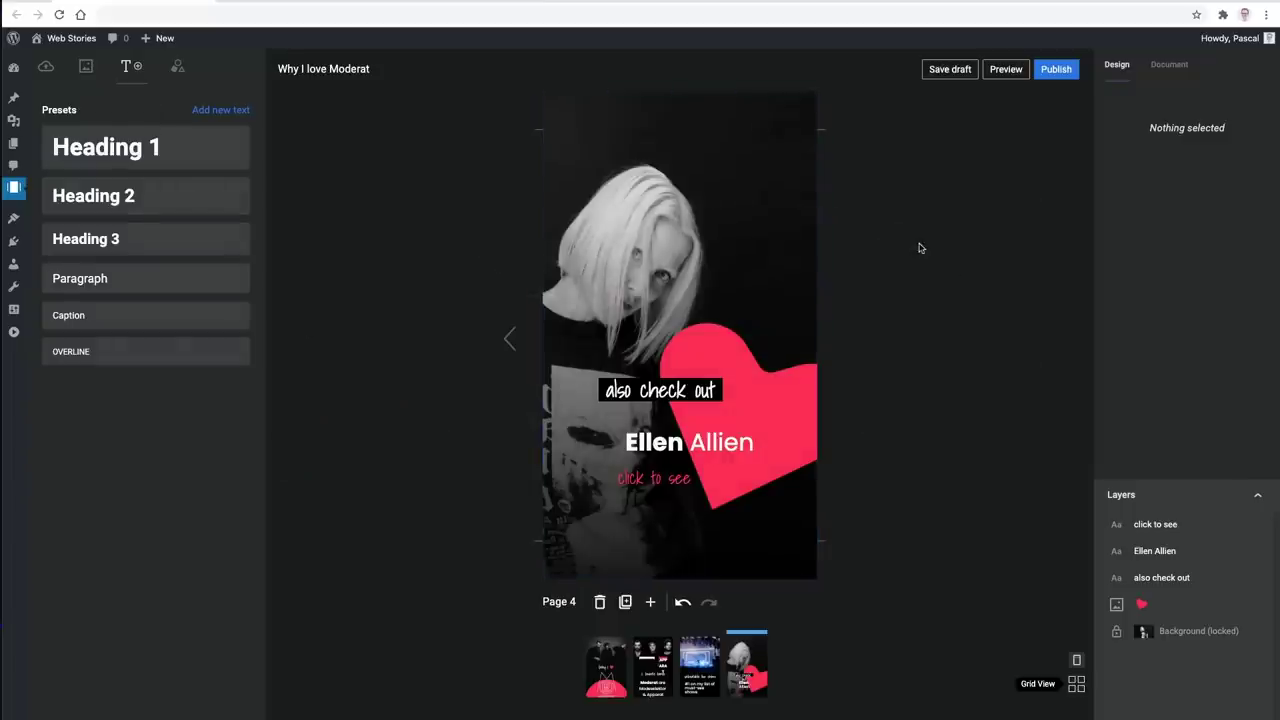
Step: Examine the story's document settings, including visibility, publishing, cover image, permalink and page advancement
left_click(1169, 64)
scroll(1166, 433, "down", 2)
scroll(1166, 433, "up", 2)
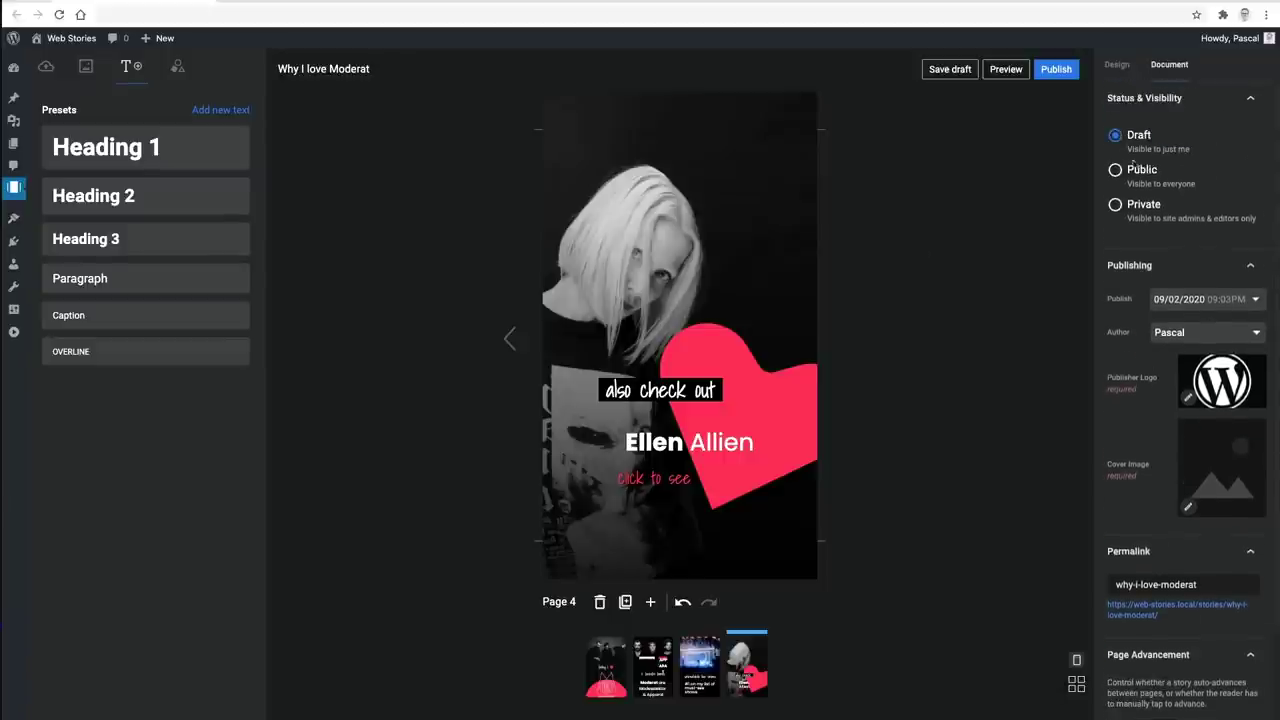
scroll(1166, 433, "down", 2)
scroll(1166, 433, "up", 2)
scroll(1160, 693, "down", 2)
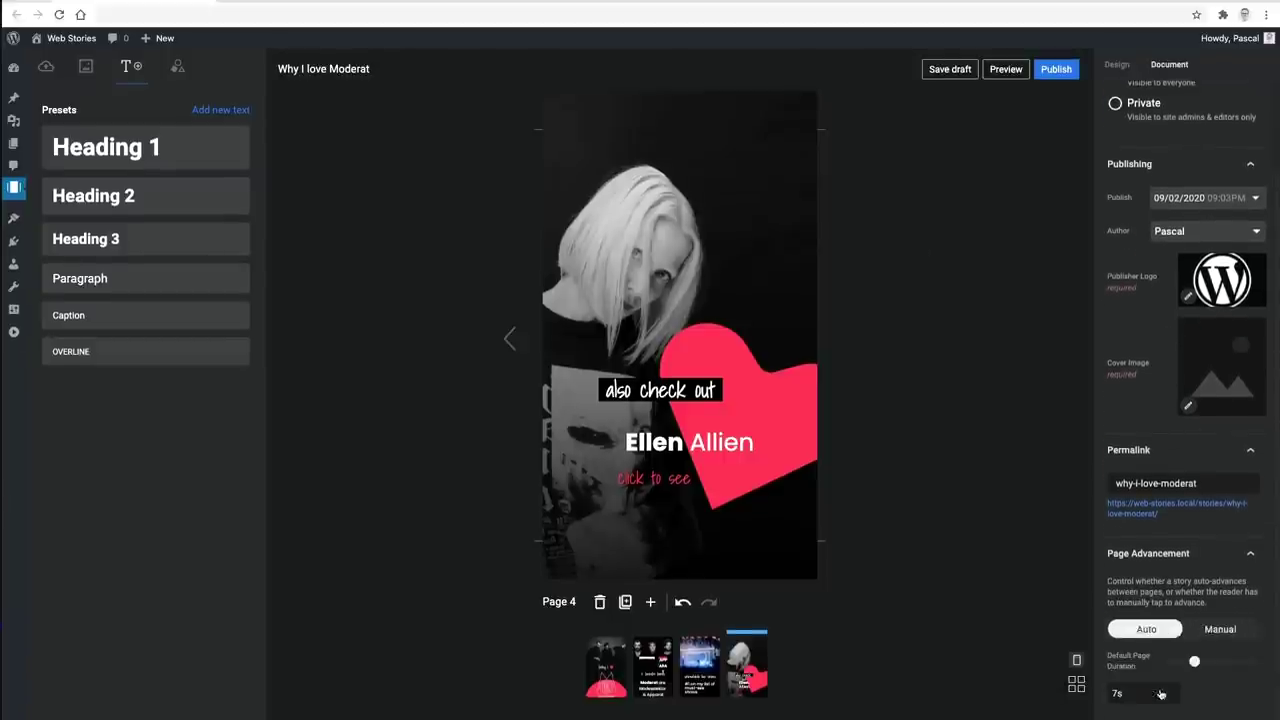
scroll(1144, 483, "up", 2)
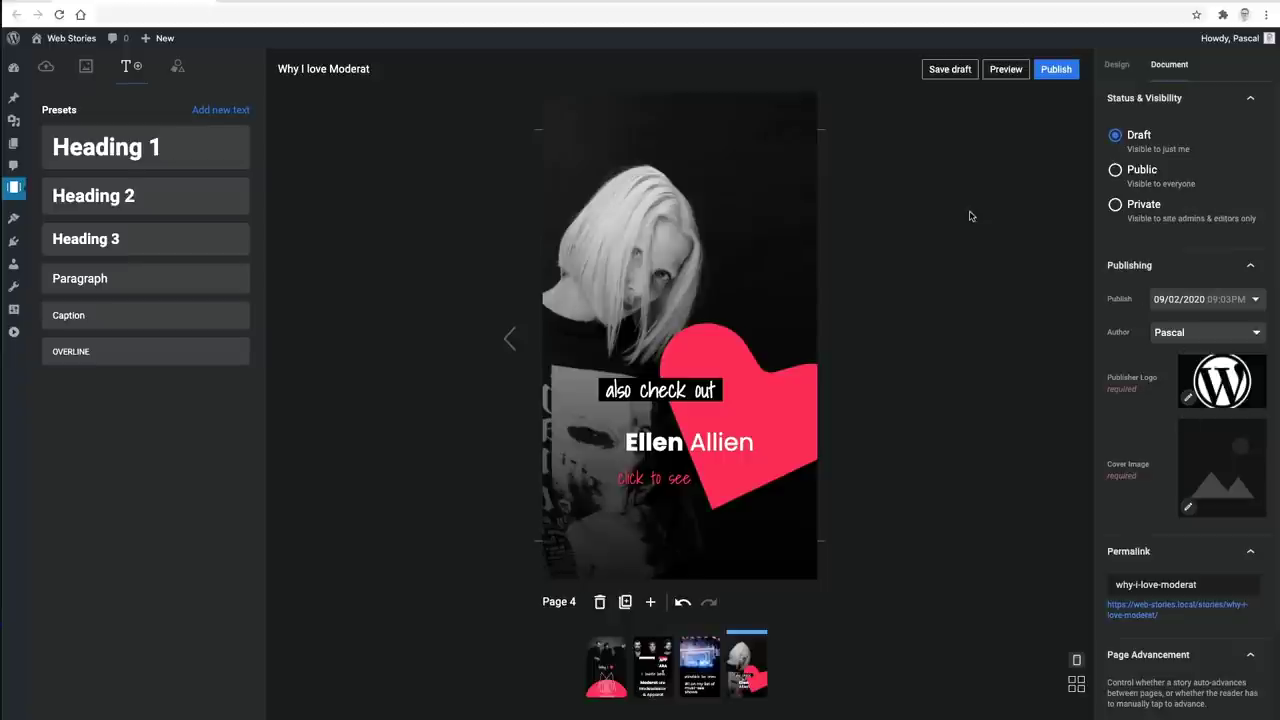
Step: Preview the story, step through all its pages to the last one, and return to the editor
left_click(1007, 69)
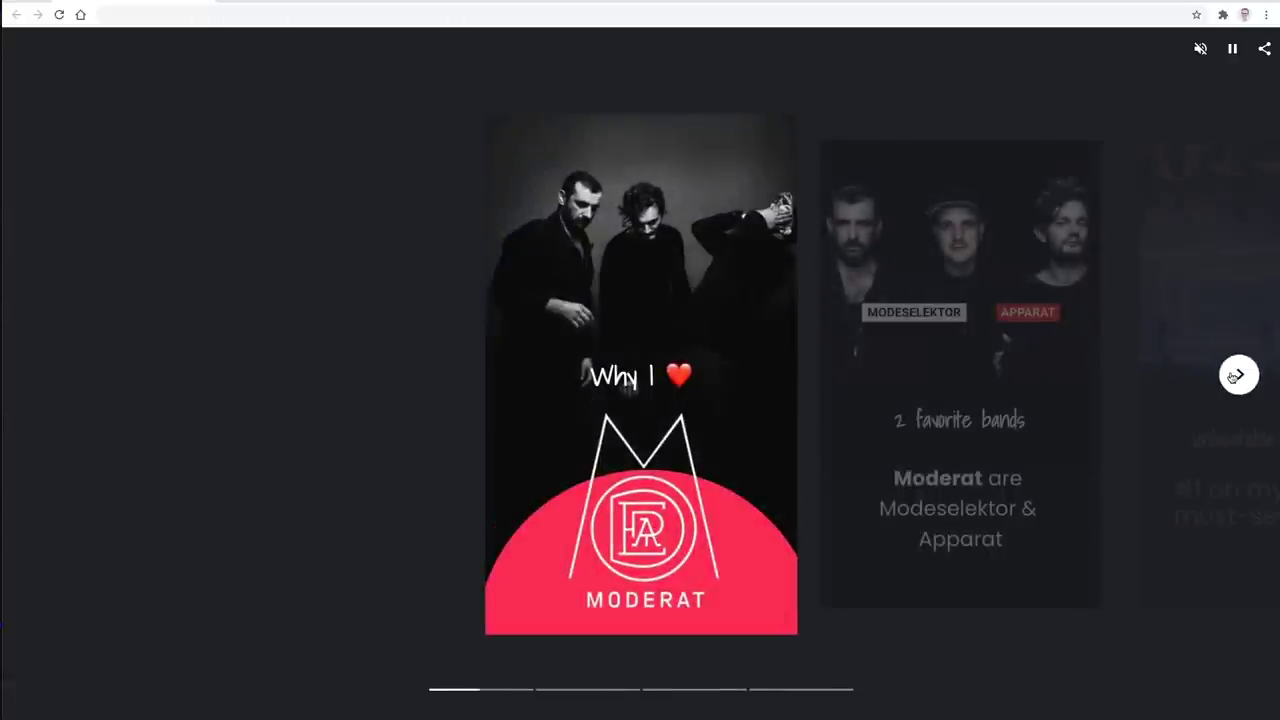
left_click(1236, 375)
left_click(1236, 375)
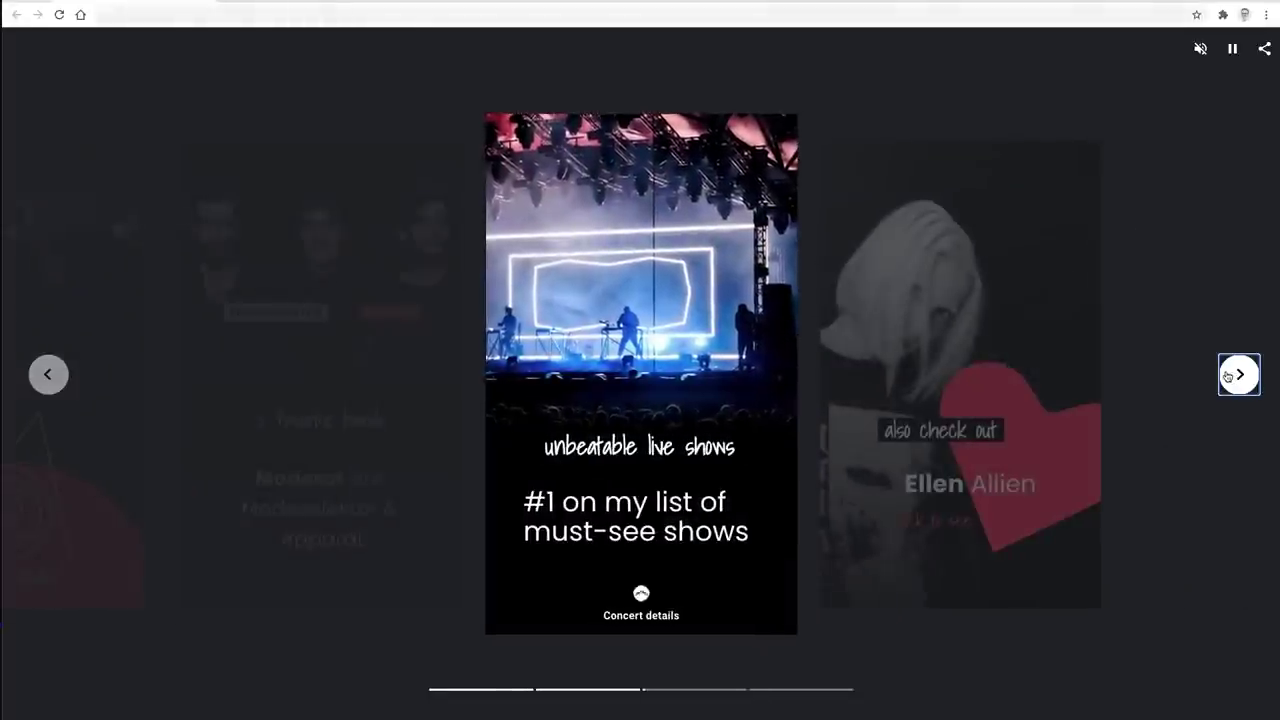
left_click(1236, 374)
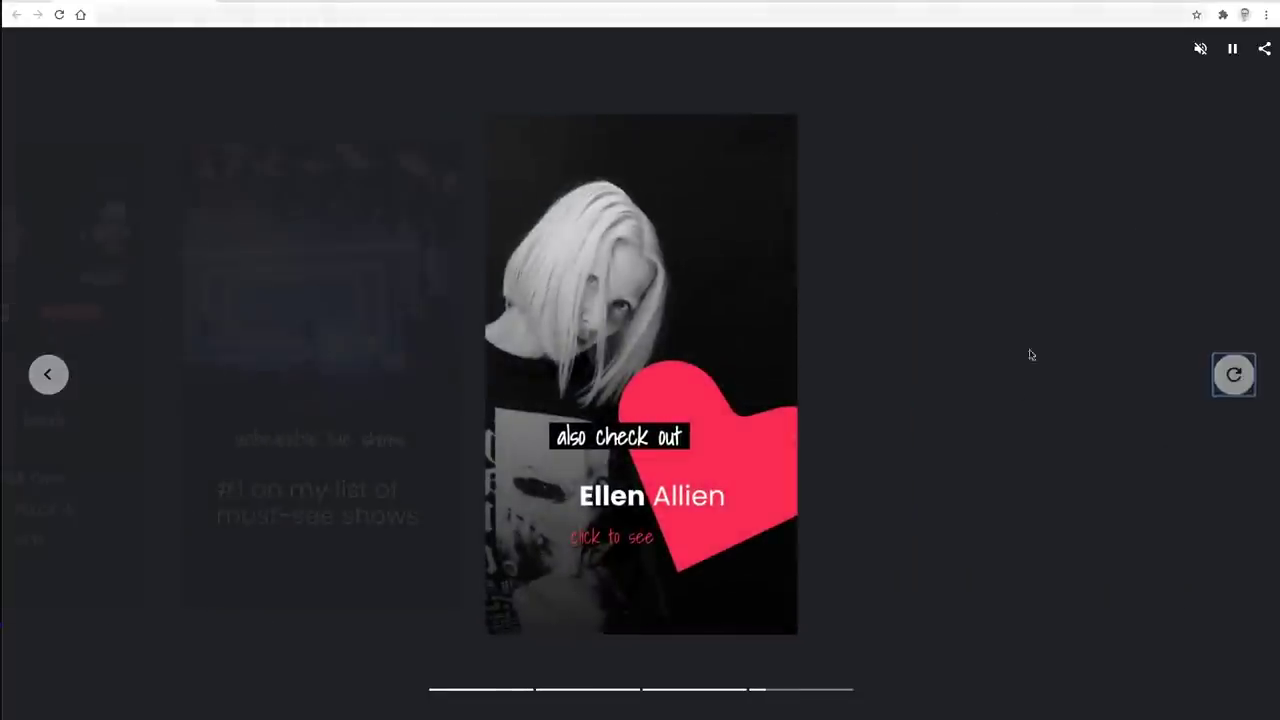
key("ctrl+w")
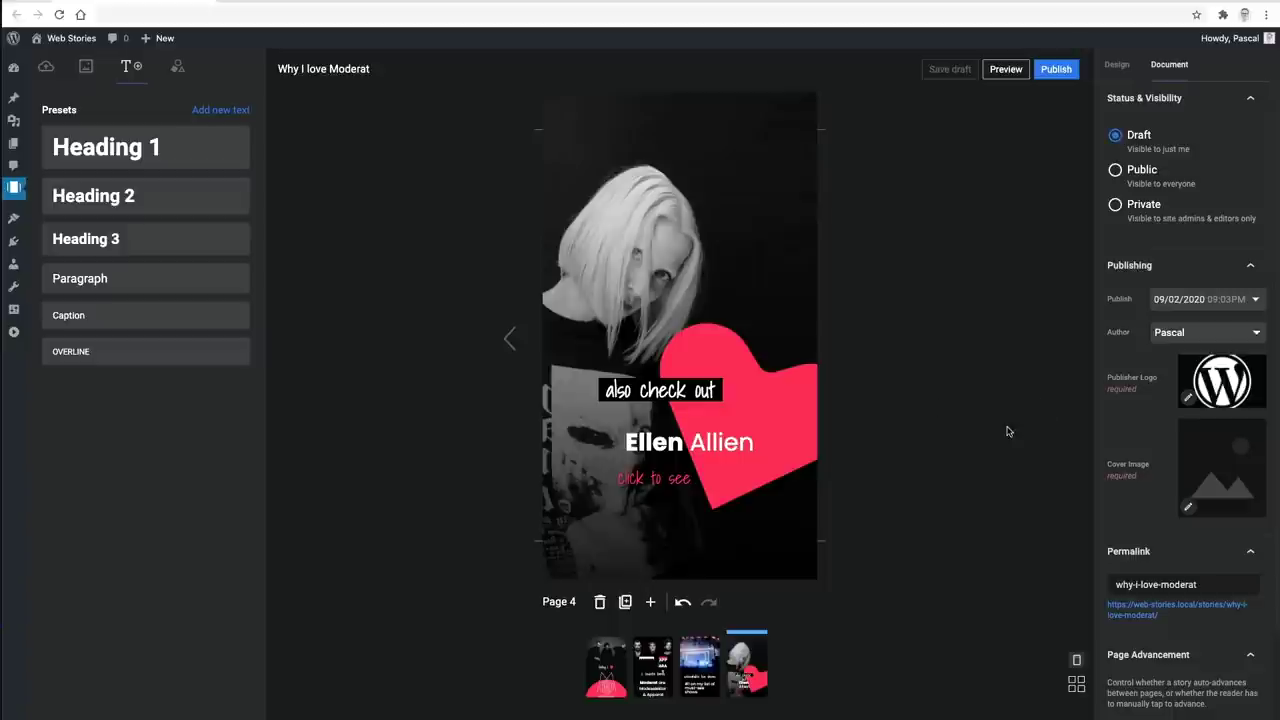
Step: Publish the story and add it to a new post
left_click(1055, 69)
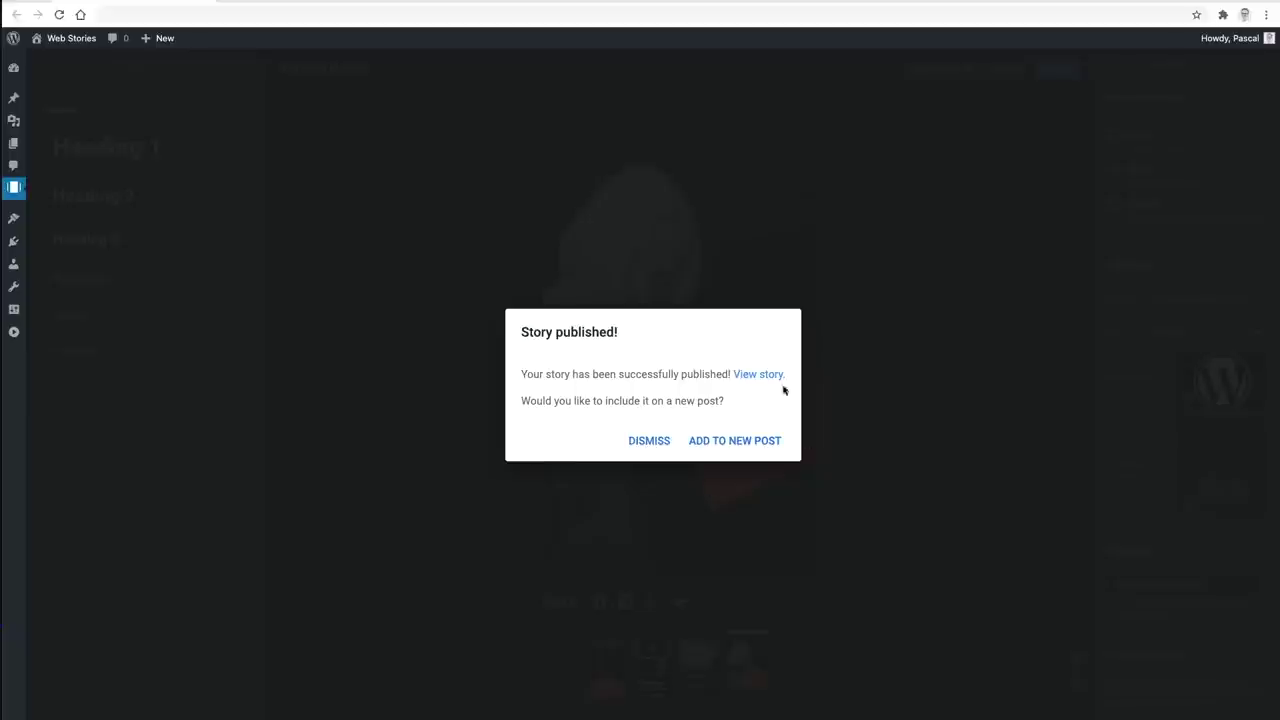
left_click(698, 444)
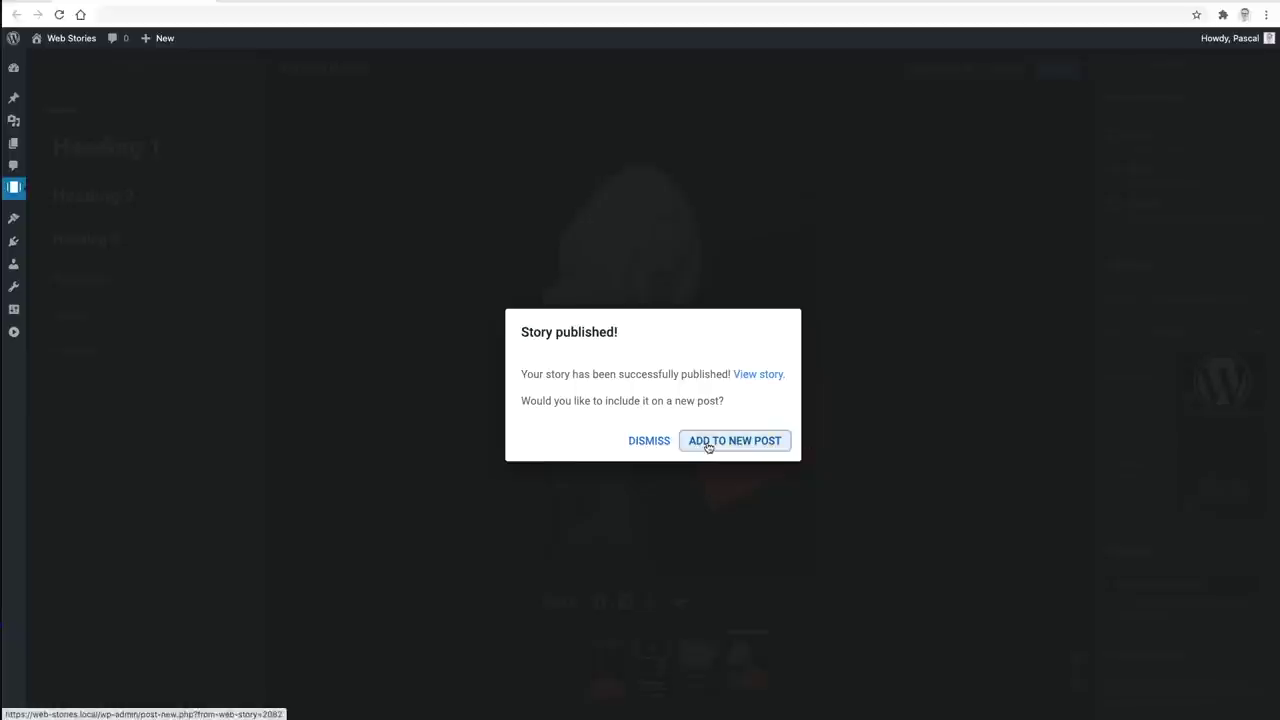
Step: Write the paragraph "Hi fellow readers, check out my new story:" above the embedded story and select the story block
key("Return")
type("Hi")
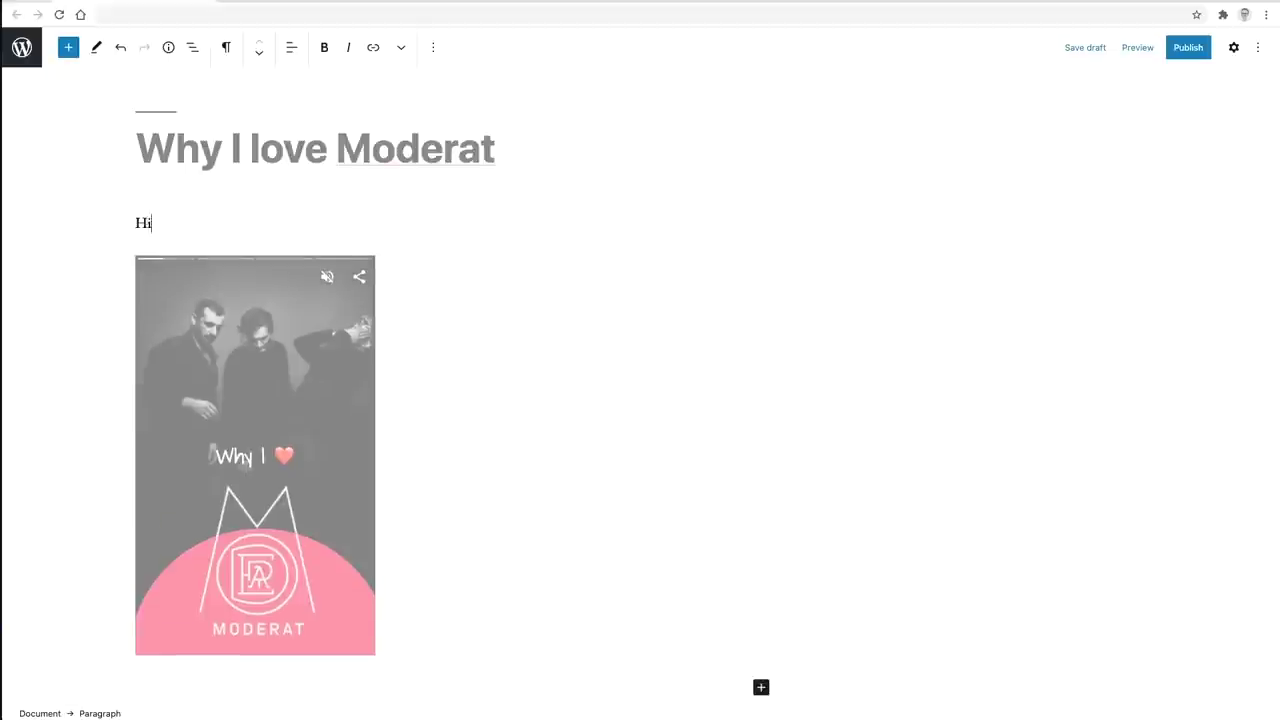
type(" fellow readers, check out my new story:")
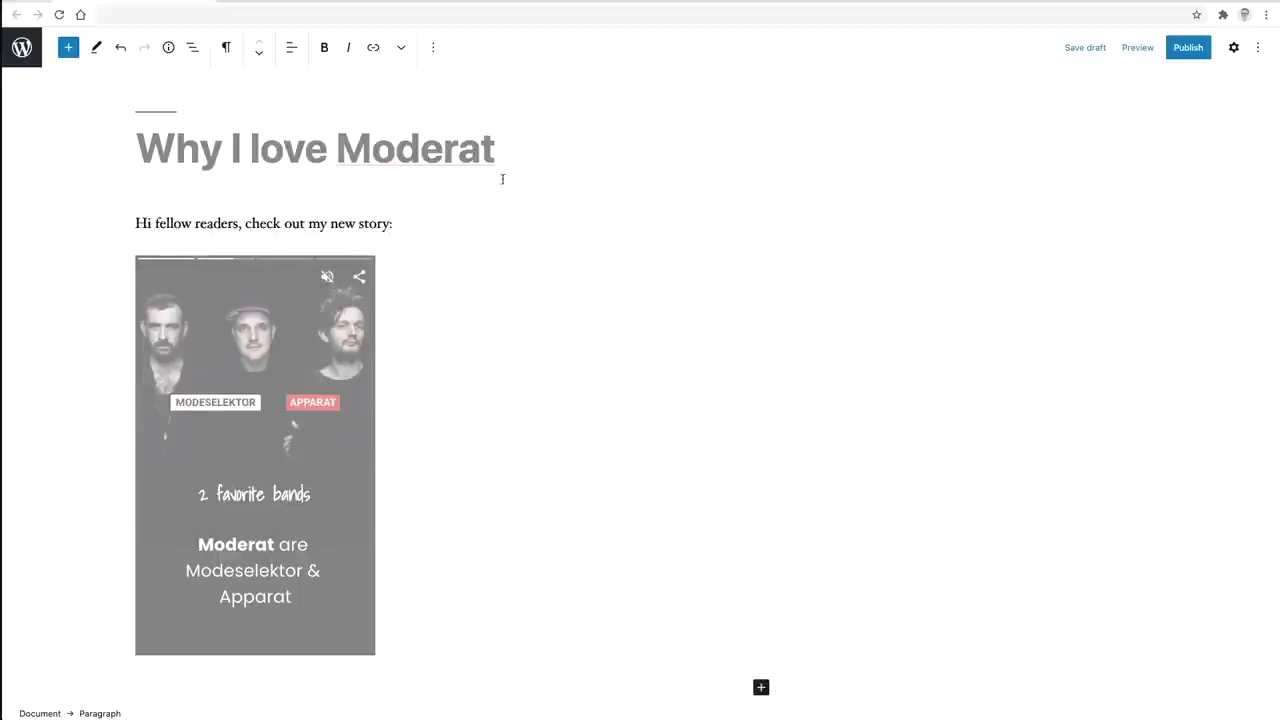
key("Down")
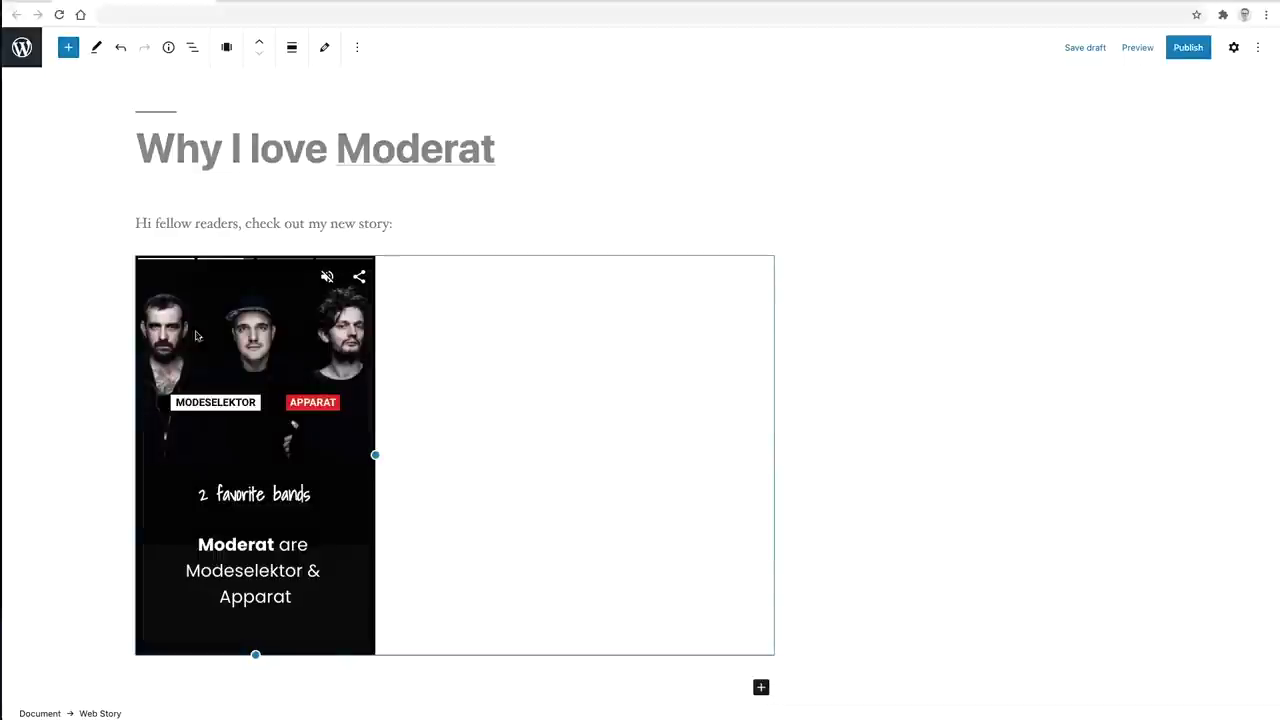
Step: Shrink the embedded story proportionally to about three quarters of its size and publish the post
left_click_drag(255, 652, 229, 563)
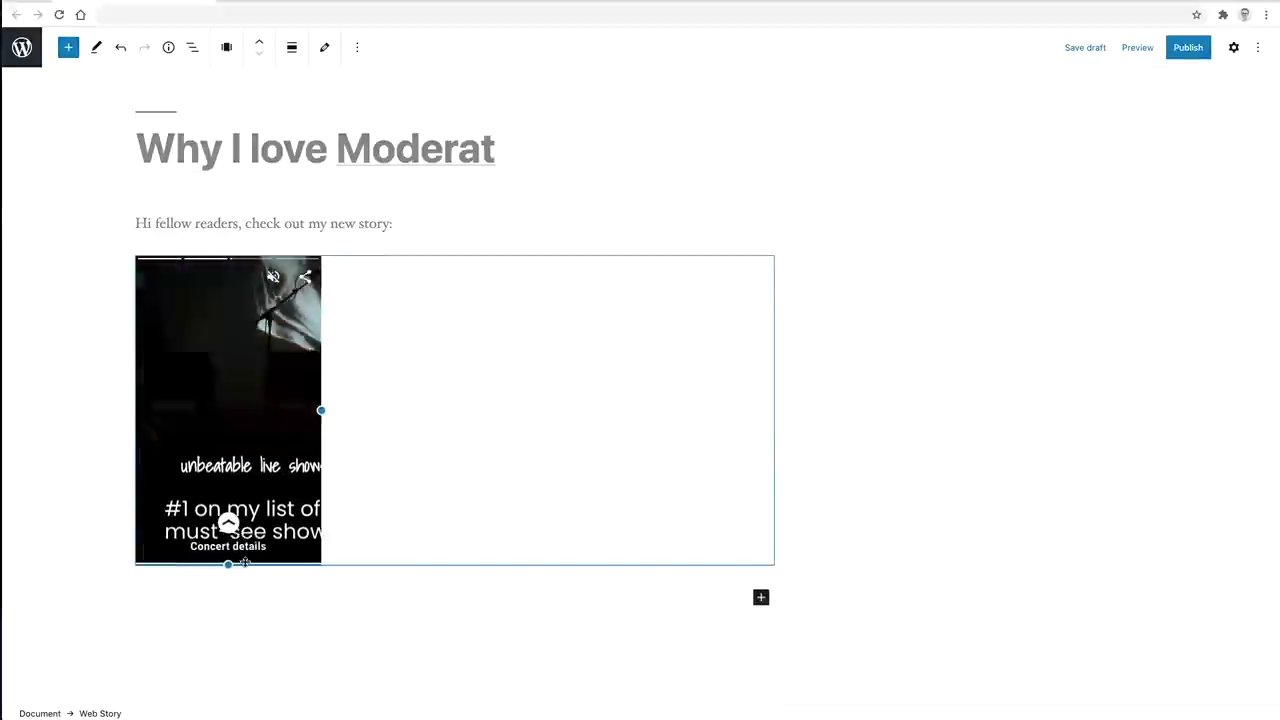
left_click(384, 222)
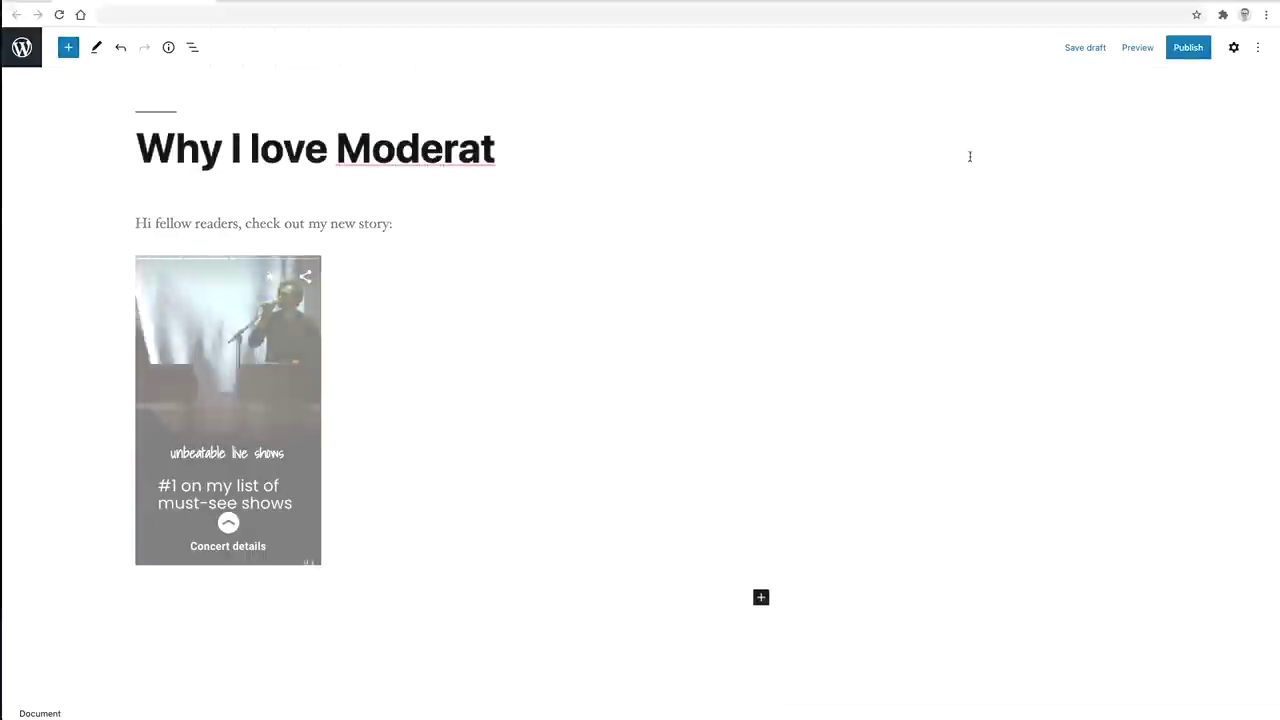
left_click(1204, 52)
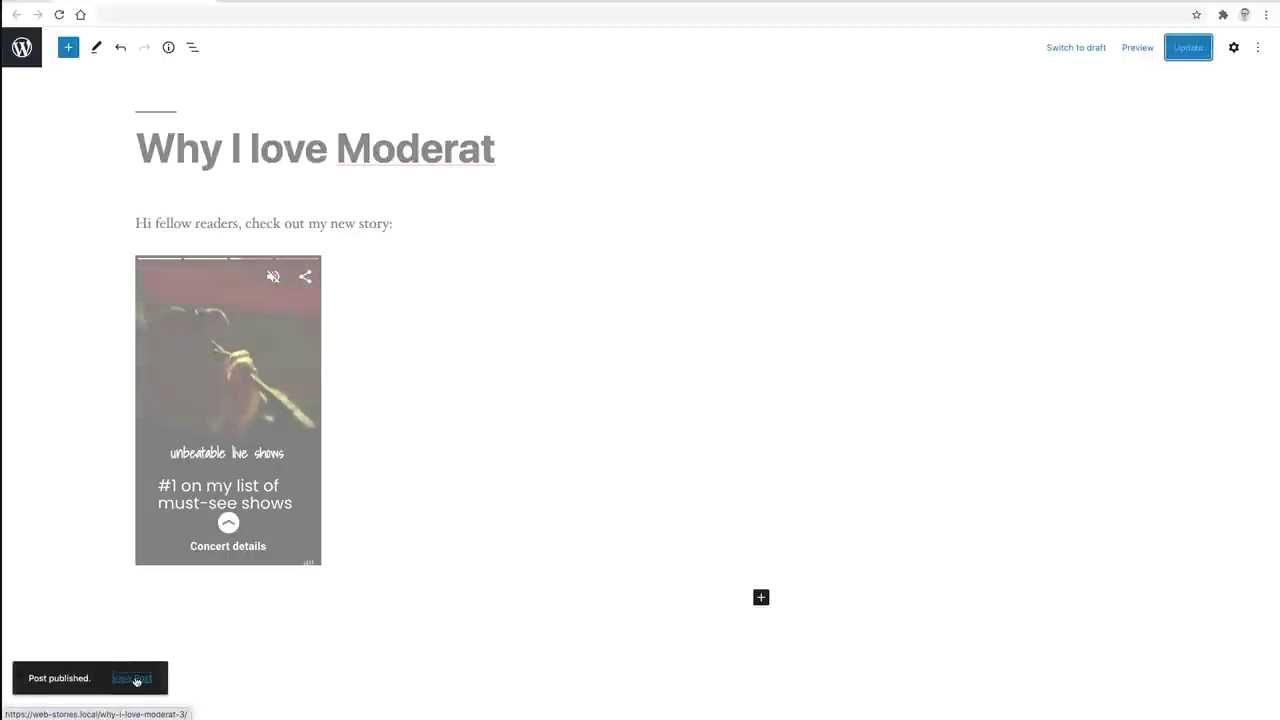
Step: View the published post on the site and navigate back and forth through the pages of its embedded story
left_click(124, 681)
scroll(475, 488, "down", 1)
scroll(475, 488, "down", 2)
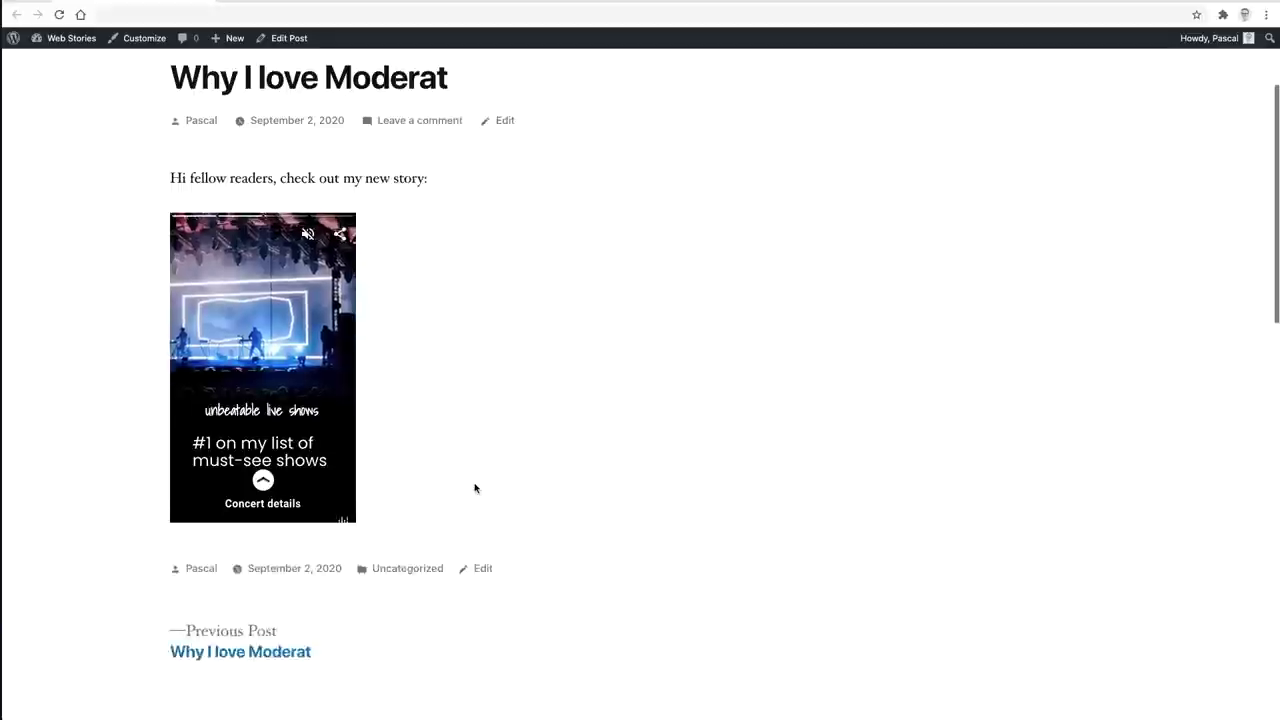
scroll(474, 486, "up", 2)
left_click(215, 433)
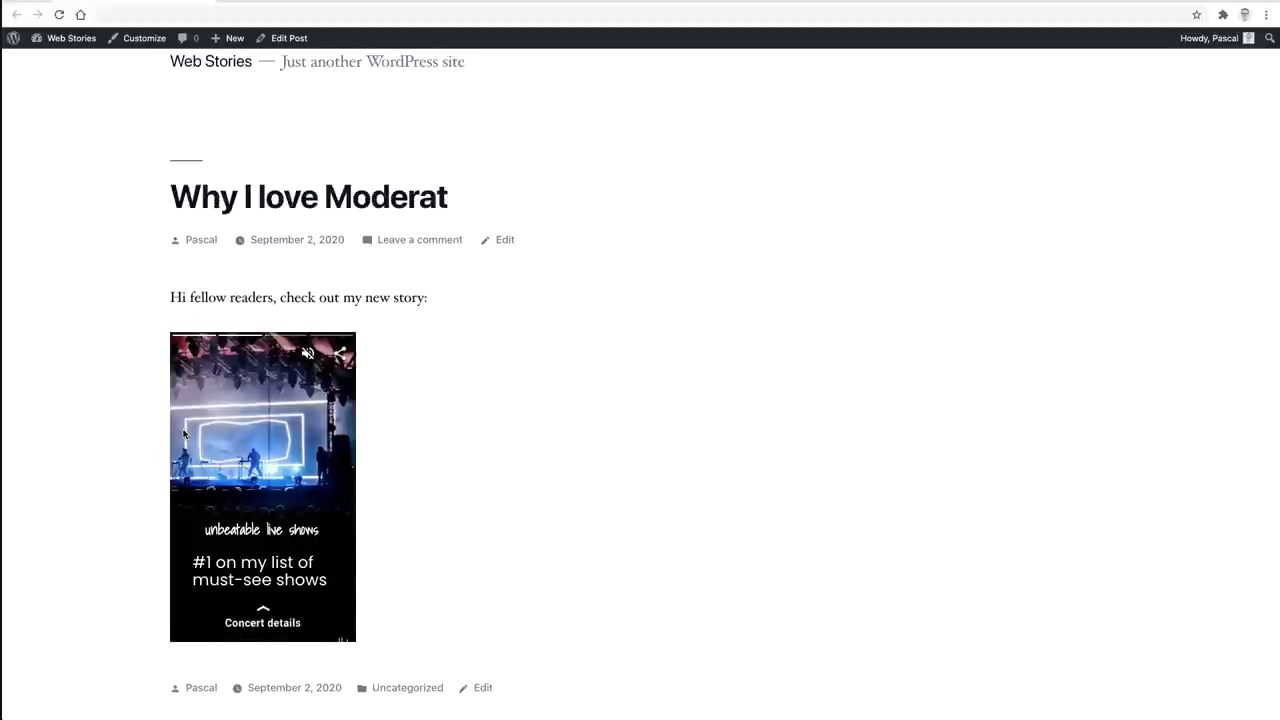
left_click(210, 480)
left_click(300, 413)
left_click(215, 433)
left_click(215, 433)
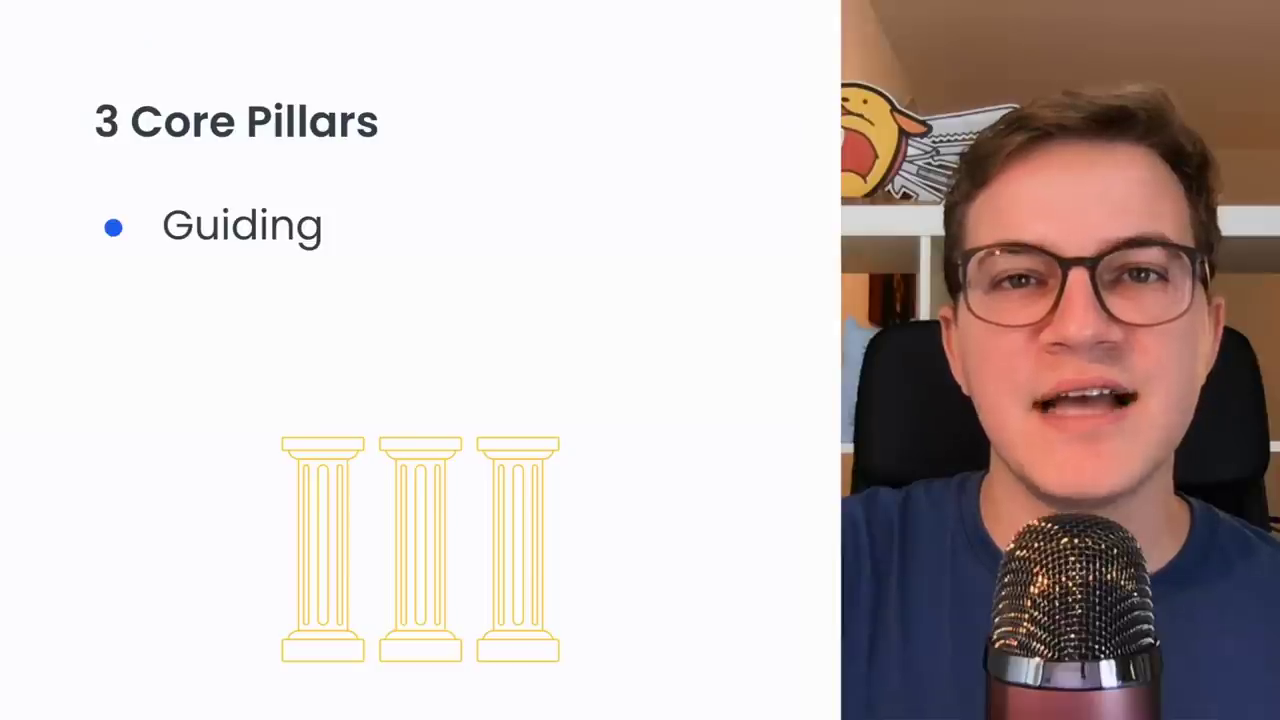